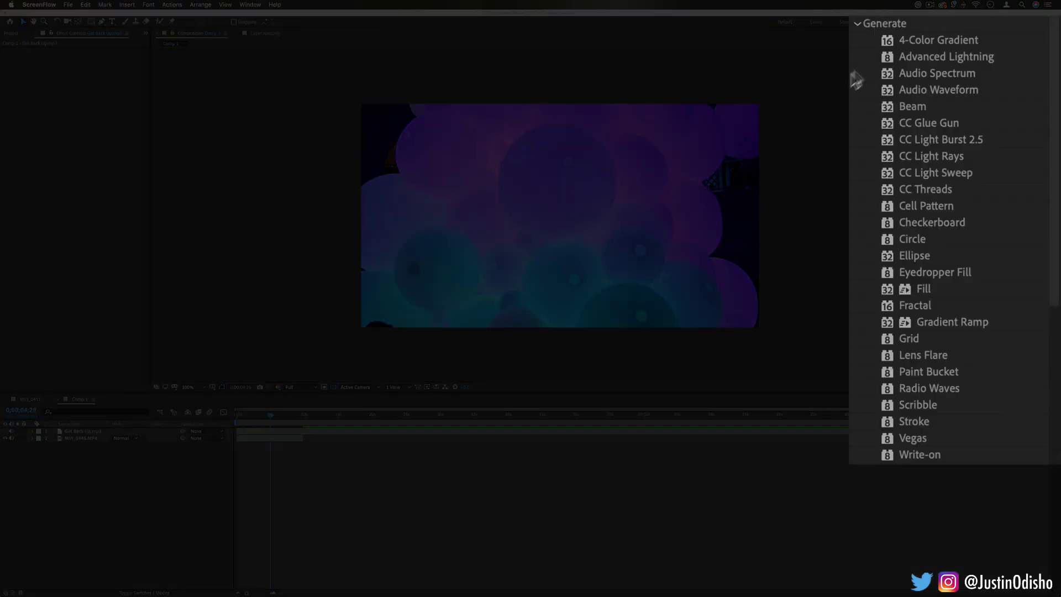
# Create a black solid layer at the full composition size above the Get Back Up.mp3 layer
pyautogui.click(985, 150)
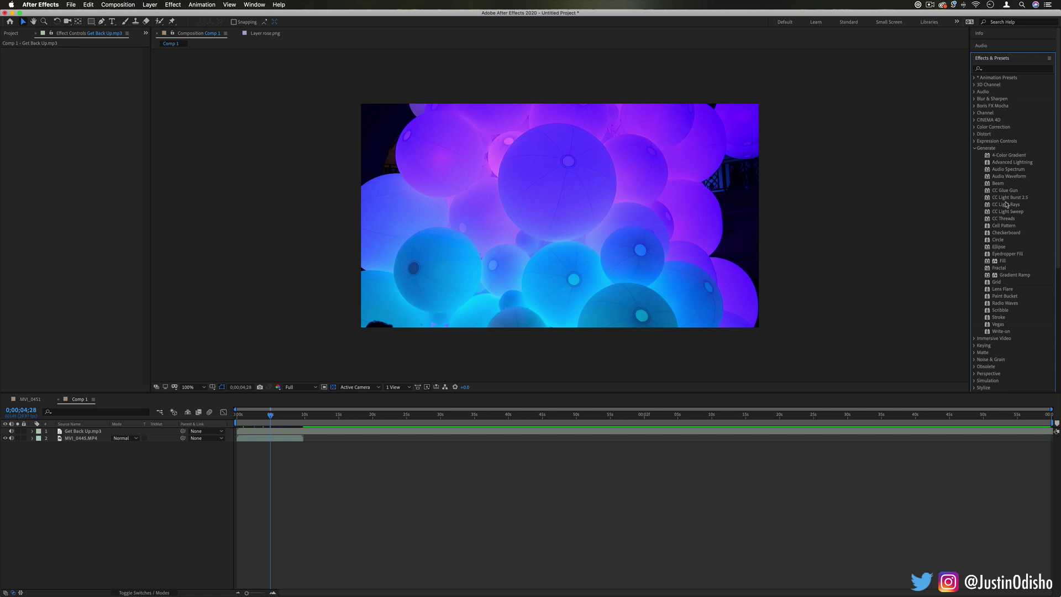
pyautogui.click(1001, 156)
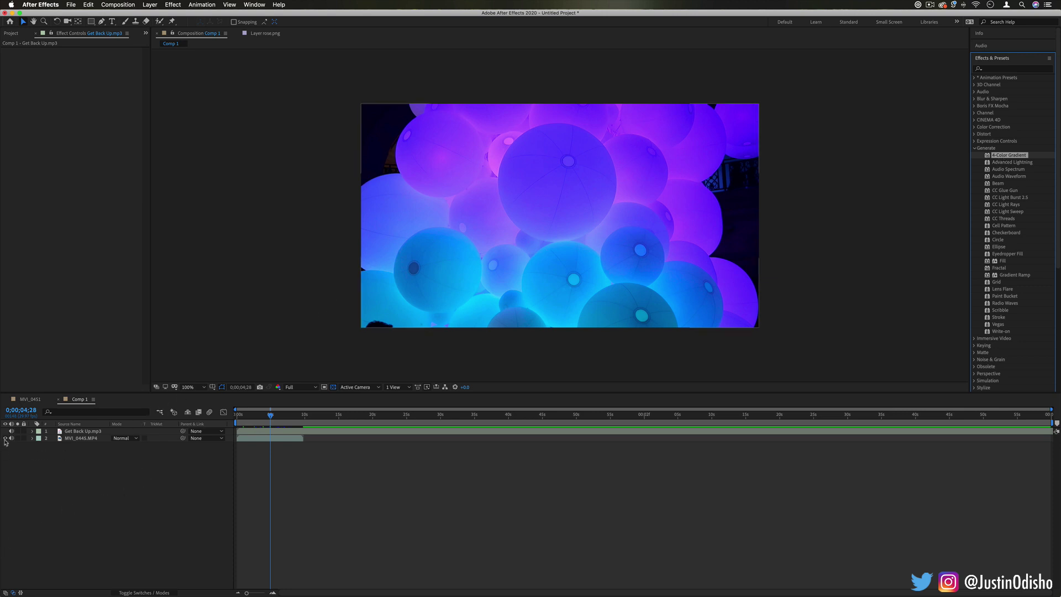
pyautogui.click(67, 433)
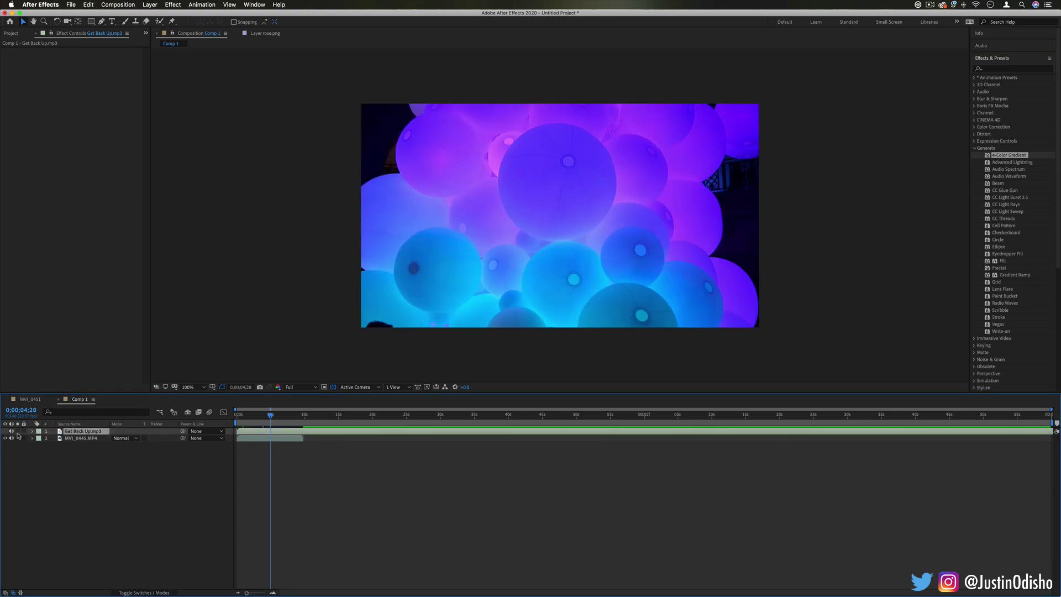
pyautogui.click(150, 5)
pyautogui.moveTo(166, 16)
pyautogui.click(274, 25)
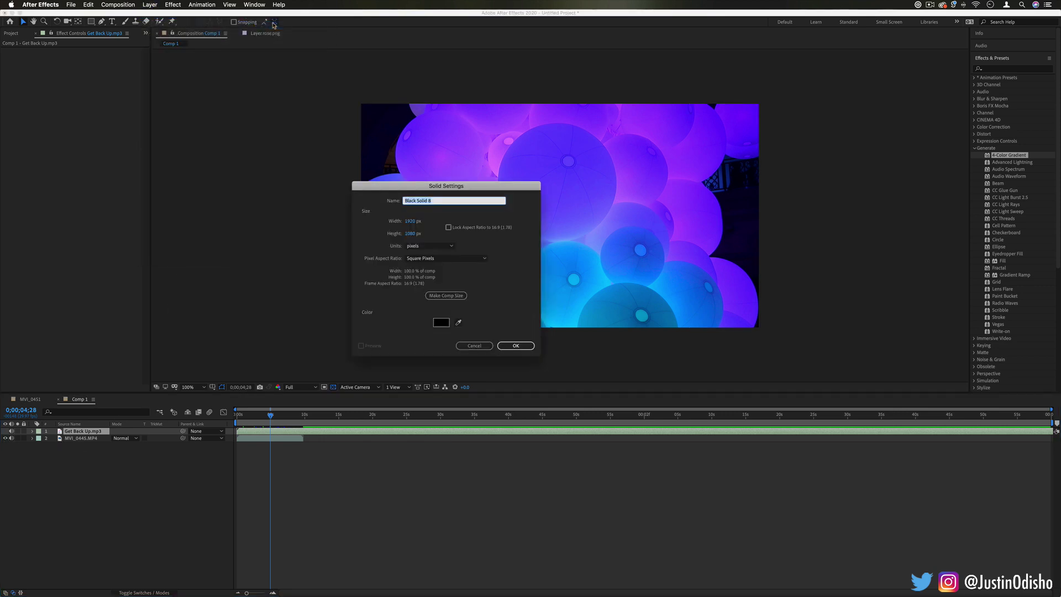
pyautogui.press('Return')
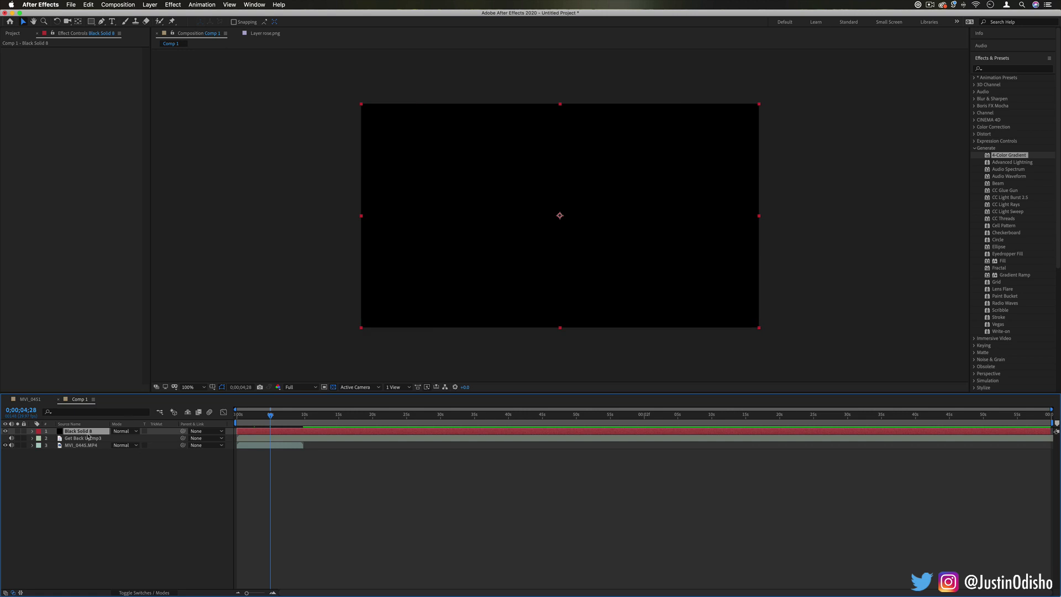
# Apply 4-Color Gradient to the black solid, move Point 1 to about 270, 868 and Point 3 to 238, 168, and make Color 3 green
pyautogui.moveTo(1018, 156); pyautogui.dragTo(587, 158)
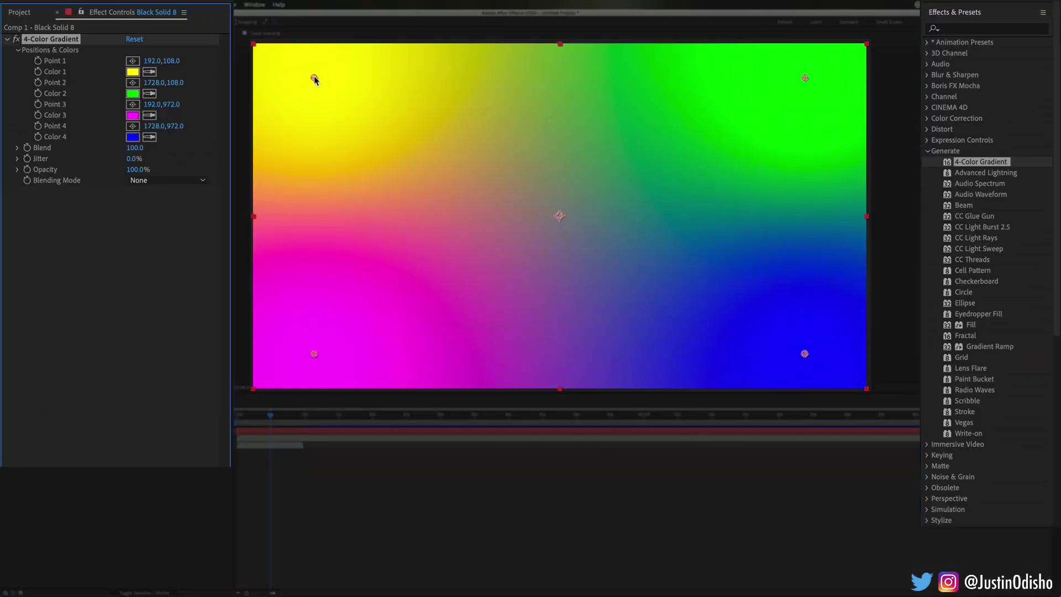
pyautogui.moveTo(314, 79); pyautogui.dragTo(557, 290)
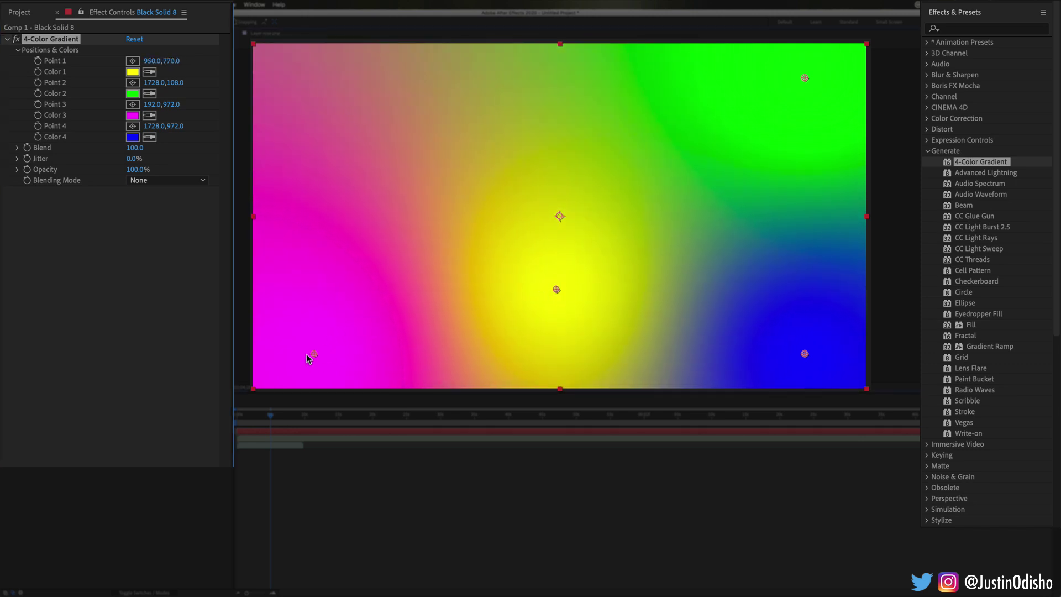
pyautogui.moveTo(313, 354); pyautogui.dragTo(329, 98)
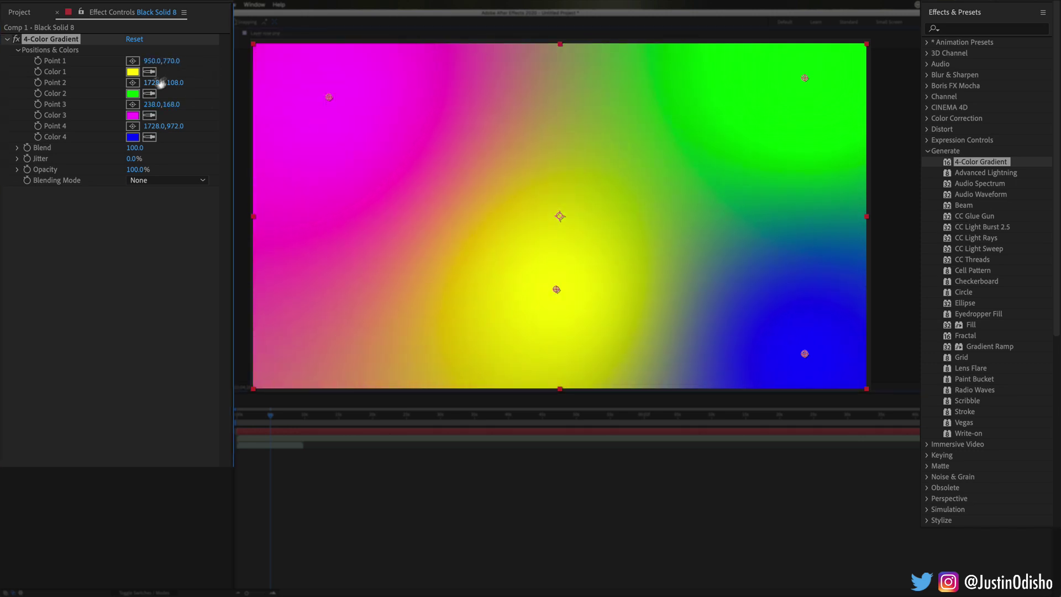
pyautogui.click(132, 116)
pyautogui.click(445, 479)
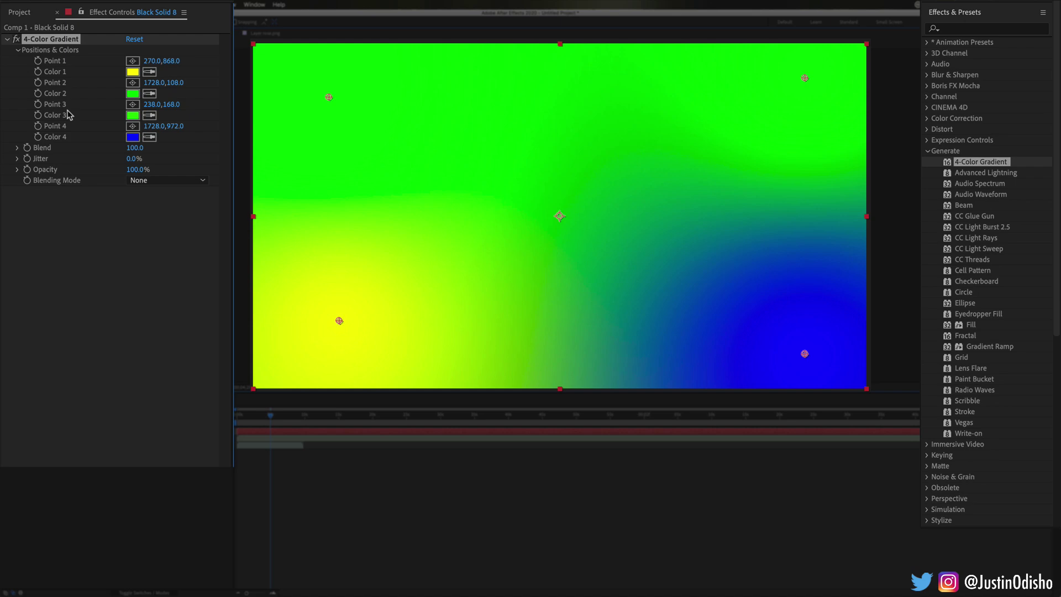
# Replace the gradient on the black solid with Advanced Lightning and move its origin to about 575, 54
pyautogui.press('Delete')
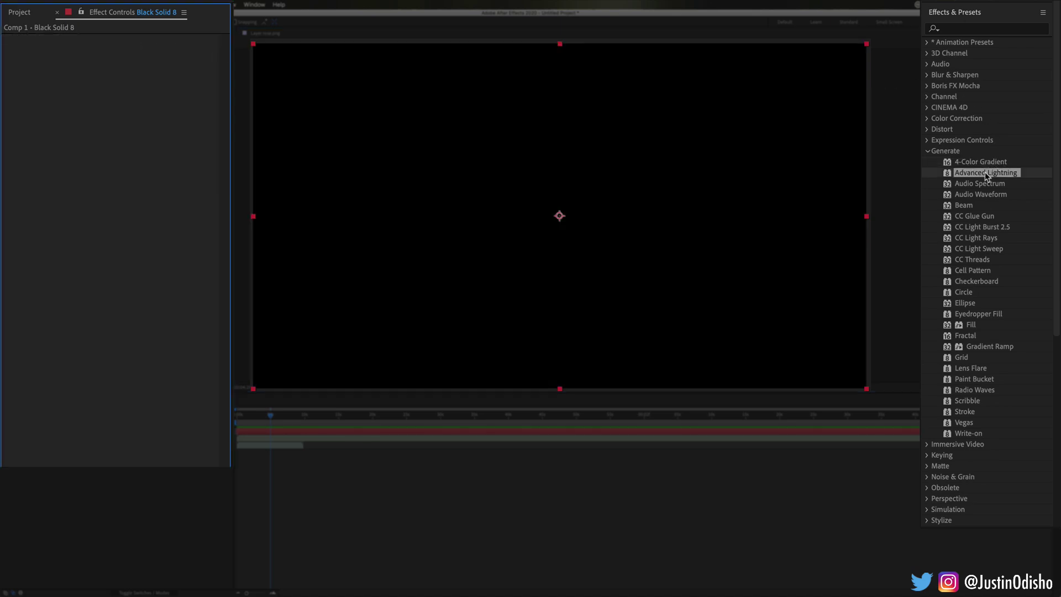
pyautogui.moveTo(985, 173); pyautogui.dragTo(661, 157)
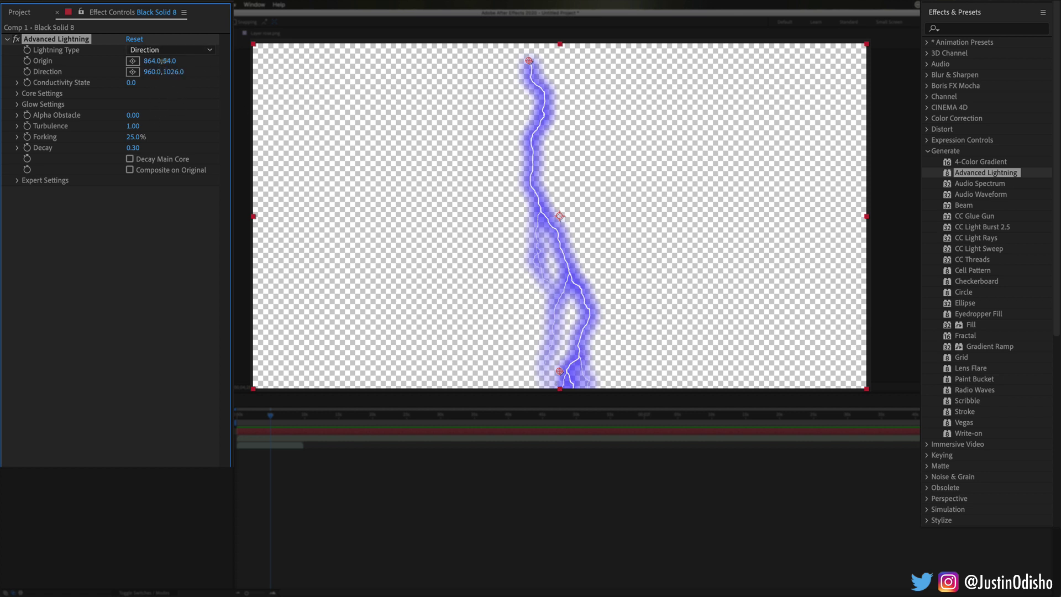
pyautogui.moveTo(152, 61); pyautogui.dragTo(221, 61)
pyautogui.moveTo(152, 81); pyautogui.dragTo(2, 89)
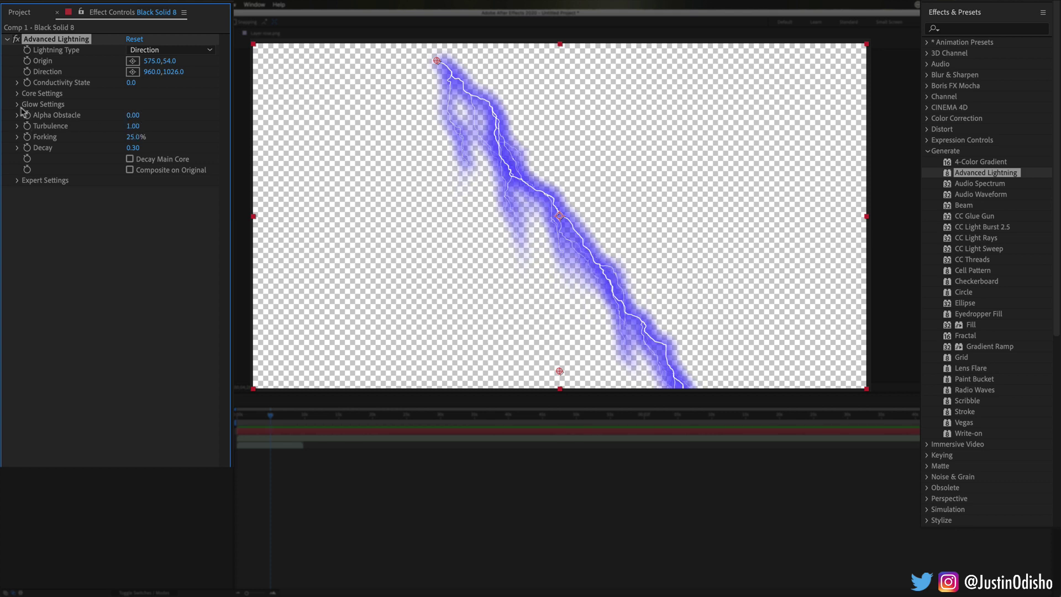
# Set the lightning's Alpha Obstacle to -10, Turbulence to 0.96 and Decay to 0
pyautogui.moveTo(133, 127); pyautogui.dragTo(74, 116)
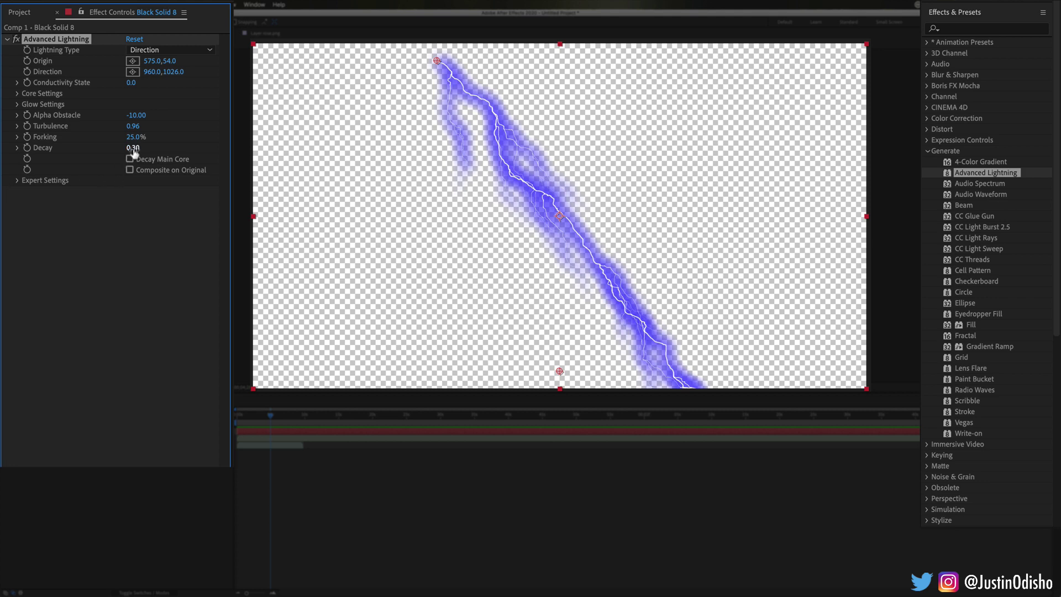
pyautogui.moveTo(132, 148); pyautogui.dragTo(3, 151)
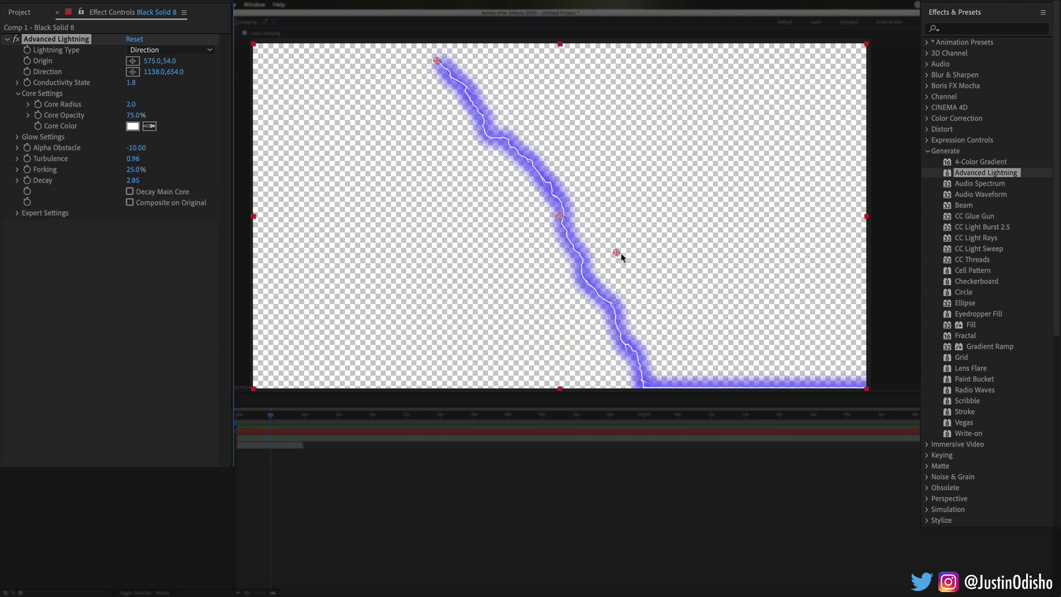
# Reposition the lightning's direction and origin points in the composition, placing the origin at about 1751, 236
pyautogui.moveTo(621, 253); pyautogui.dragTo(648, 87)
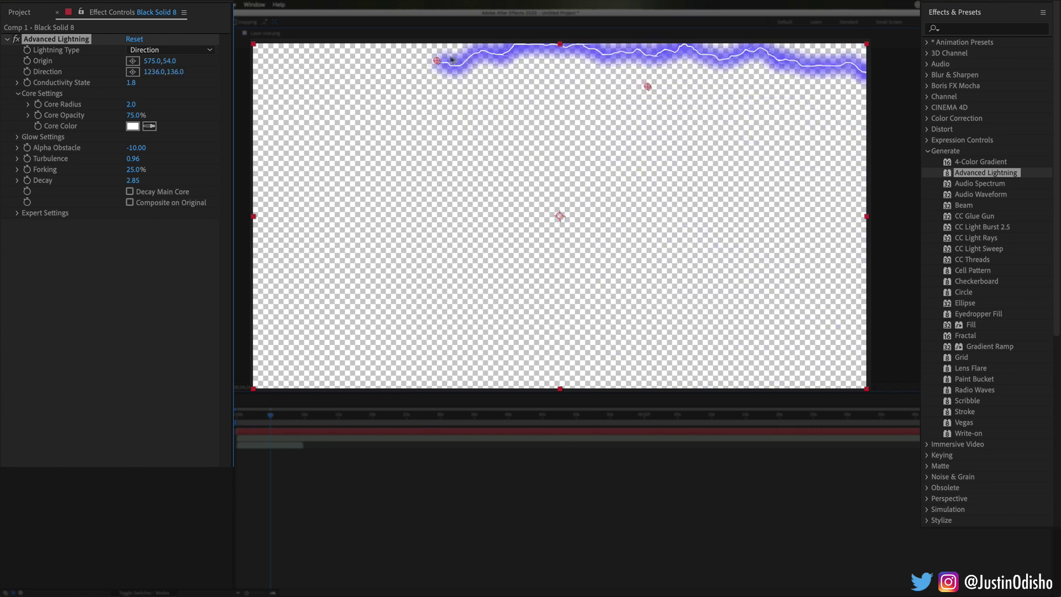
pyautogui.moveTo(437, 61); pyautogui.dragTo(766, 336)
pyautogui.moveTo(801, 170); pyautogui.dragTo(810, 116)
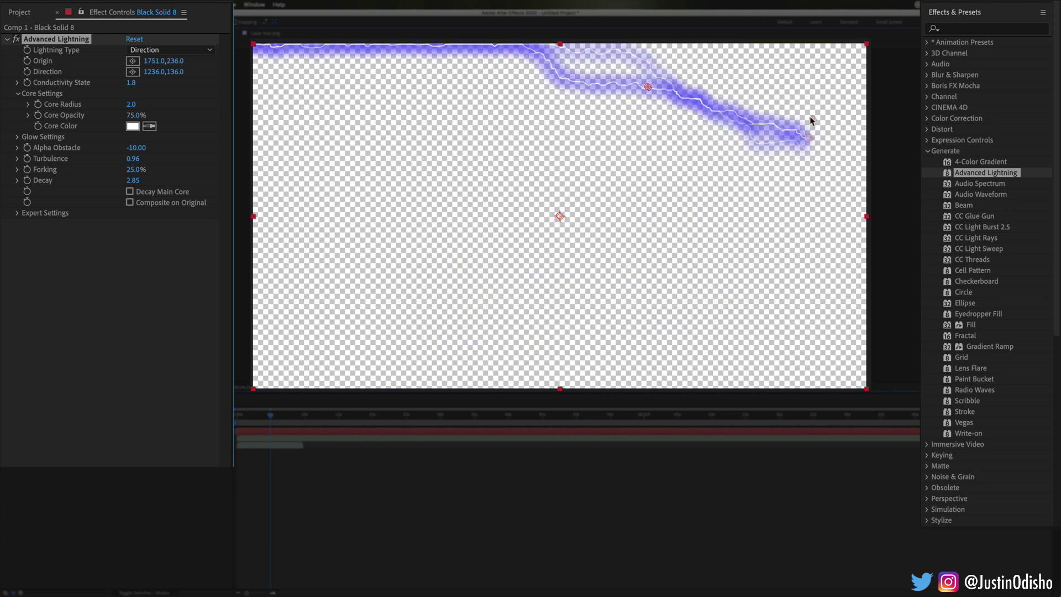
pyautogui.moveTo(652, 83); pyautogui.dragTo(485, 248)
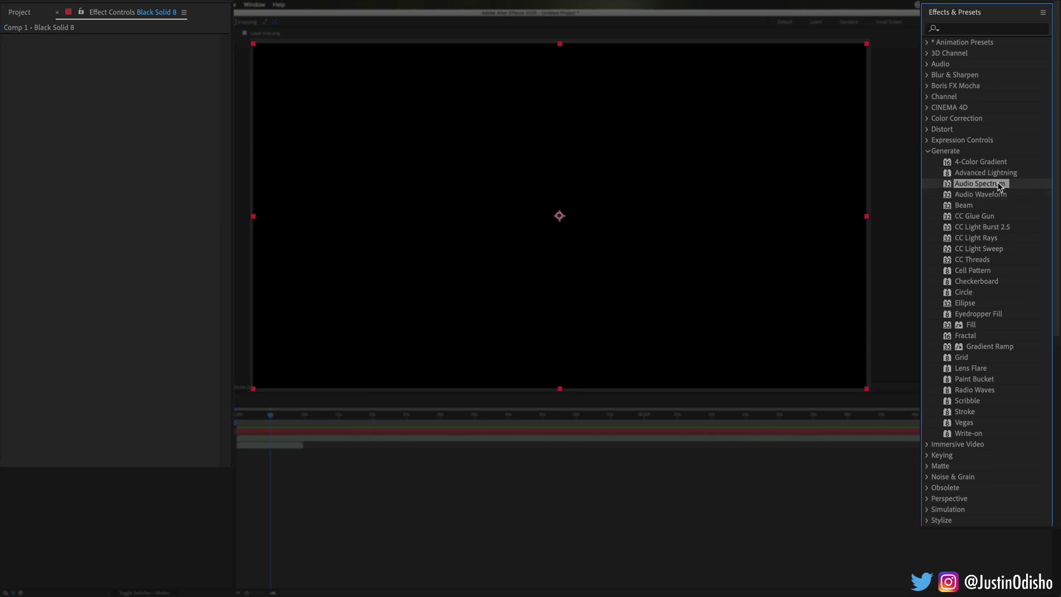
# Apply Audio Spectrum to the black solid with Get Back Up.mp3 as its audio layer and preview it along the timeline
pyautogui.moveTo(982, 187); pyautogui.dragTo(639, 147)
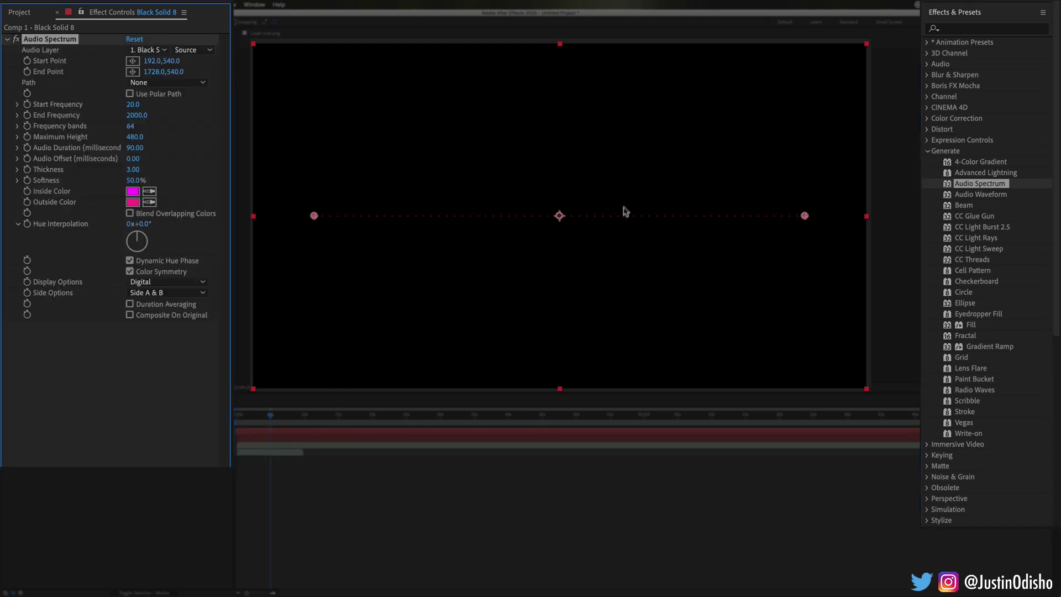
pyautogui.click(990, 193)
pyautogui.click(990, 182)
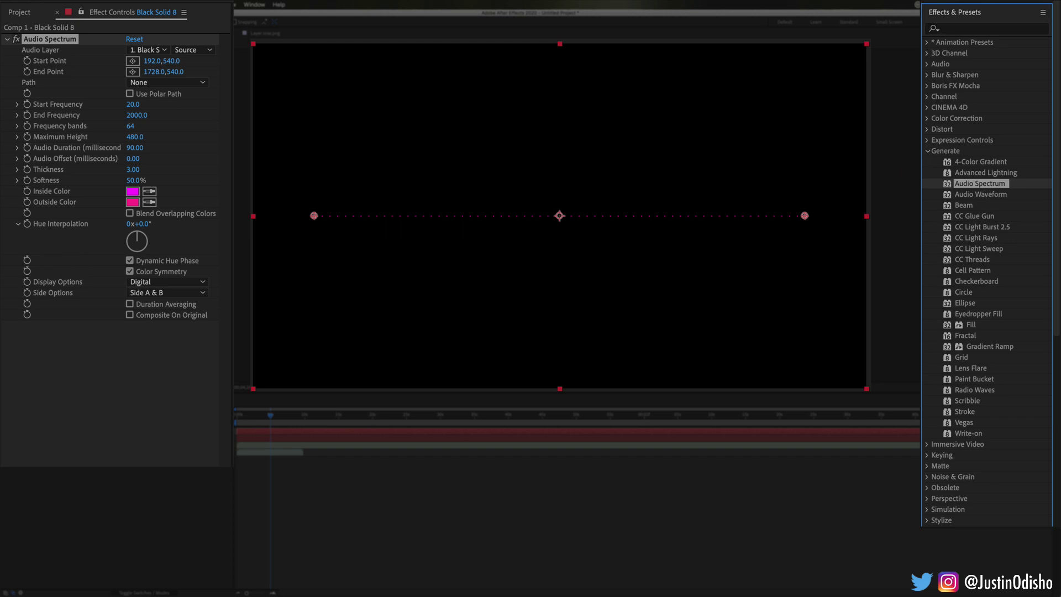
pyautogui.click(91, 436)
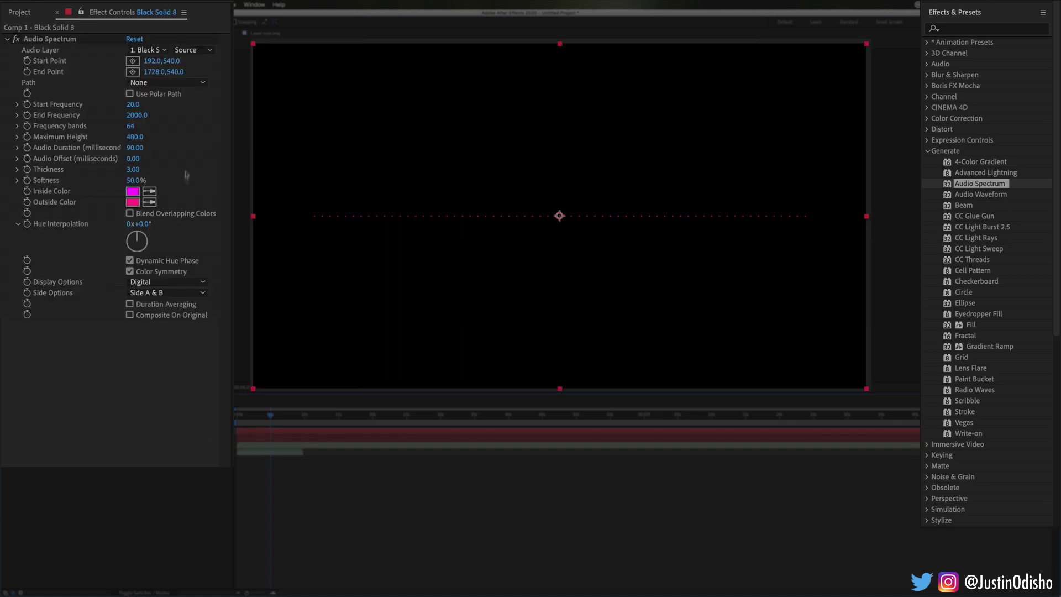
pyautogui.click(161, 50)
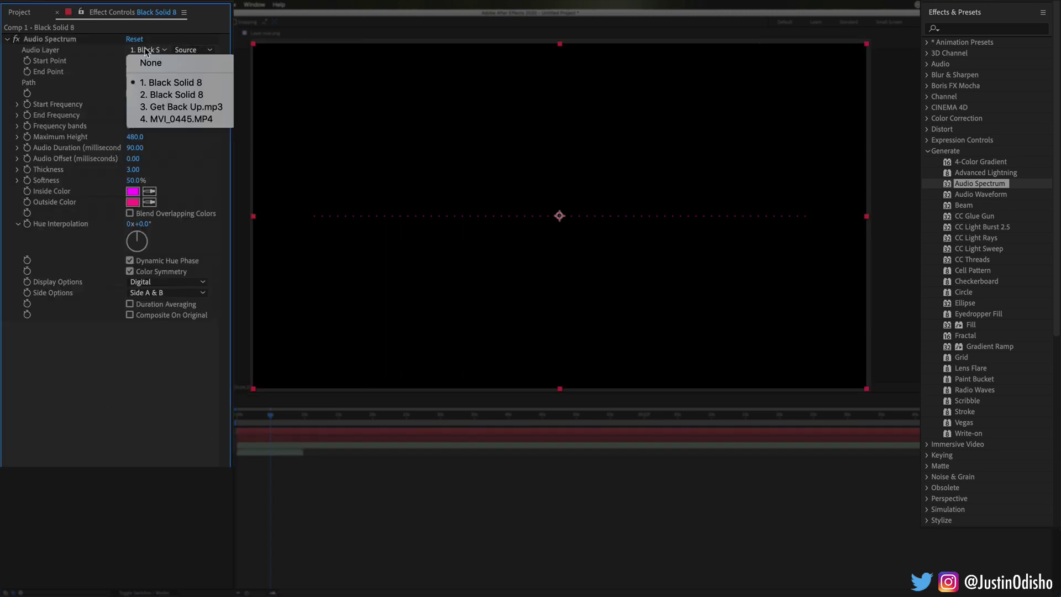
pyautogui.click(206, 110)
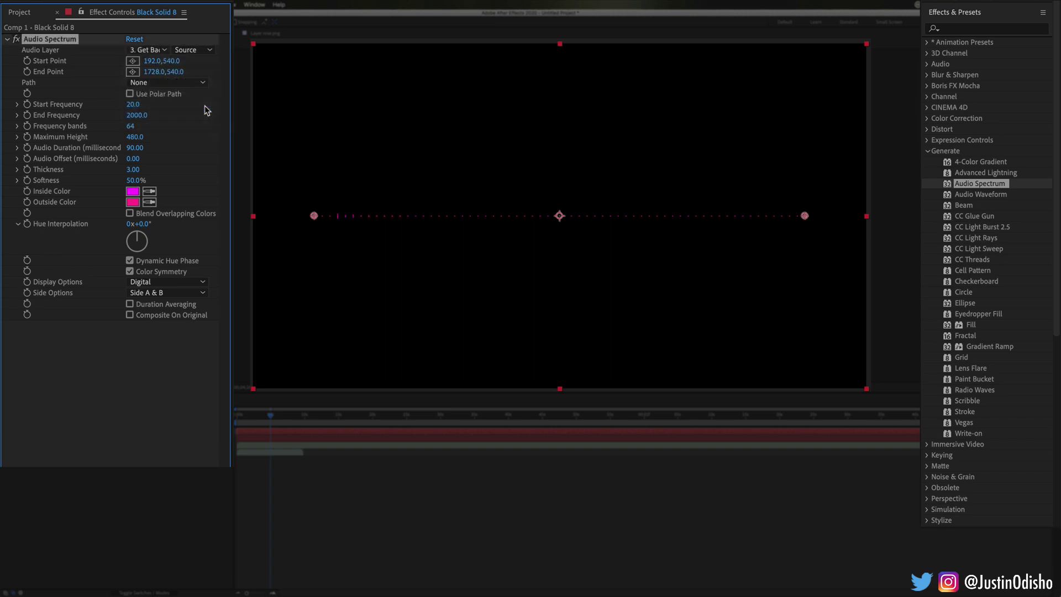
pyautogui.click(275, 414)
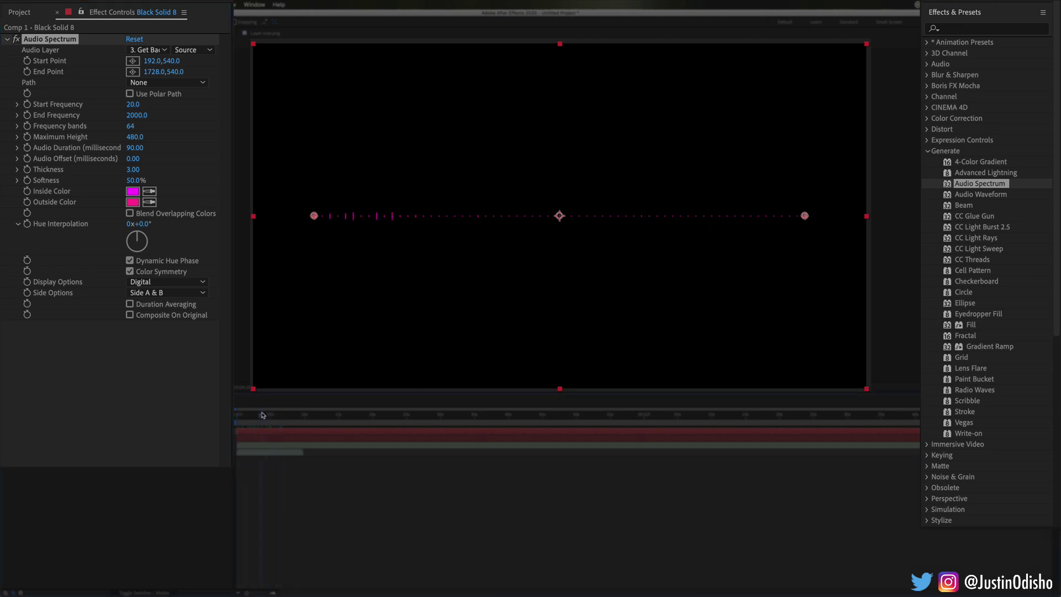
pyautogui.moveTo(274, 414); pyautogui.dragTo(273, 413)
# Add Audio Waveform to the same solid with Get Back Up.mp3 as its audio layer and preview it along the timeline
pyautogui.moveTo(993, 199); pyautogui.dragTo(149, 326)
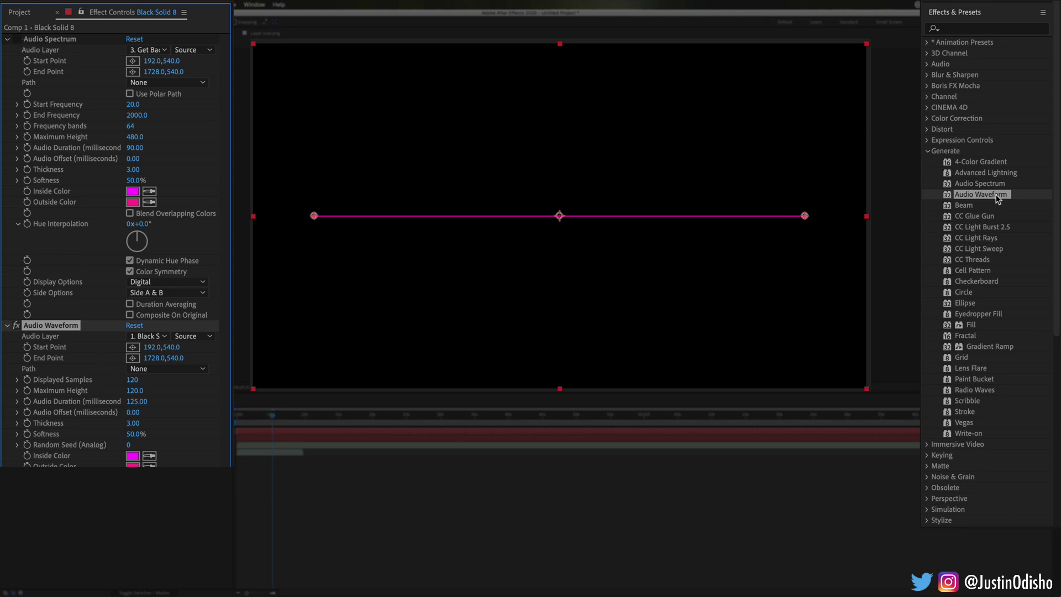
pyautogui.click(147, 336)
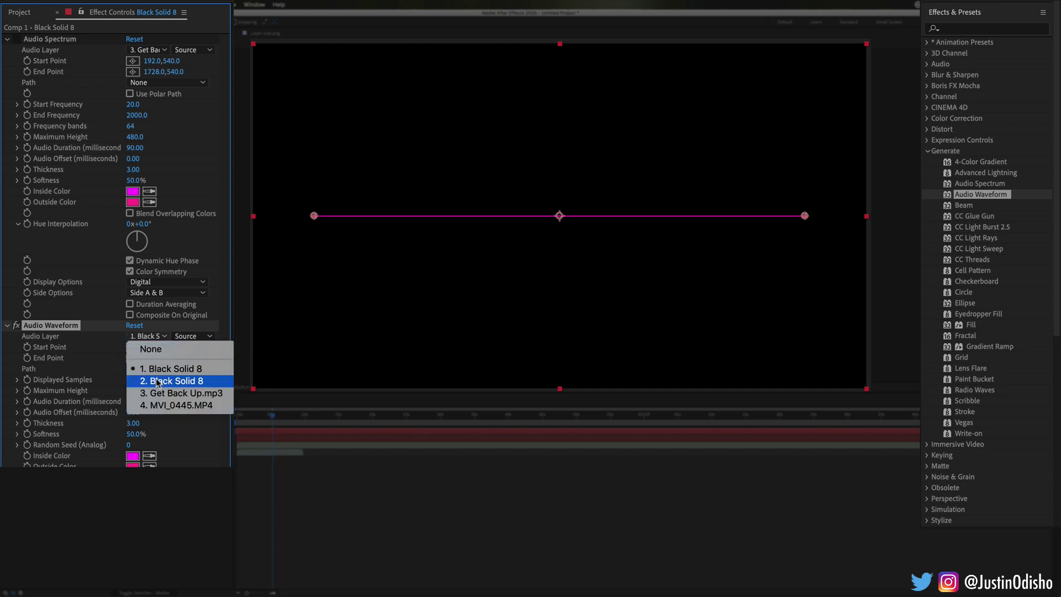
pyautogui.click(180, 396)
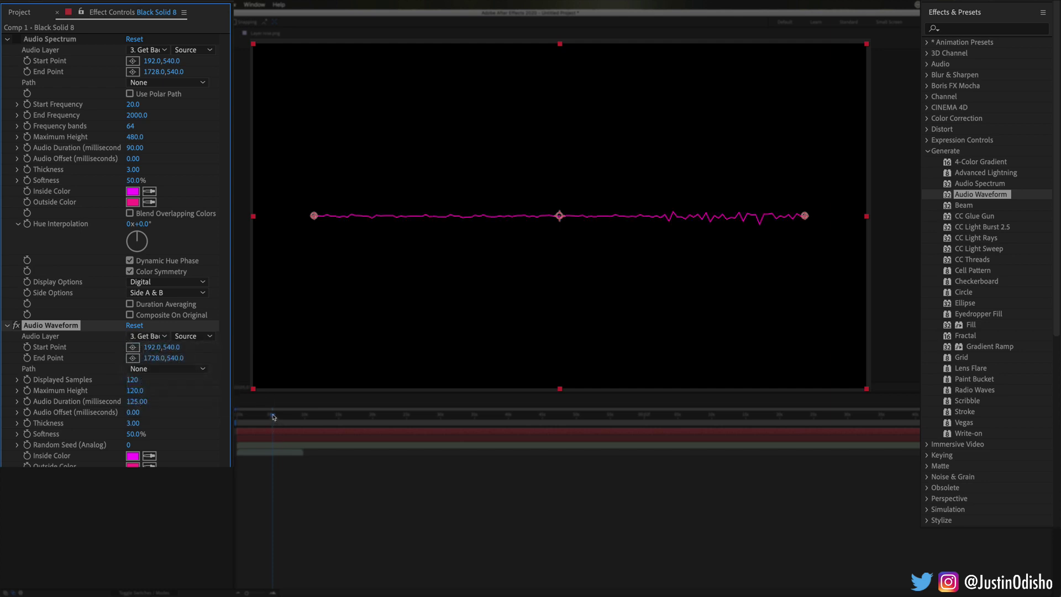
pyautogui.click(279, 417)
pyautogui.moveTo(279, 418)
pyautogui.mouseDown()
pyautogui.moveTo(264, 418)
pyautogui.moveTo(273, 415)
pyautogui.mouseUp()
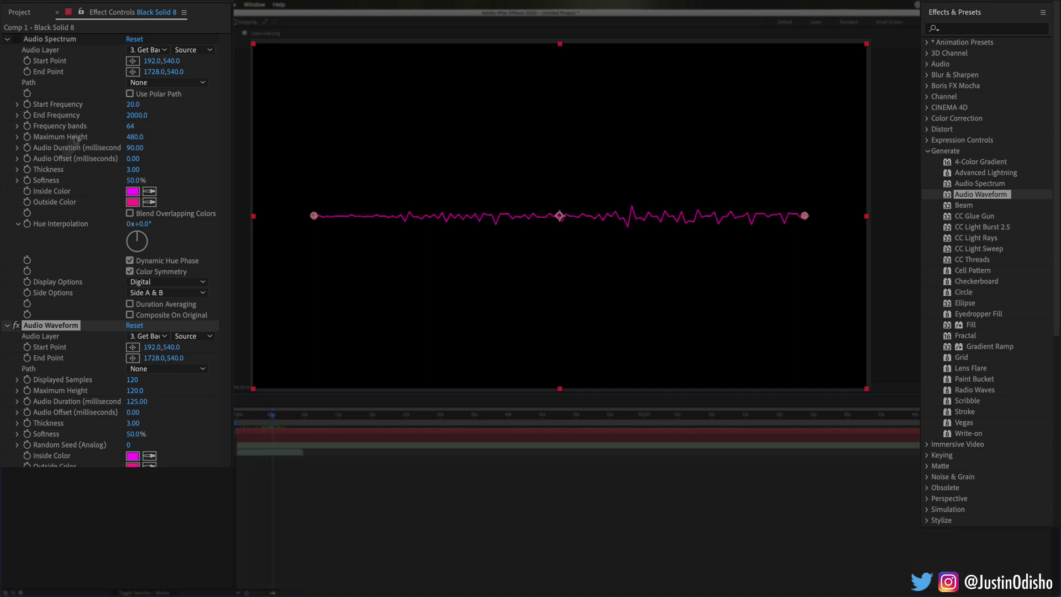
# Compare the Audio Spectrum and Audio Waveform looks by switching each effect on and off
pyautogui.click(16, 40)
pyautogui.click(16, 326)
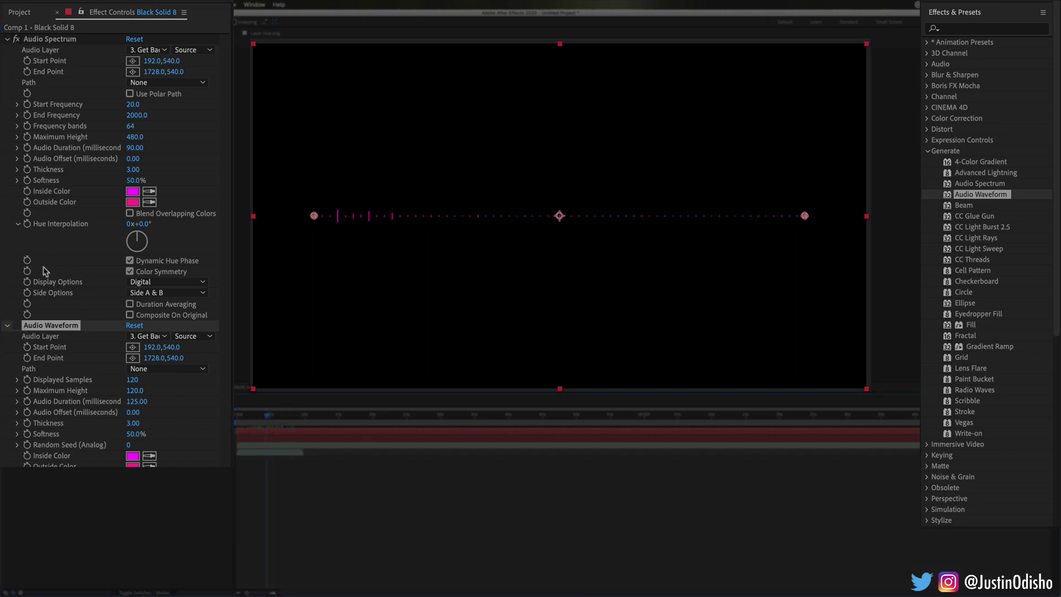
pyautogui.click(17, 325)
pyautogui.click(16, 39)
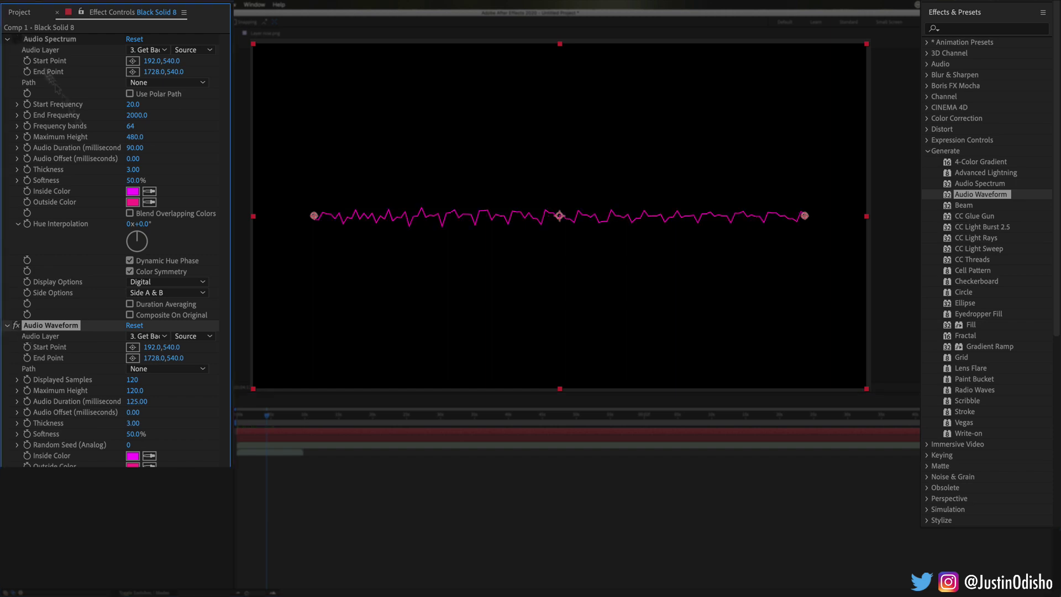
pyautogui.click(270, 415)
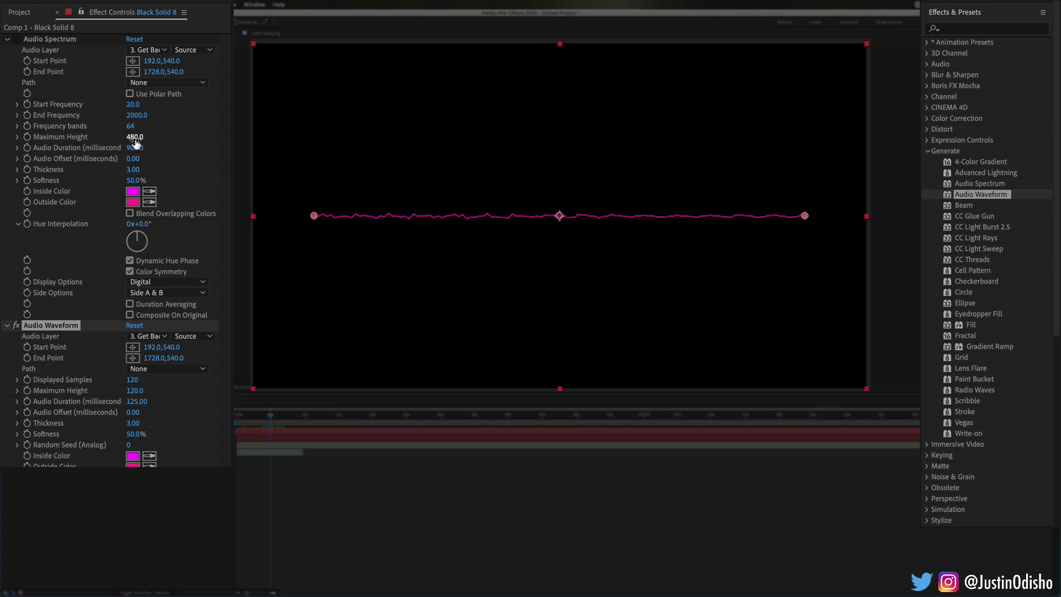
# Set Audio Spectrum's Start Frequency to 1, End Frequency to 901, Frequency bands to 139 and Maximum Height to 7430, and preview the result
pyautogui.moveTo(134, 140); pyautogui.dragTo(164, 142)
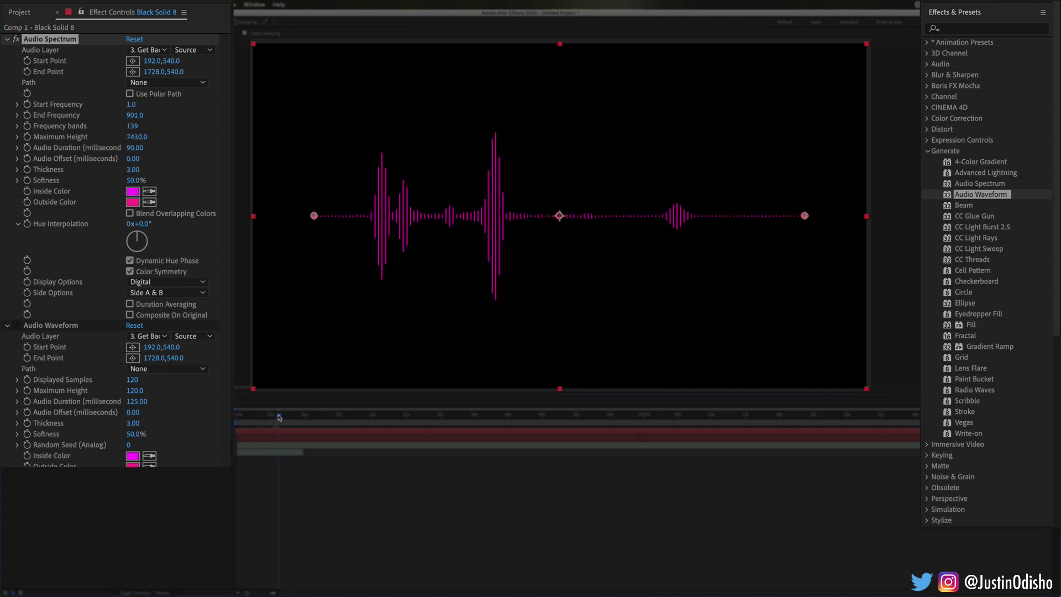
pyautogui.moveTo(279, 417); pyautogui.dragTo(278, 416)
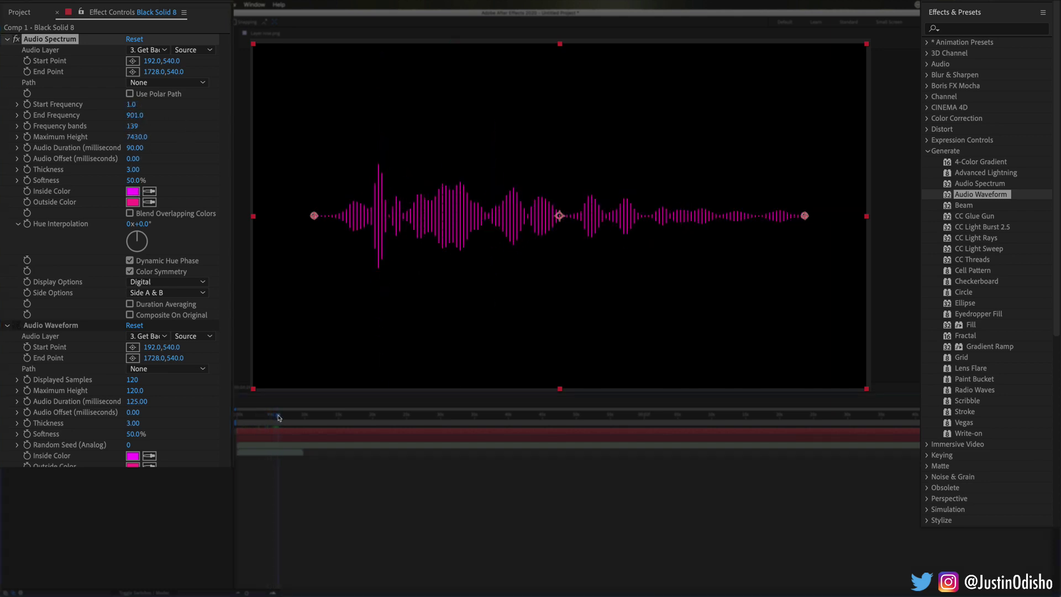
# Replace the audio effects on the black solid with the Beam effect
pyautogui.click(70, 45)
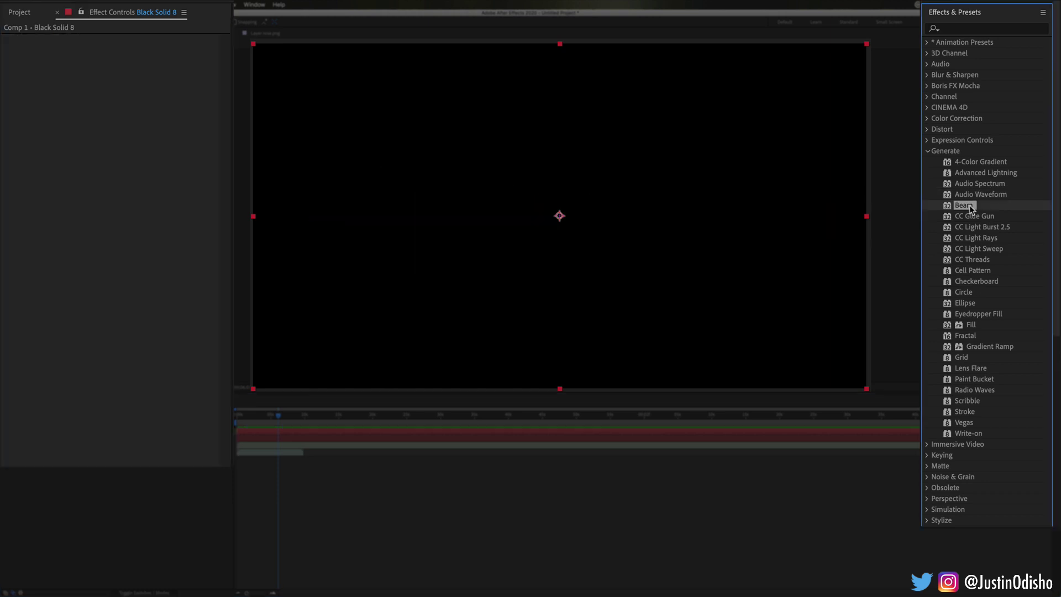
pyautogui.moveTo(969, 205); pyautogui.dragTo(608, 157)
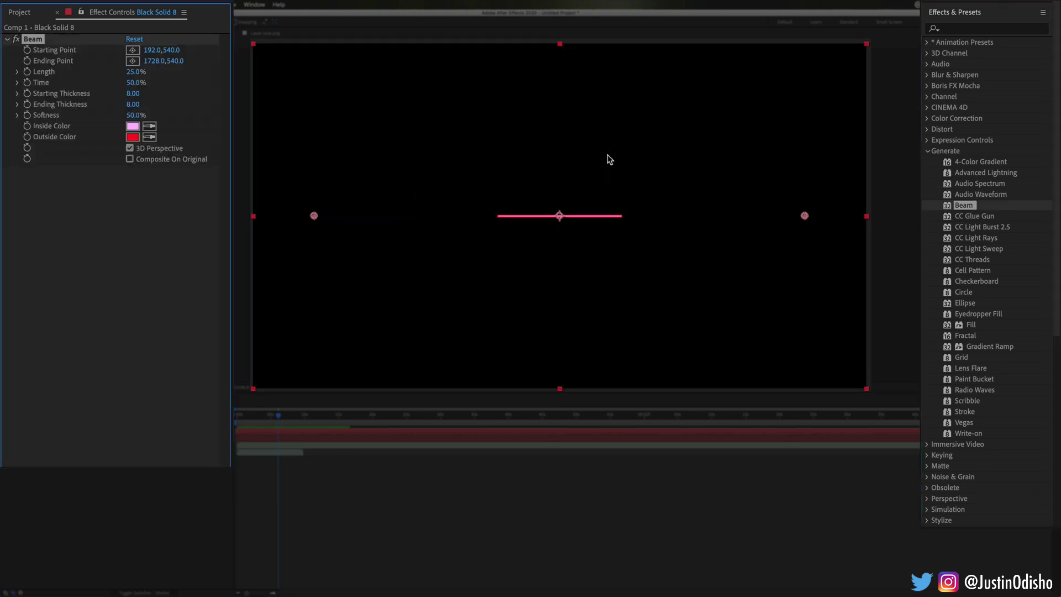
pyautogui.click(532, 221)
pyautogui.click(36, 41)
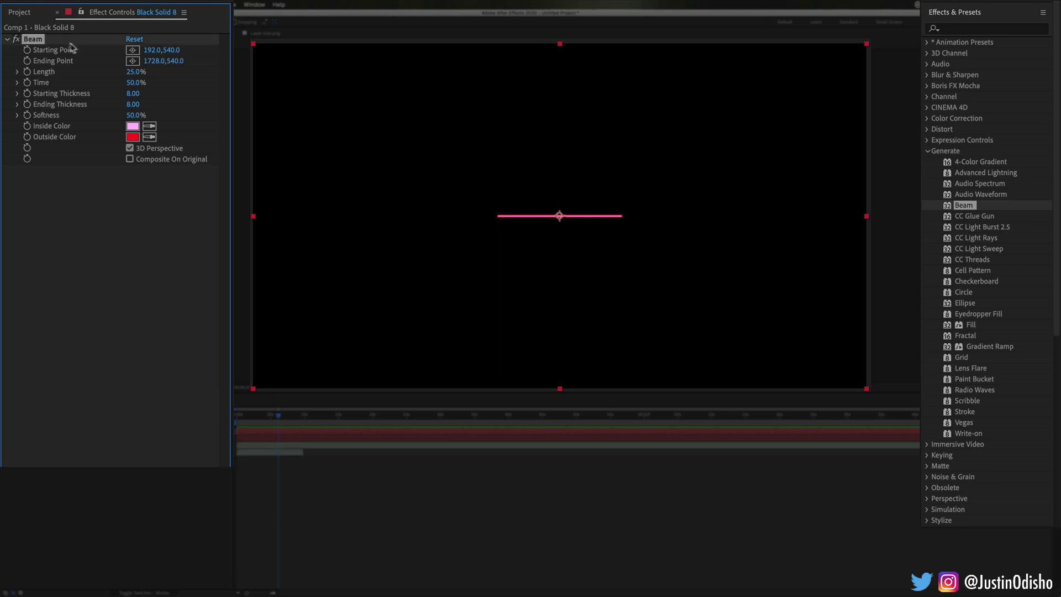
pyautogui.click(439, 172)
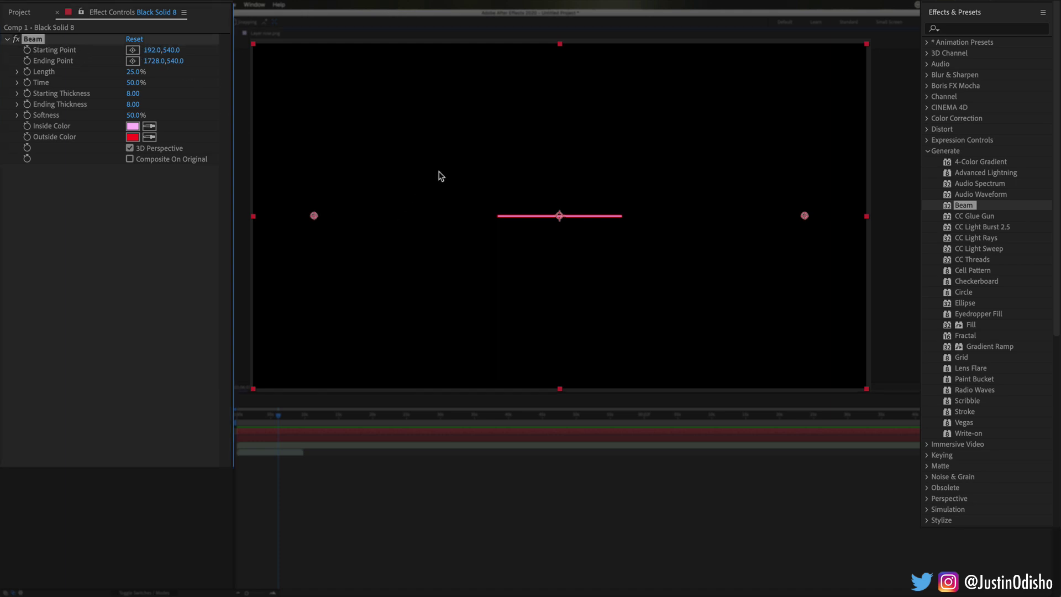
# Move the beam's ending point to 3372,404, set Softness to 99%, and pull the starting point out to the frame's left edge
pyautogui.moveTo(313, 216); pyautogui.dragTo(488, 199)
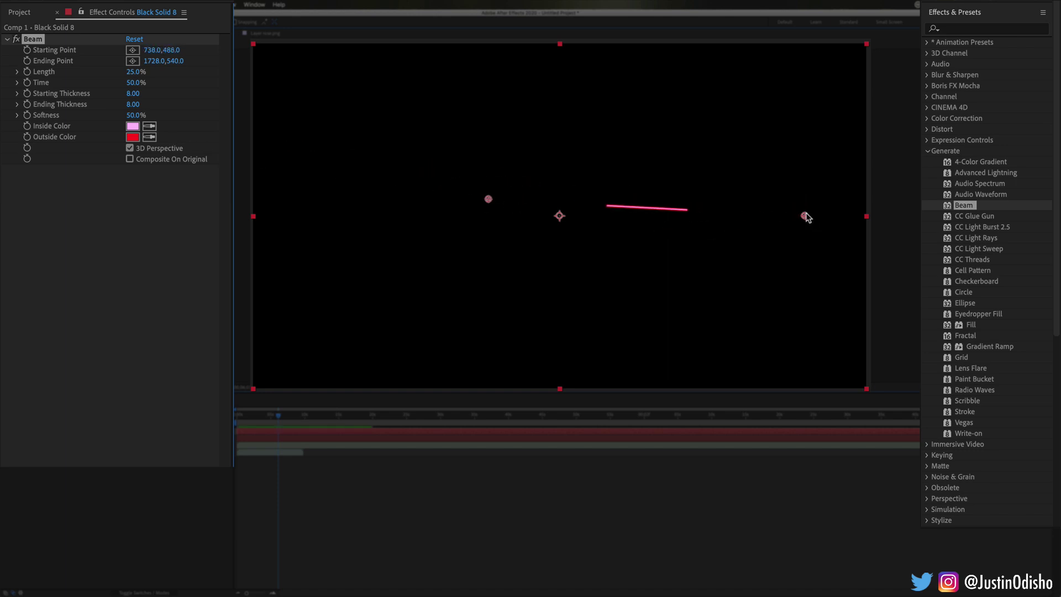
pyautogui.moveTo(805, 216); pyautogui.dragTo(1012, 211)
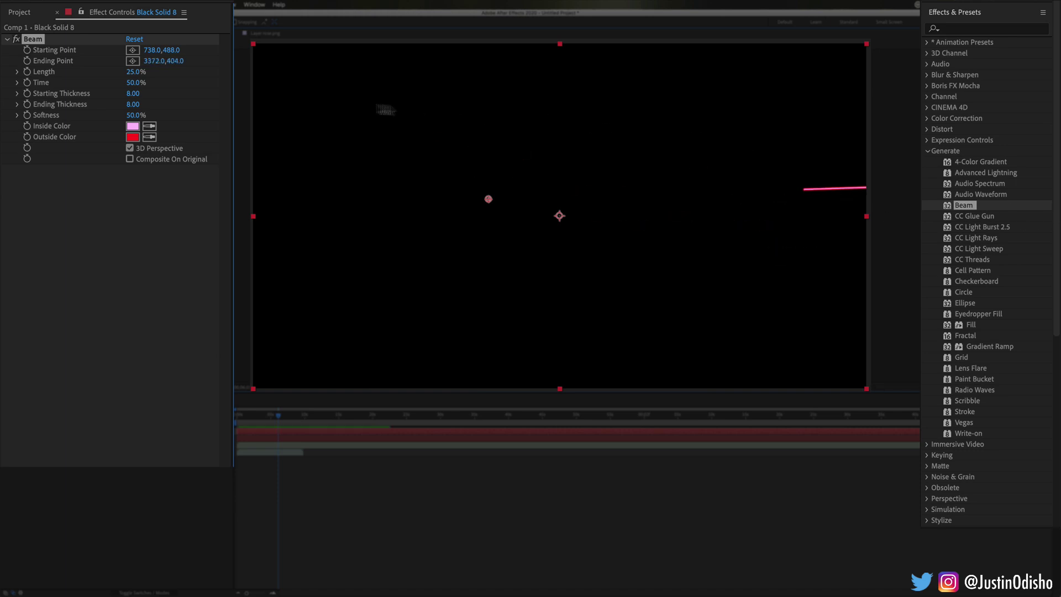
pyautogui.moveTo(134, 115); pyautogui.dragTo(169, 115)
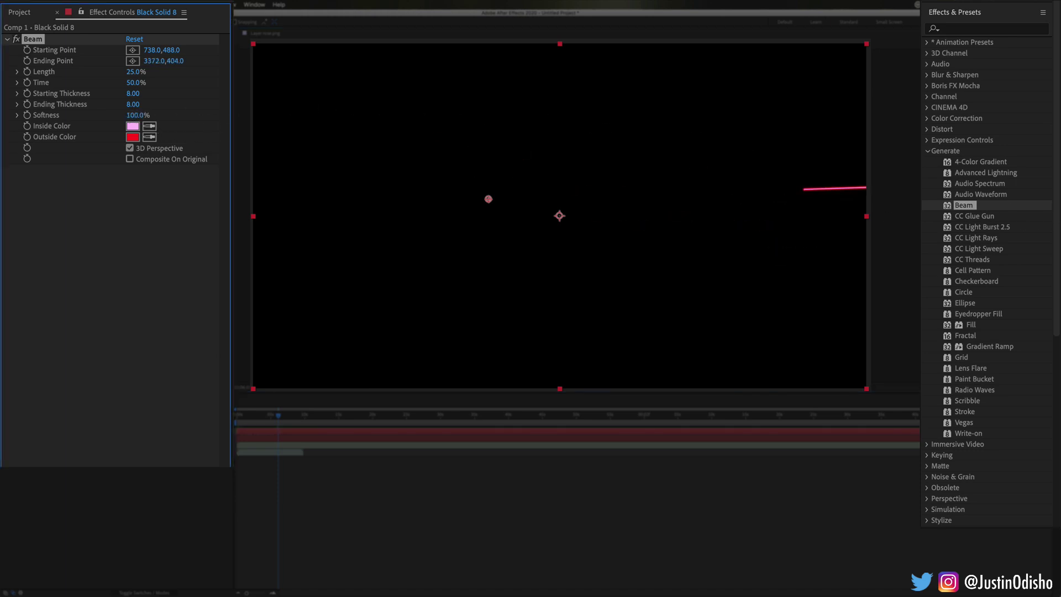
pyautogui.click(846, 191)
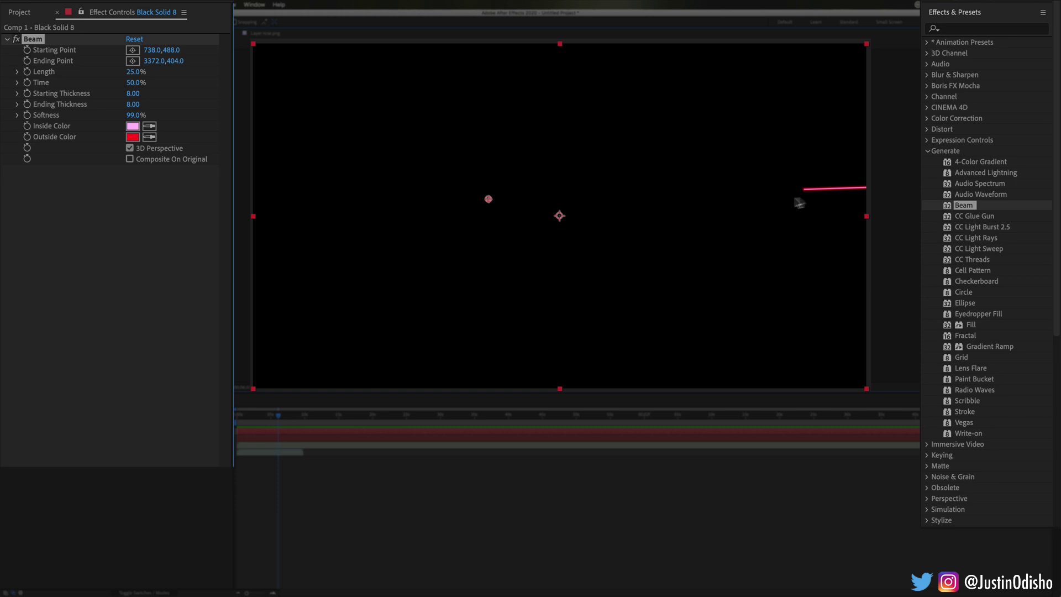
pyautogui.moveTo(489, 199); pyautogui.dragTo(260, 187)
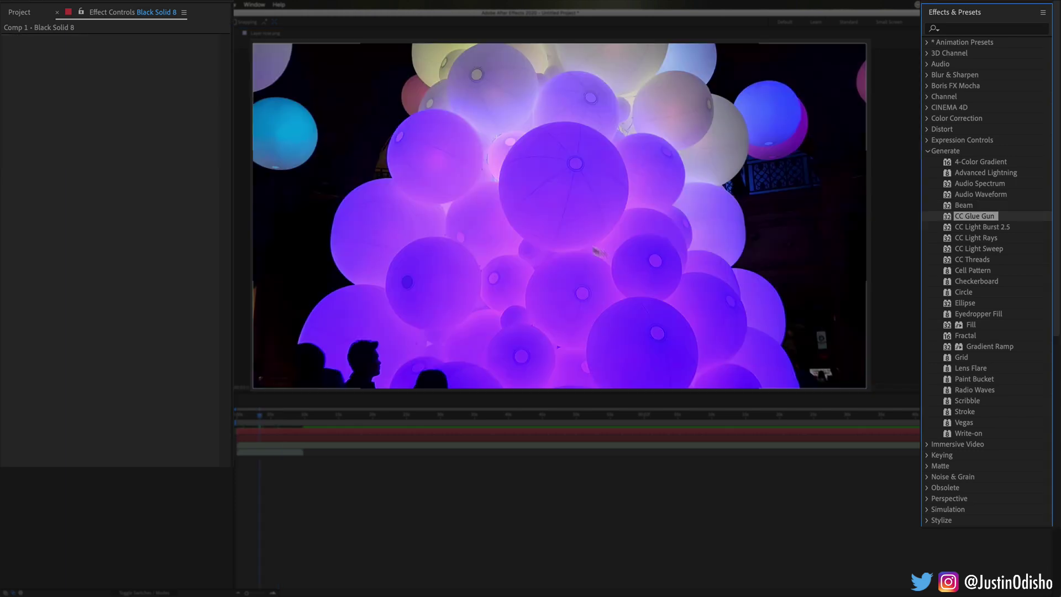
# Apply CC Glue Gun to the MVI_0445.MP4 clip and set its Density to 34.6 and Stroke Width to 57.1
pyautogui.moveTo(971, 220); pyautogui.dragTo(567, 177)
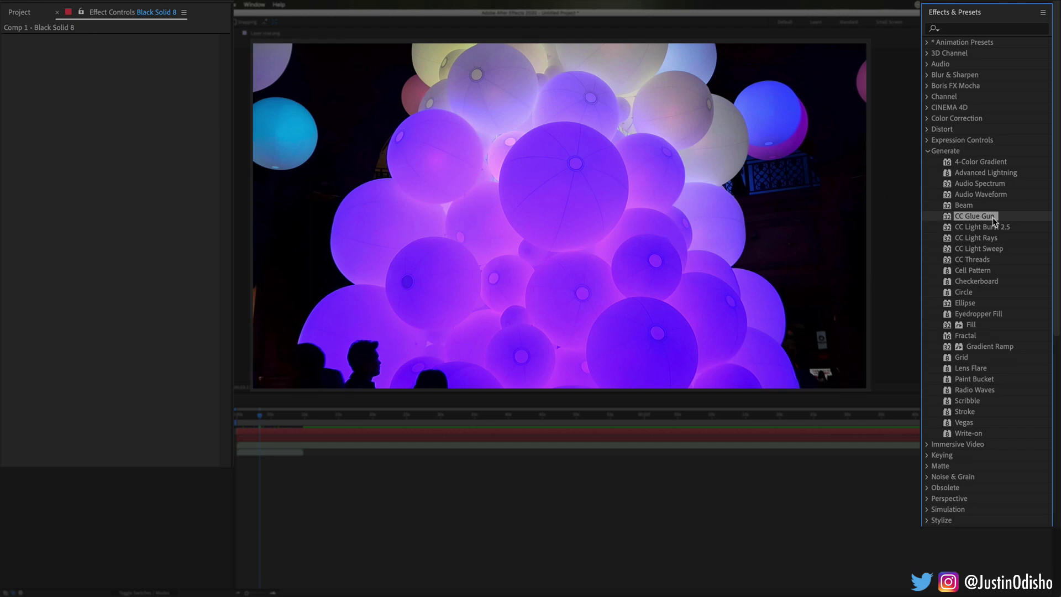
pyautogui.moveTo(993, 217); pyautogui.dragTo(636, 145)
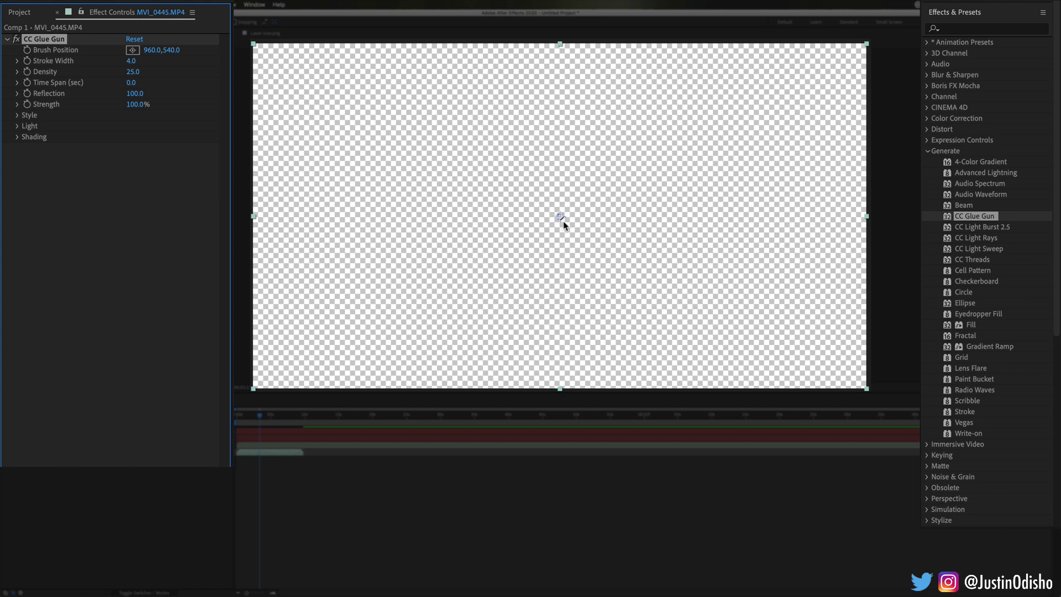
pyautogui.click(608, 202)
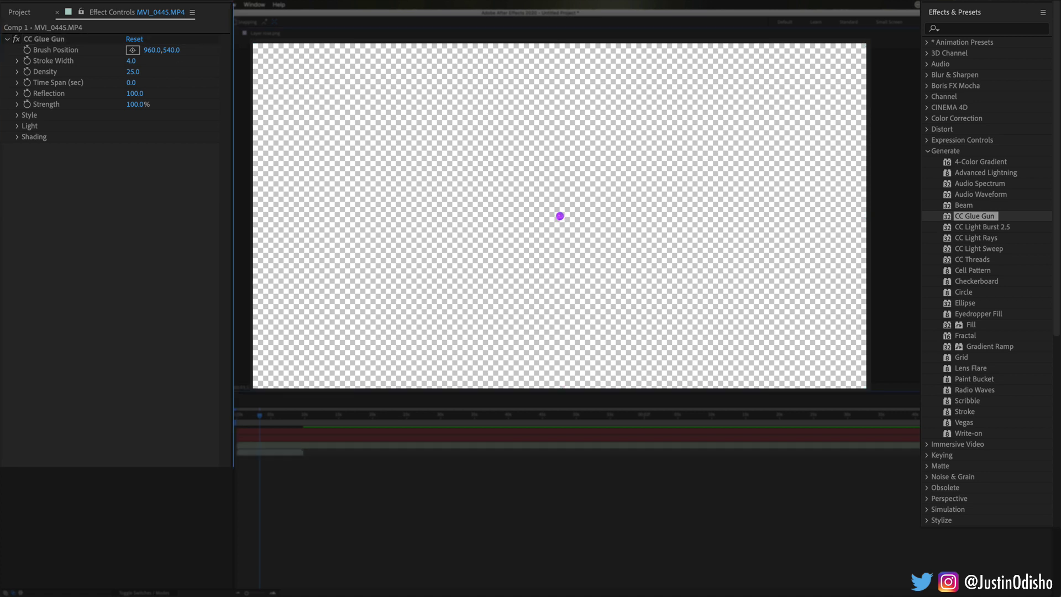
pyautogui.moveTo(132, 72); pyautogui.dragTo(577, 138)
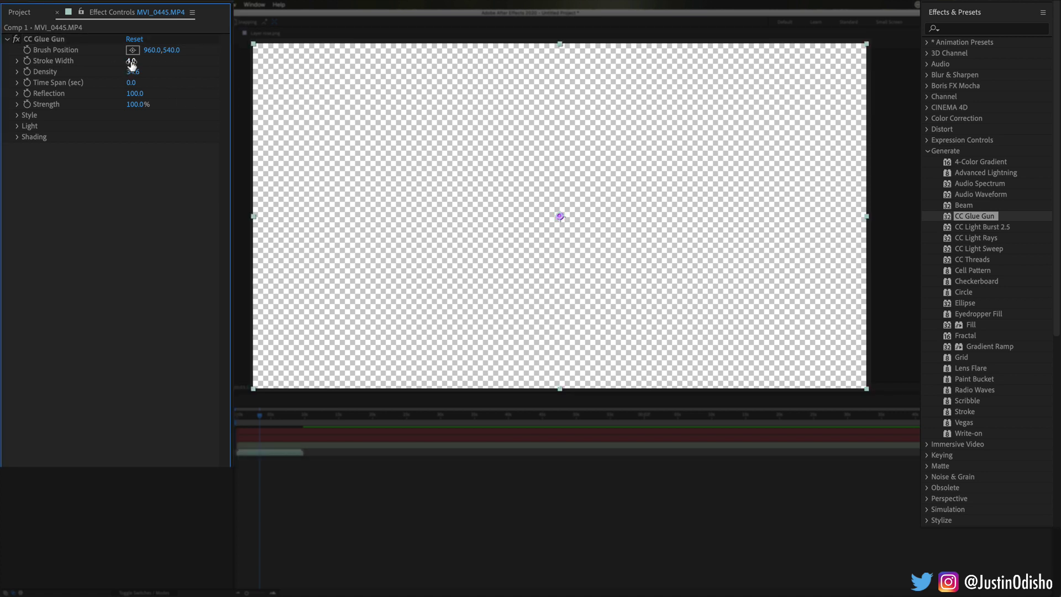
pyautogui.moveTo(131, 61); pyautogui.dragTo(157, 61)
pyautogui.moveTo(133, 61); pyautogui.dragTo(138, 61)
# Keyframe the Glue Gun's Brush Position from 960,540 across to 1754,540 and on to a lower point at the clip's end, and scrub the animation
pyautogui.moveTo(260, 414)
pyautogui.mouseDown()
pyautogui.moveTo(274, 412)
pyautogui.moveTo(256, 415)
pyautogui.mouseUp()
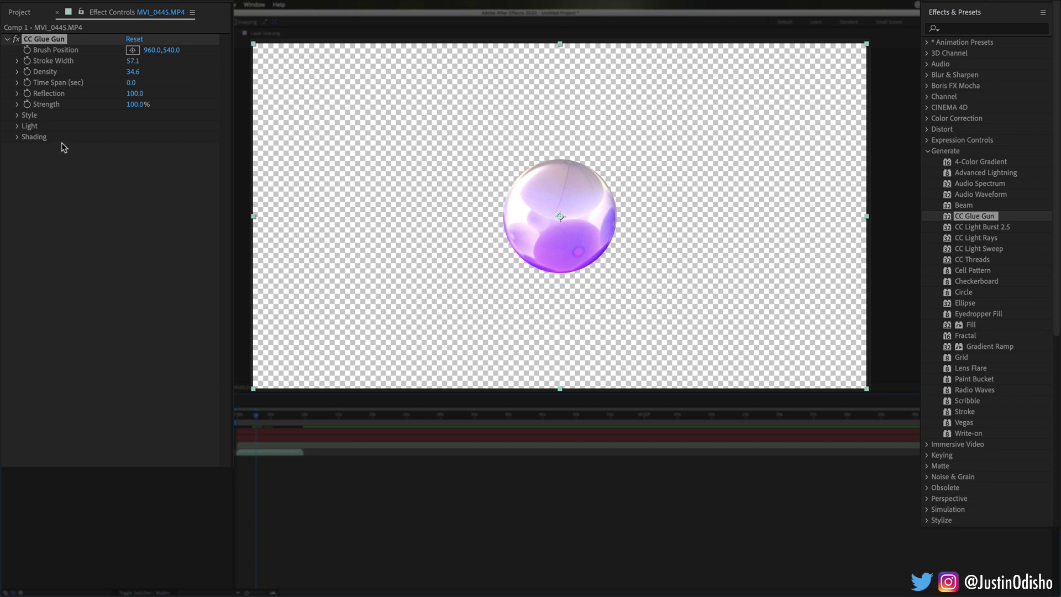
pyautogui.click(27, 52)
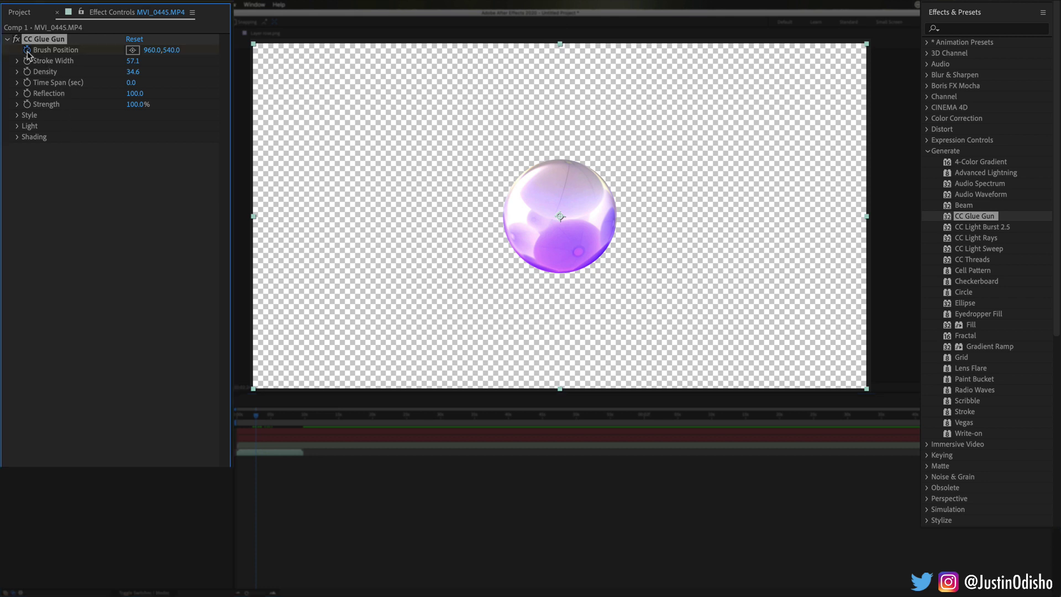
pyautogui.moveTo(258, 416); pyautogui.dragTo(287, 417)
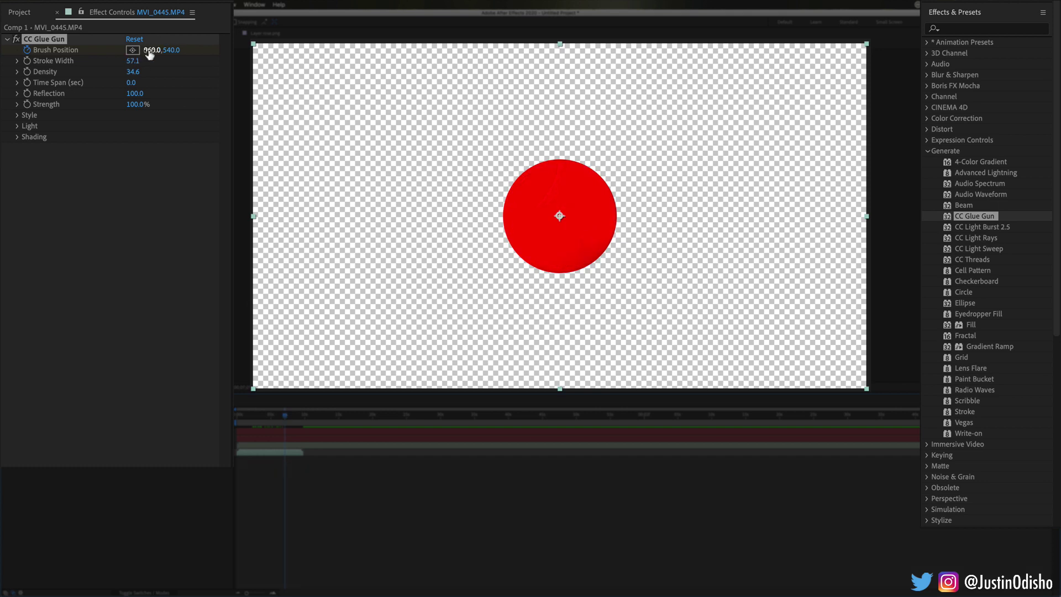
pyautogui.moveTo(150, 50); pyautogui.dragTo(589, 50)
pyautogui.click(297, 417)
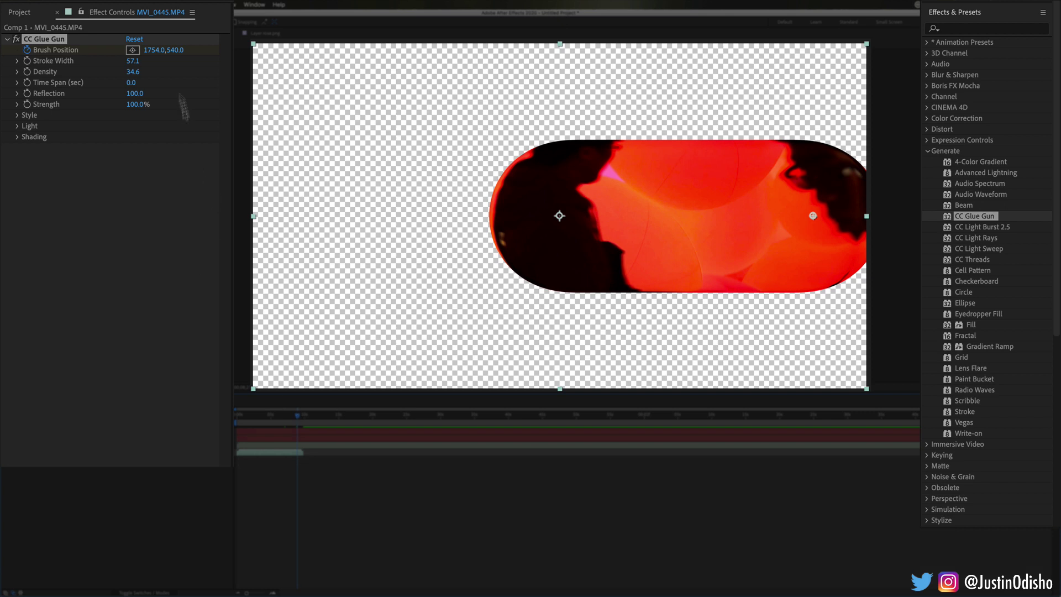
pyautogui.moveTo(172, 50); pyautogui.dragTo(446, 50)
pyautogui.moveTo(297, 416)
pyautogui.mouseDown()
pyautogui.moveTo(240, 414)
pyautogui.moveTo(301, 415)
pyautogui.moveTo(275, 415)
pyautogui.moveTo(287, 414)
pyautogui.mouseUp()
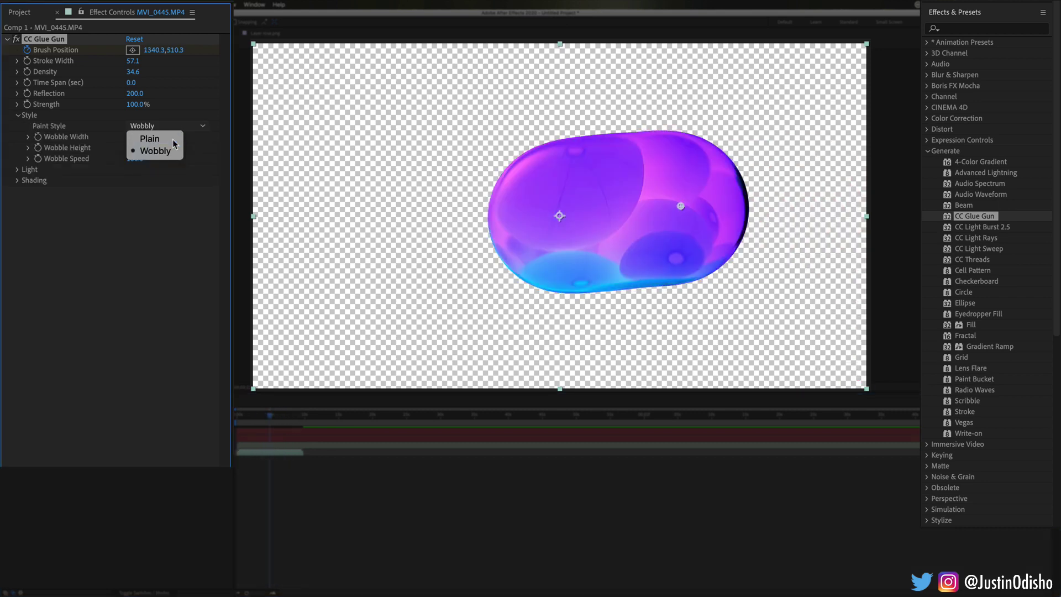
# Set the Glue Gun's Reflection to 200 and Paint Style to Wobbly, and reveal its Light and Shading settings
pyautogui.click(172, 138)
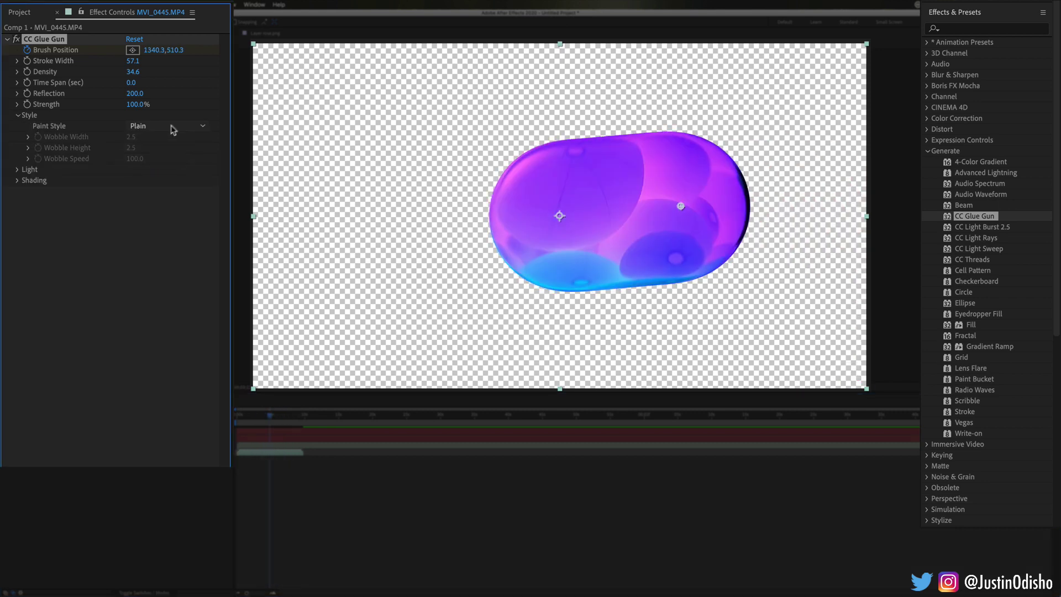
pyautogui.click(173, 130)
pyautogui.click(166, 150)
pyautogui.click(17, 170)
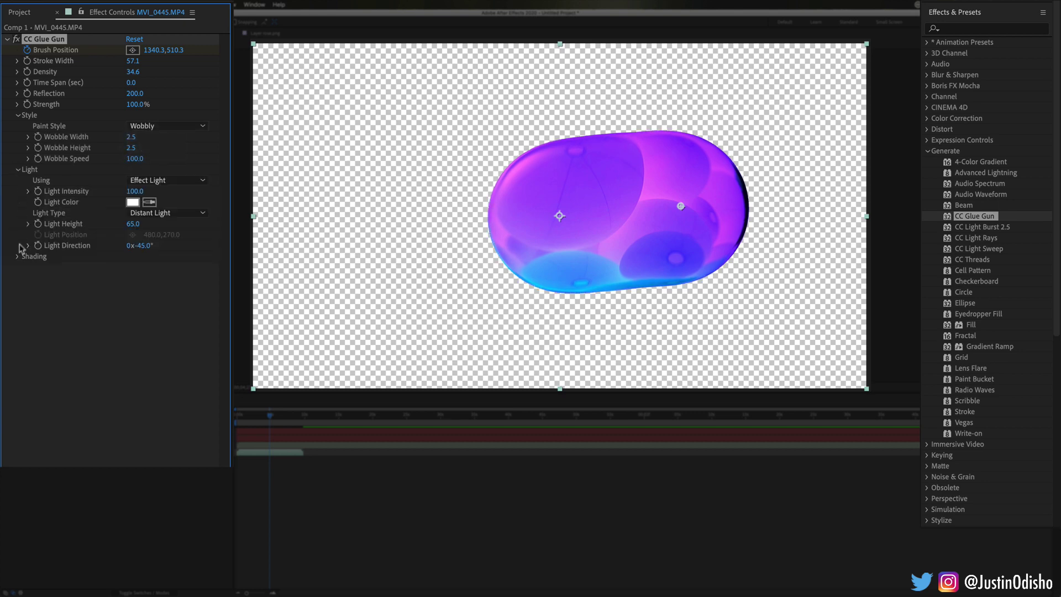
pyautogui.click(18, 257)
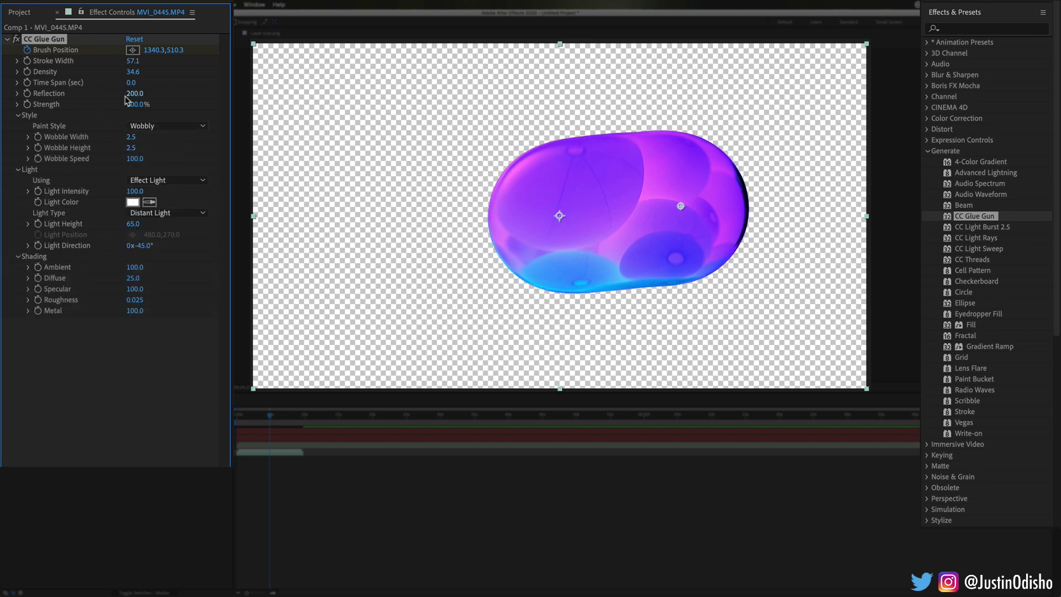
# Return Paint Style to Plain, set Stroke Width to 41.4, Density to 22.7 and Time Span to 2.8, and preview the glue stroke
pyautogui.click(157, 127)
pyautogui.click(162, 138)
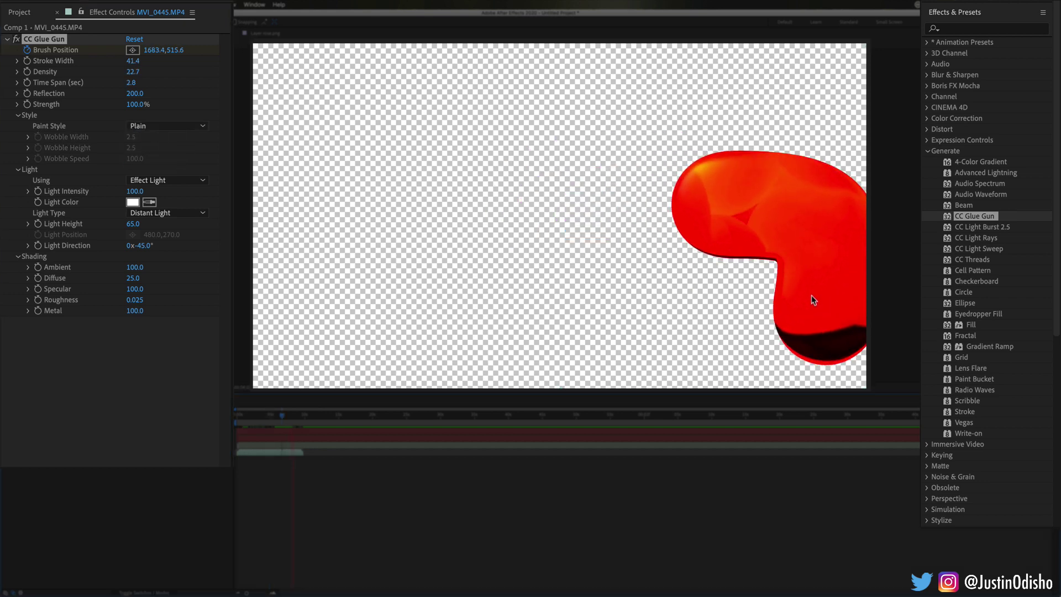
pyautogui.press('space')
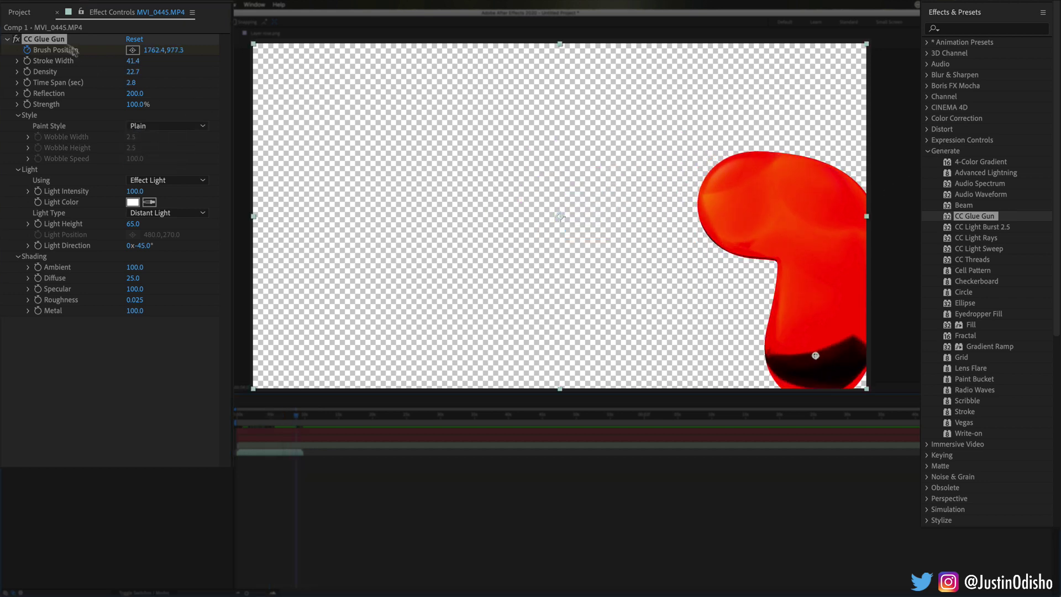
# Replace CC Glue Gun with CC Light Burst 2.5, using Intensity 0, a Straight burst and a Center of 1380,166
pyautogui.click(54, 39)
pyautogui.press('Delete')
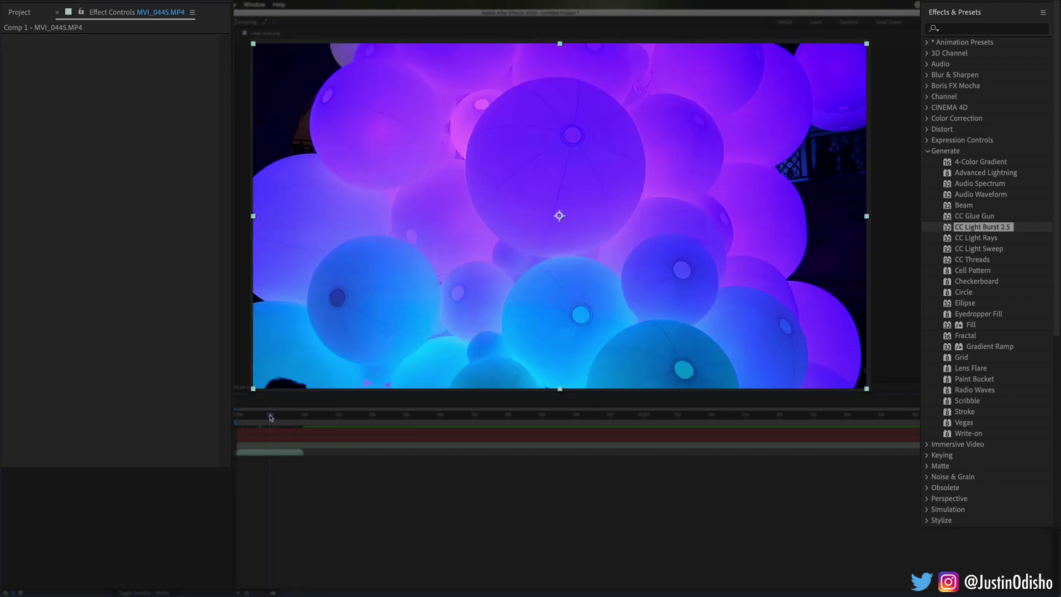
pyautogui.moveTo(986, 229); pyautogui.dragTo(551, 229)
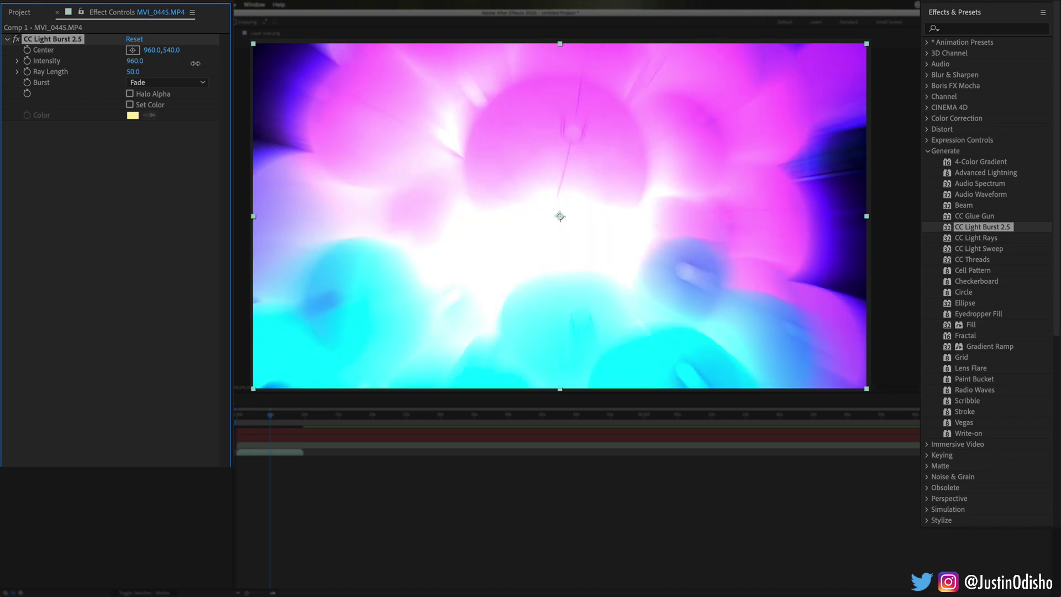
pyautogui.moveTo(192, 64); pyautogui.dragTo(188, 63)
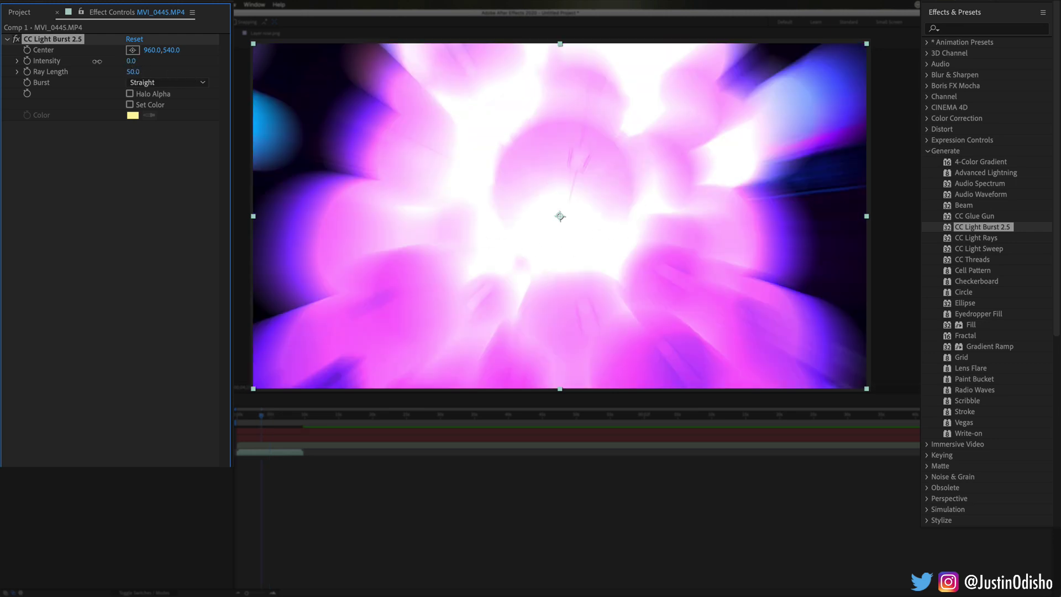
pyautogui.click(133, 50)
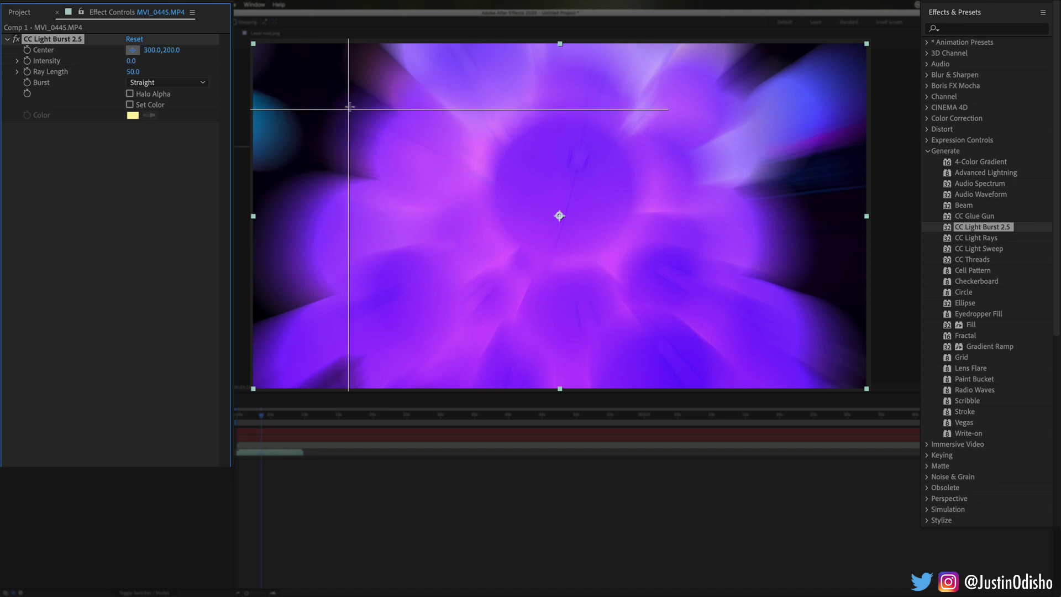
pyautogui.click(694, 96)
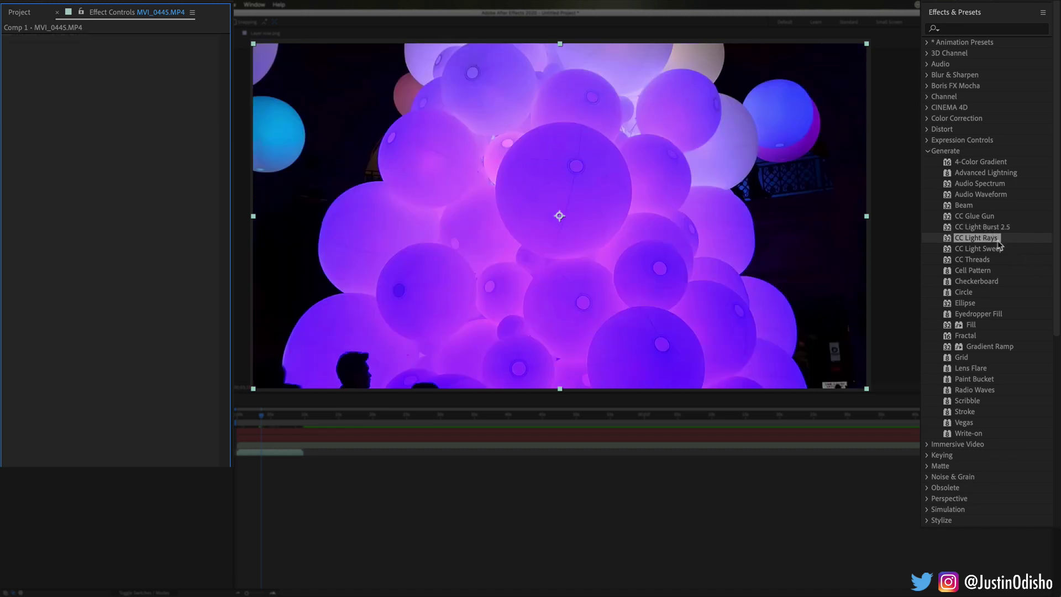
# Replace the light burst with CC Light Rays, using Radius 194, Center 1612,591, Intensity 191, a Square shape and the Lighten transfer mode
pyautogui.moveTo(1000, 244); pyautogui.dragTo(710, 151)
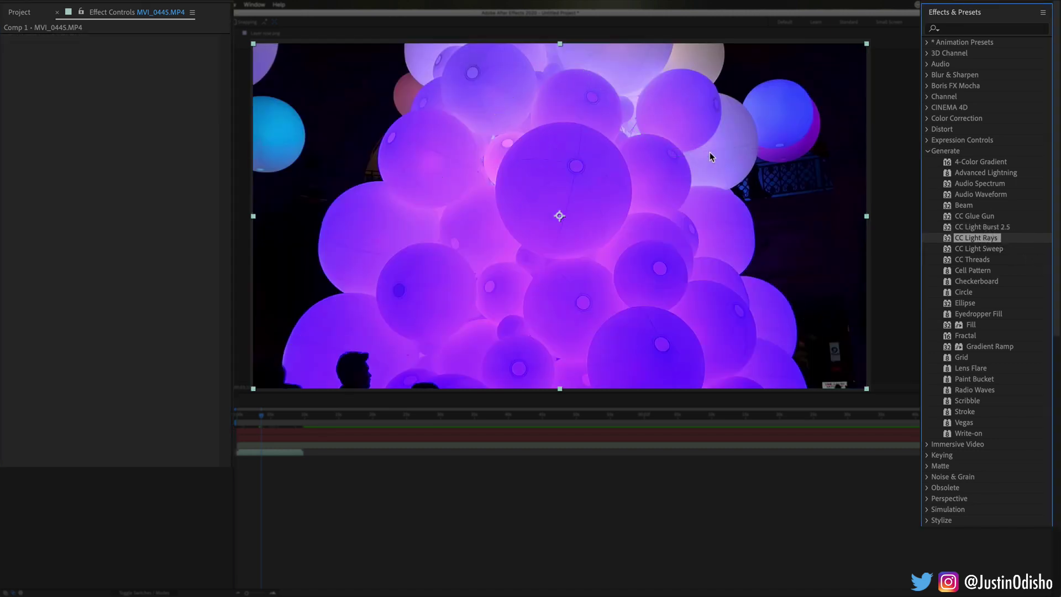
pyautogui.moveTo(405, 132); pyautogui.dragTo(423, 107)
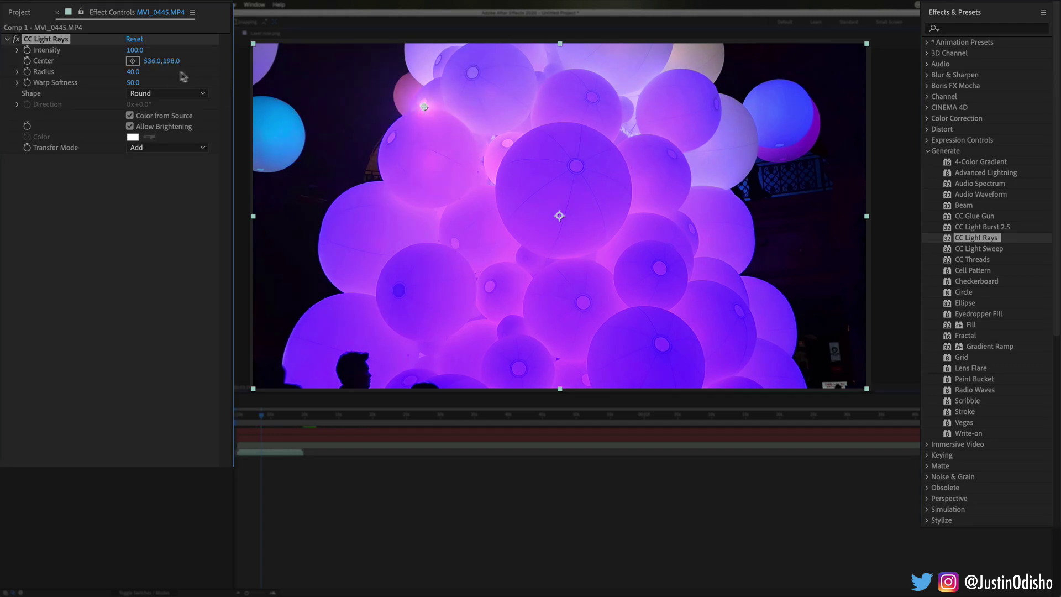
pyautogui.moveTo(132, 71); pyautogui.dragTo(348, 63)
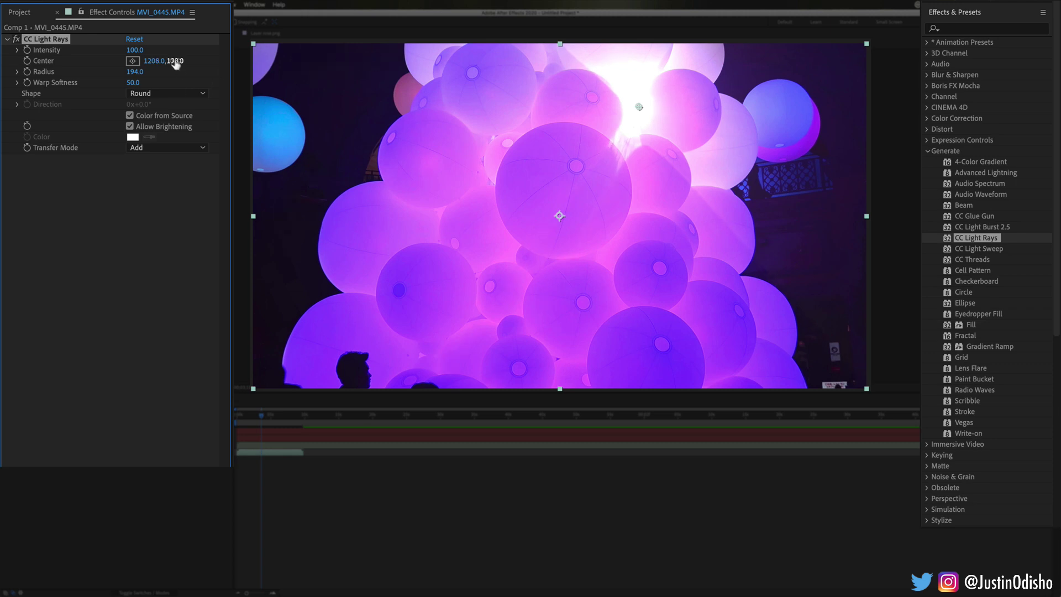
pyautogui.moveTo(173, 61); pyautogui.dragTo(341, 75)
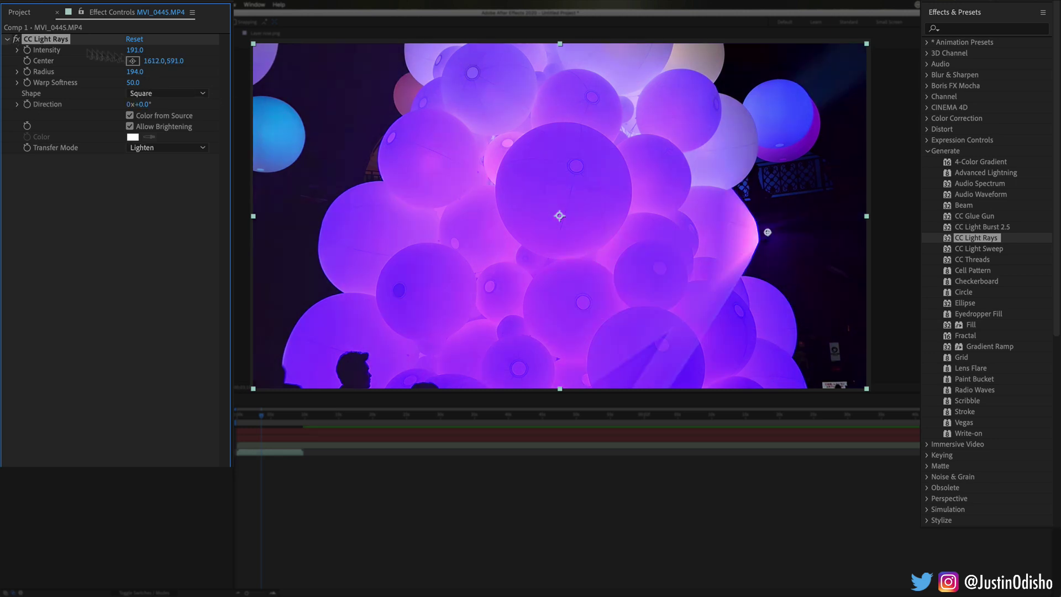
# Replace CC Light Rays with CC Light Sweep, using Center 960,583, Direction 147°, Width 84 and Sweep Intensity 135
pyautogui.press('Delete')
pyautogui.moveTo(978, 248); pyautogui.dragTo(423, 148)
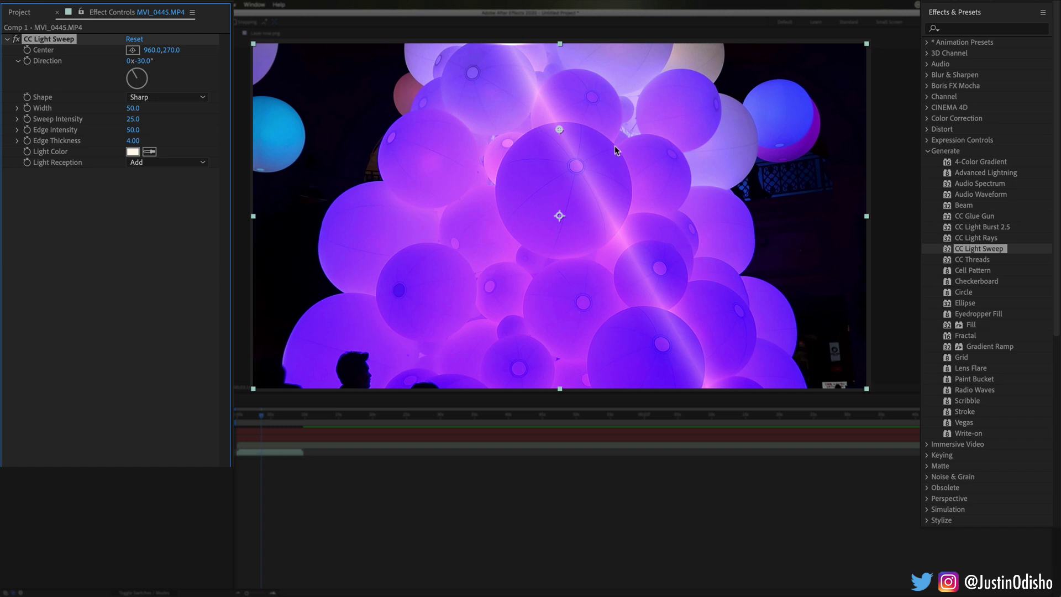
pyautogui.moveTo(113, 76); pyautogui.dragTo(420, 55)
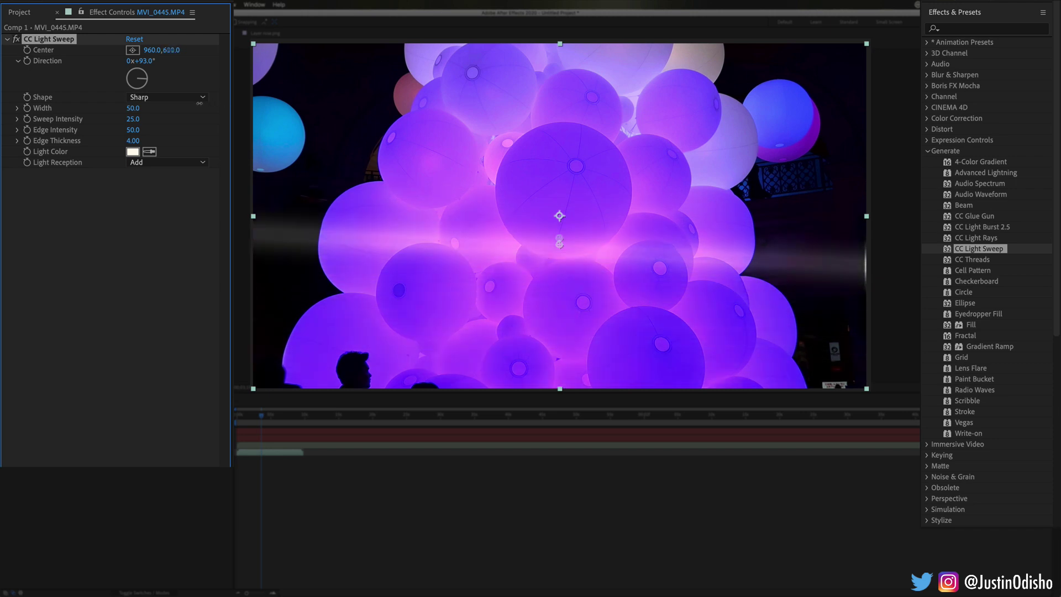
pyautogui.moveTo(133, 108); pyautogui.dragTo(221, 127)
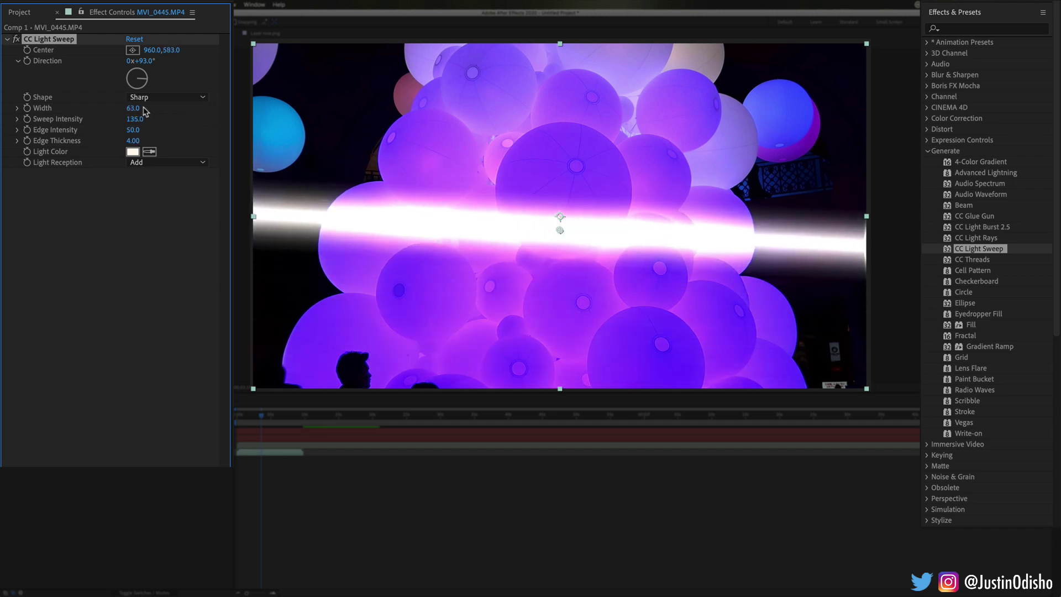
pyautogui.moveTo(133, 109)
pyautogui.mouseDown()
pyautogui.moveTo(153, 109)
pyautogui.moveTo(120, 94)
pyautogui.moveTo(146, 94)
pyautogui.mouseUp()
# Change the light sweep's Light Color to orange and then to cyan
pyautogui.click(133, 151)
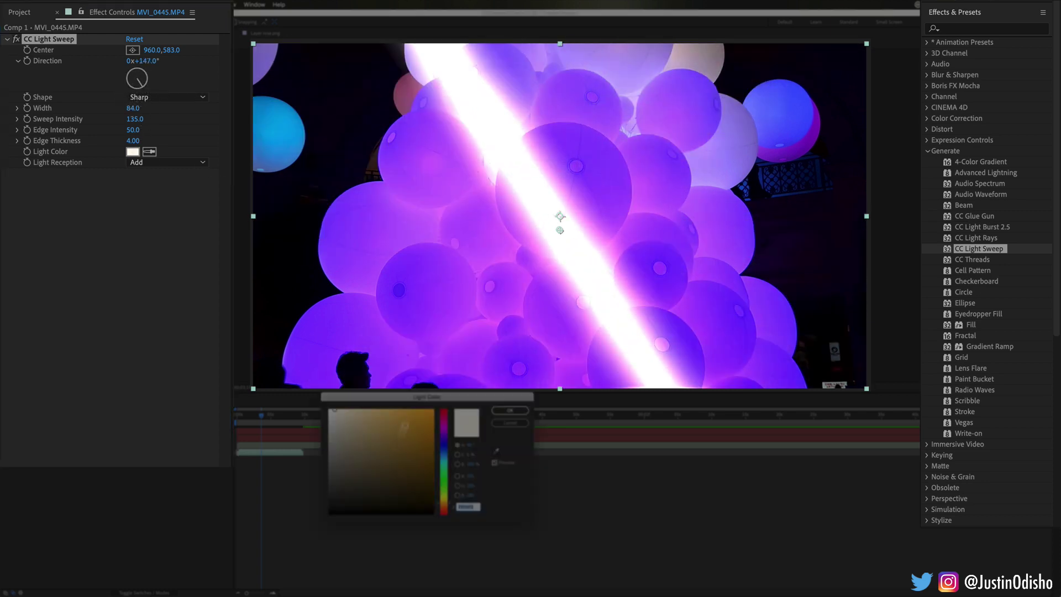
pyautogui.moveTo(421, 447); pyautogui.dragTo(424, 412)
pyautogui.click(509, 411)
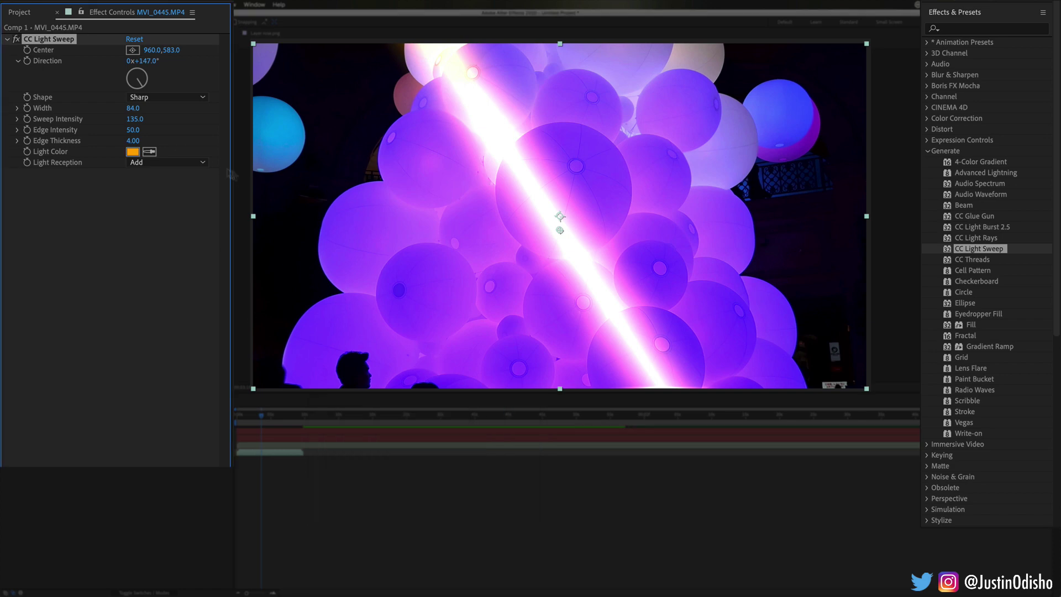
pyautogui.click(133, 153)
pyautogui.moveTo(446, 453)
pyautogui.mouseDown()
pyautogui.moveTo(449, 410)
pyautogui.moveTo(451, 462)
pyautogui.mouseUp()
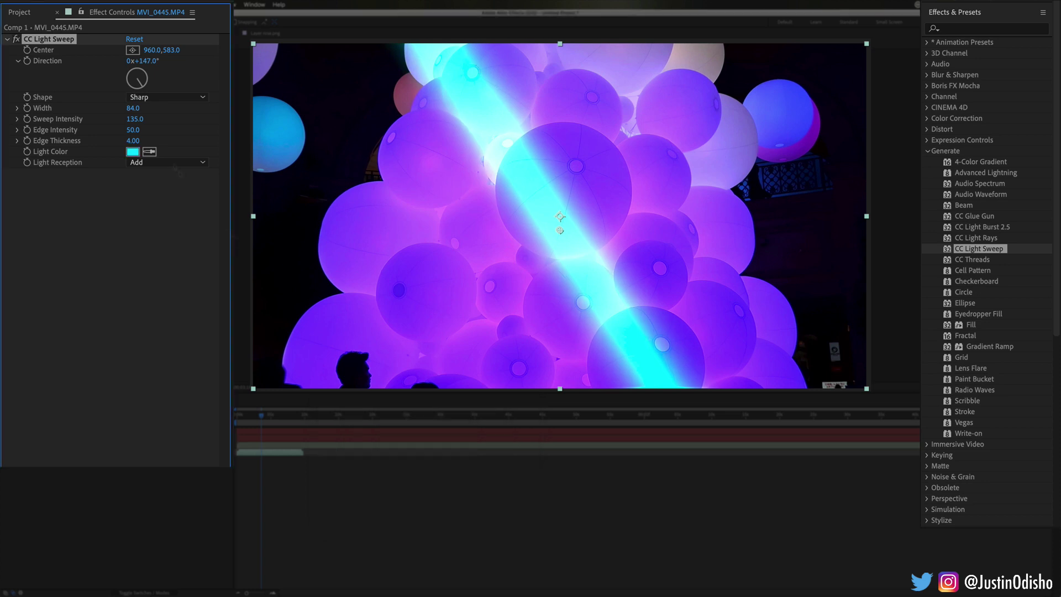
pyautogui.click(509, 410)
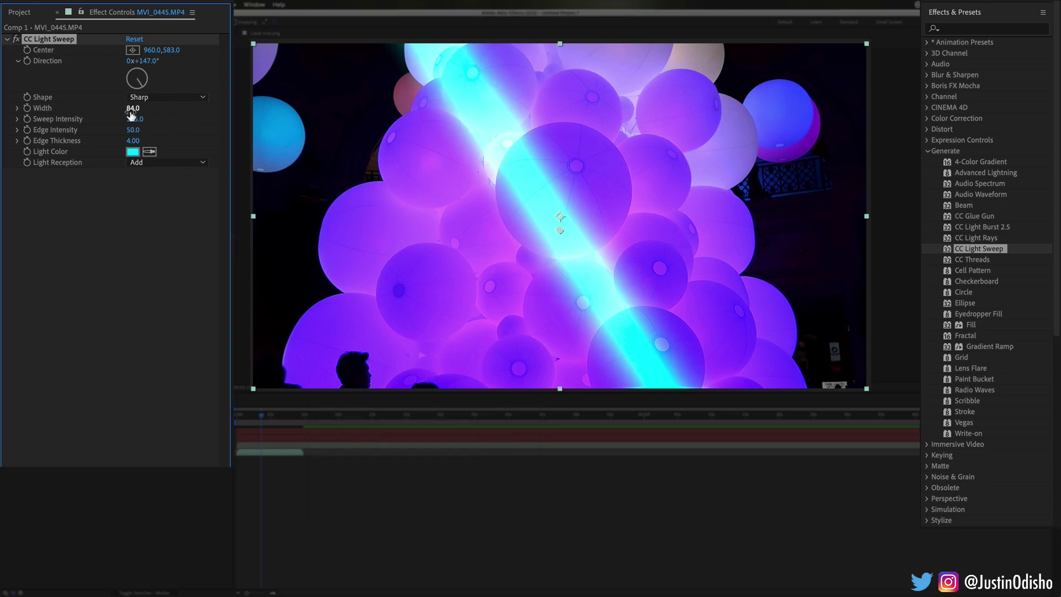
# Set the light sweep's Width to 25 and open its Light Reception choices
pyautogui.moveTo(133, 109); pyautogui.dragTo(187, 224)
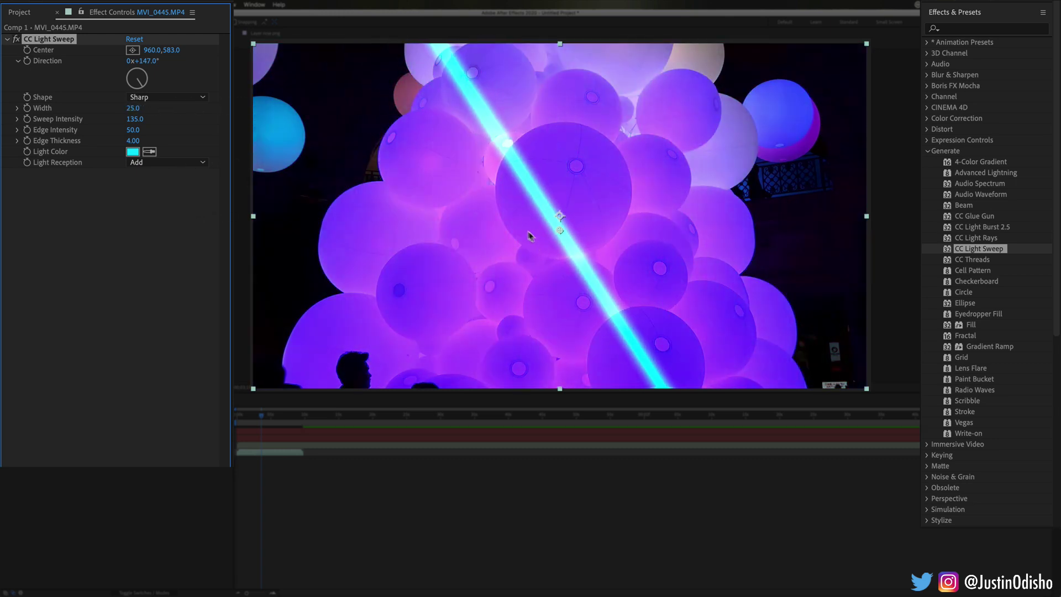
pyautogui.click(145, 163)
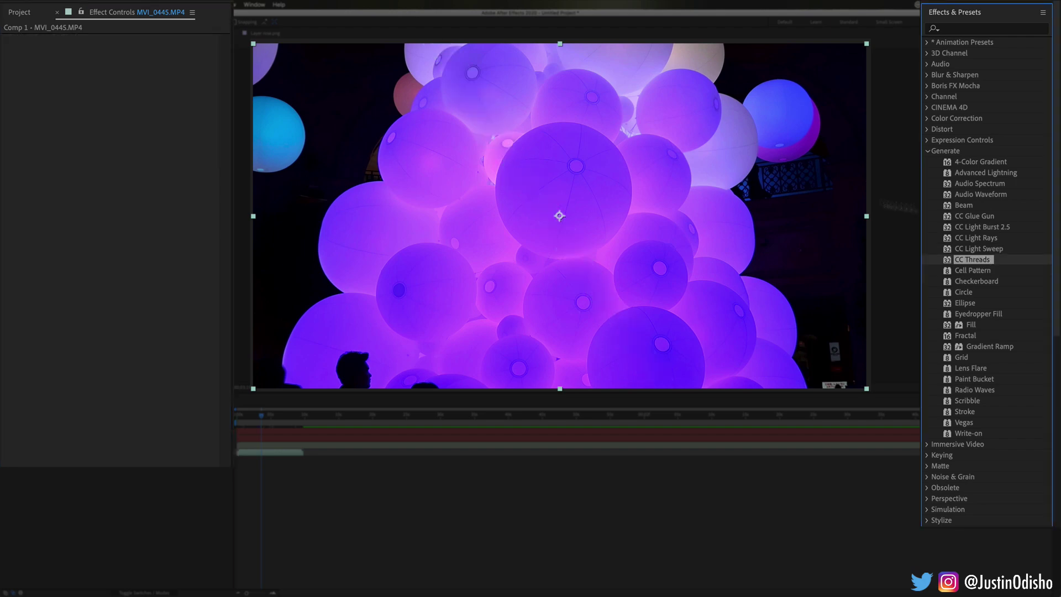
# Replace CC Light Sweep with CC Threads on the video clip and vary the threads' Width and Overlaps
pyautogui.moveTo(975, 260); pyautogui.dragTo(701, 169)
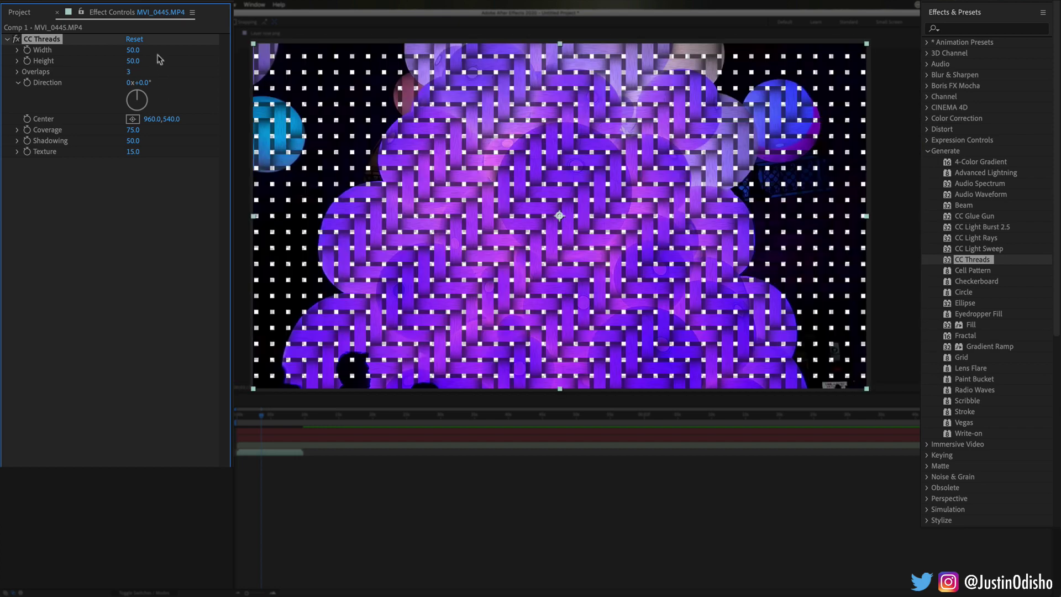
pyautogui.moveTo(133, 51); pyautogui.dragTo(238, 105)
pyautogui.moveTo(129, 72); pyautogui.dragTo(132, 122)
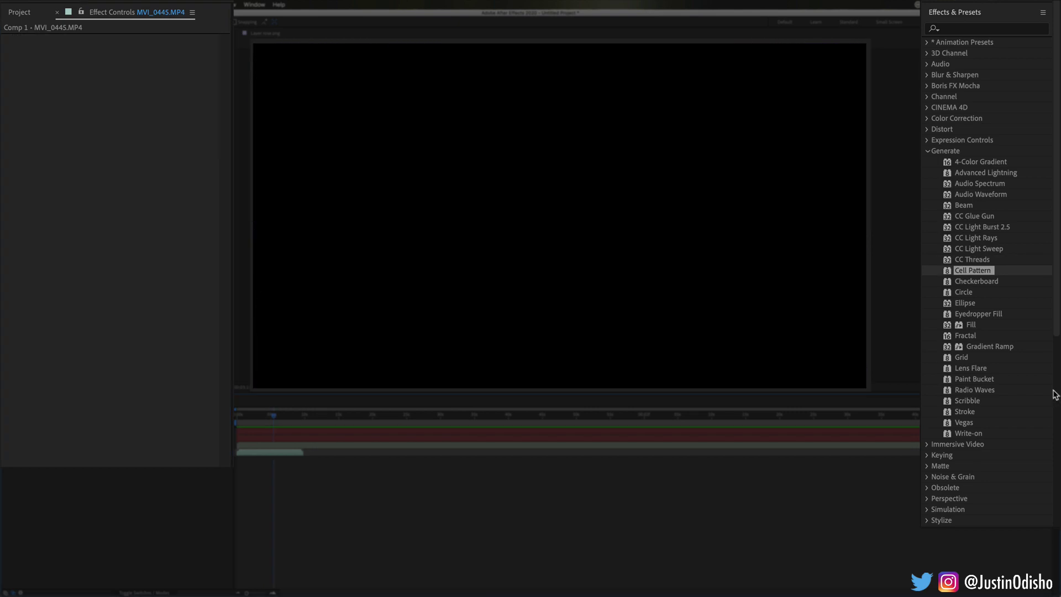
# Apply Cell Pattern to the black solid, trying Crystals, Static Plates and Crystals HQ before settling on Tubular with Contrast 193.26
pyautogui.moveTo(973, 269); pyautogui.dragTo(748, 168)
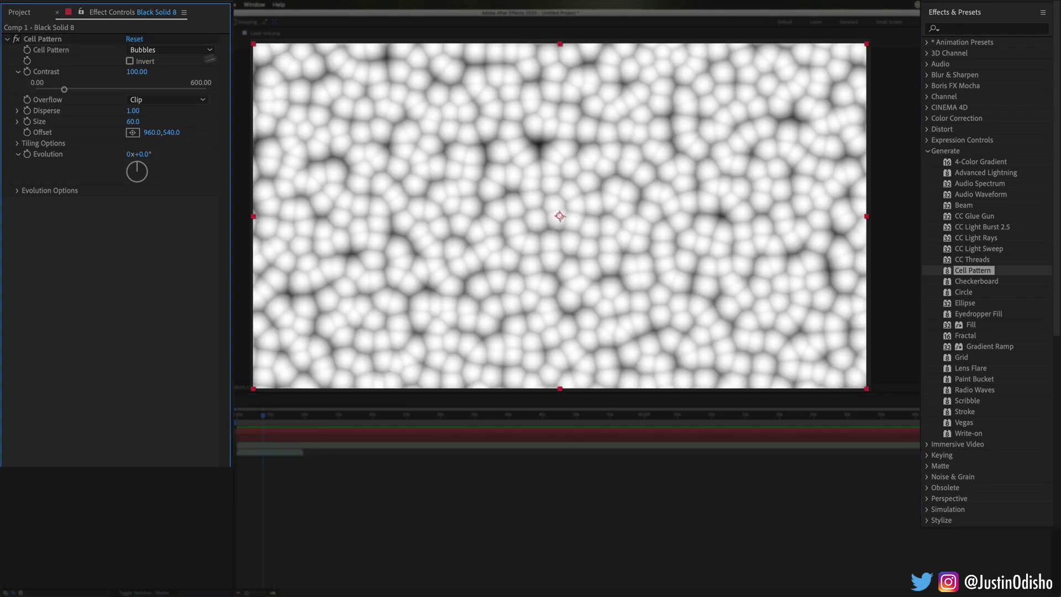
pyautogui.click(168, 49)
pyautogui.click(175, 75)
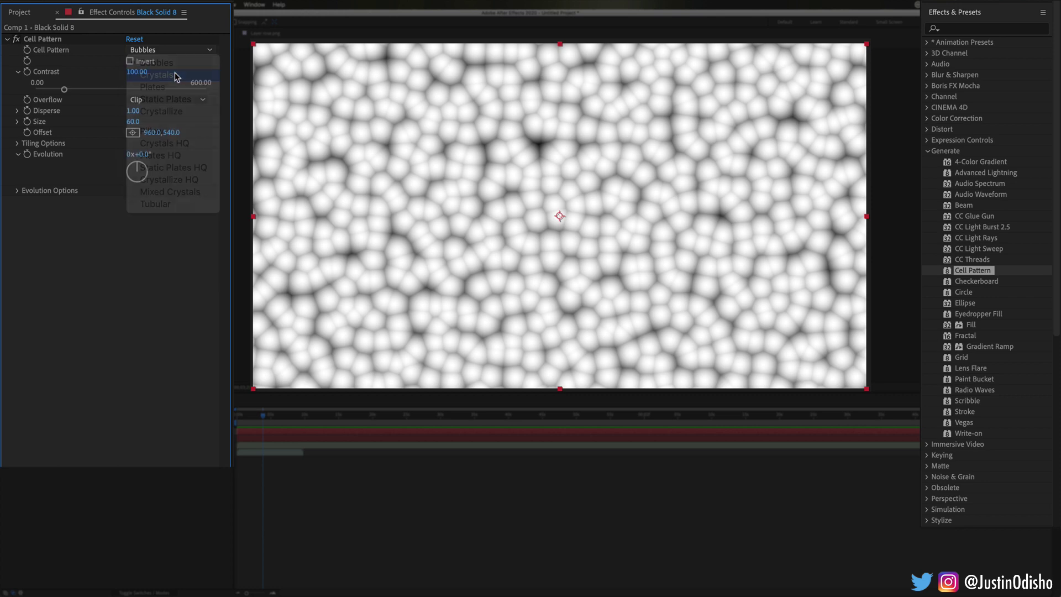
pyautogui.click(180, 50)
pyautogui.click(179, 99)
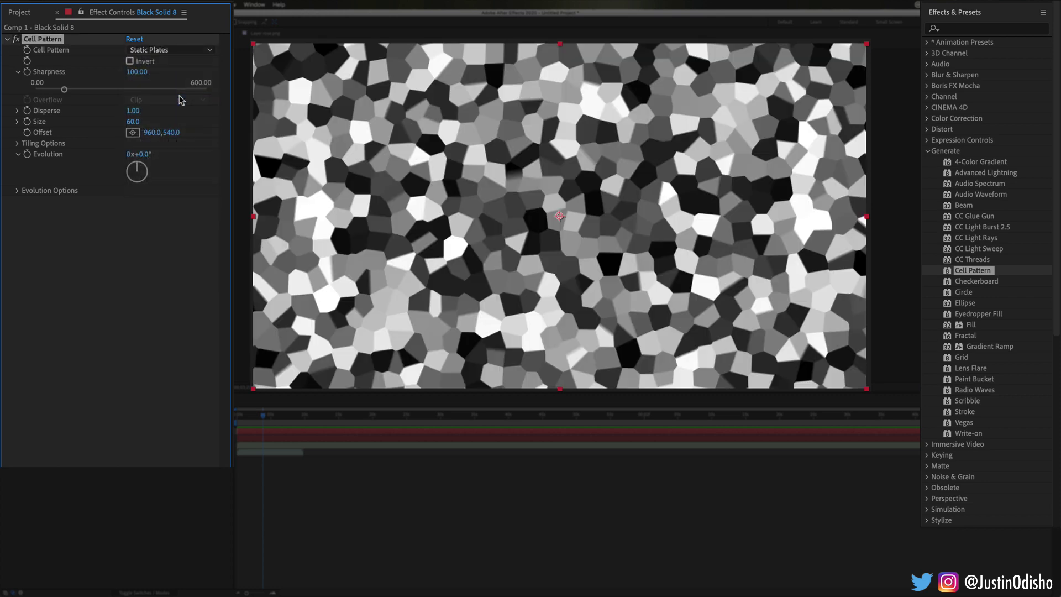
pyautogui.click(175, 50)
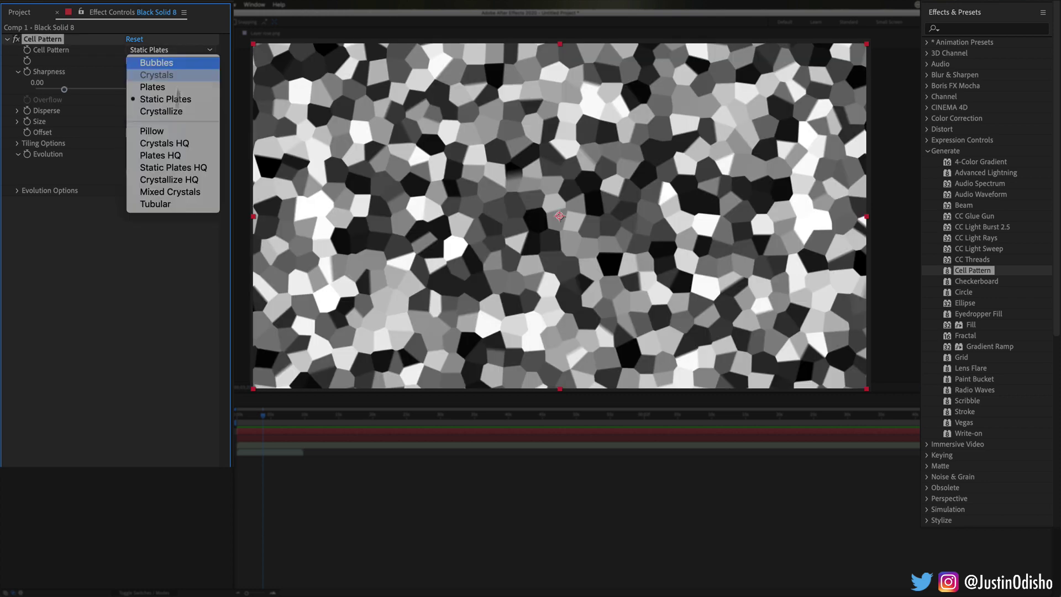
pyautogui.click(168, 139)
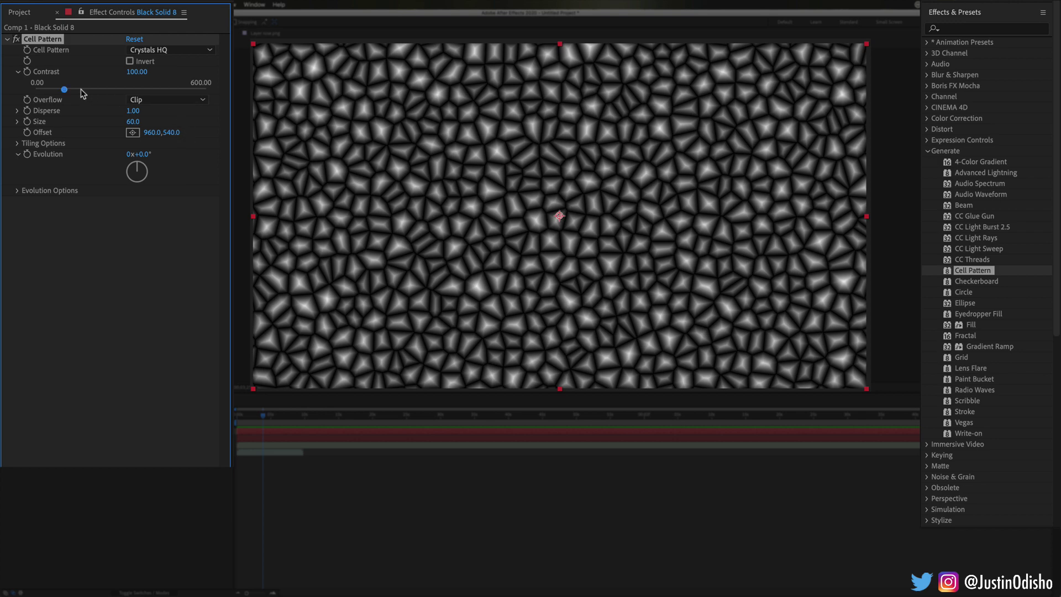
pyautogui.moveTo(83, 93)
pyautogui.mouseDown()
pyautogui.moveTo(160, 93)
pyautogui.moveTo(91, 93)
pyautogui.mouseUp()
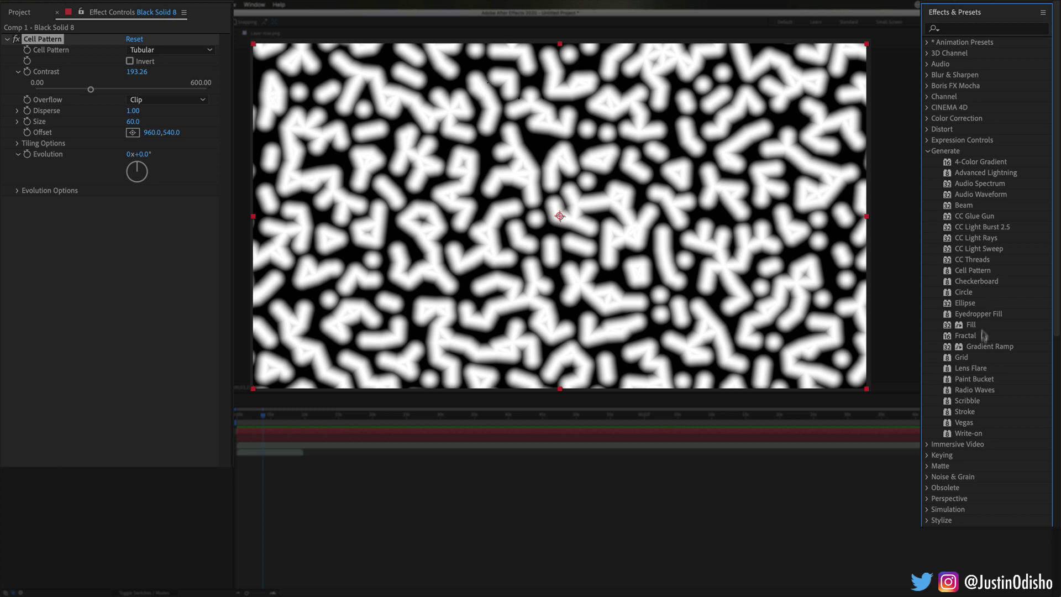
pyautogui.click(82, 361)
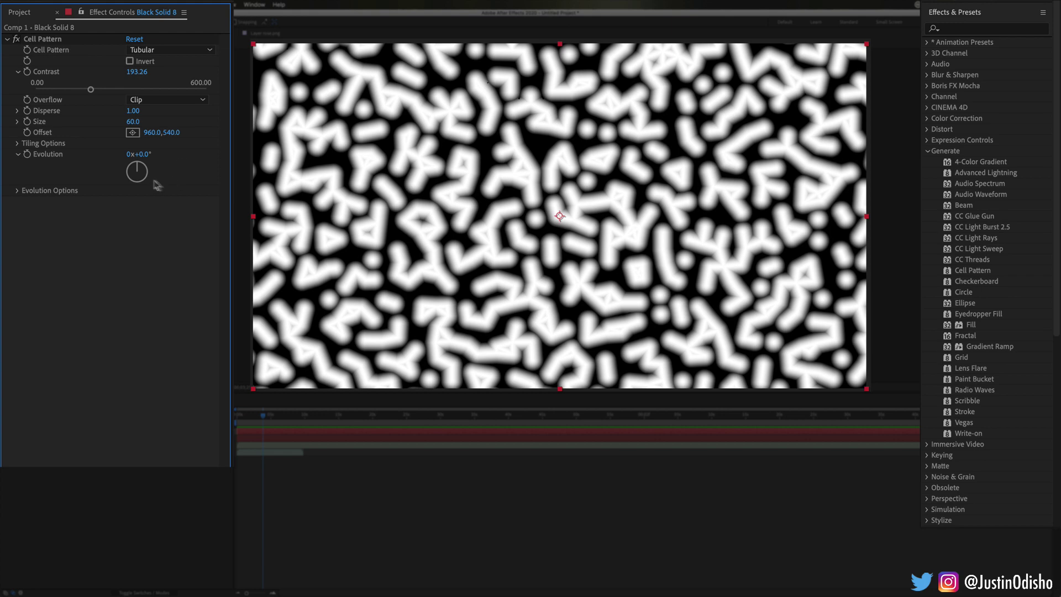
# Start keyframing the cell pattern's Evolution and turn it up to 6x+180°
pyautogui.click(28, 155)
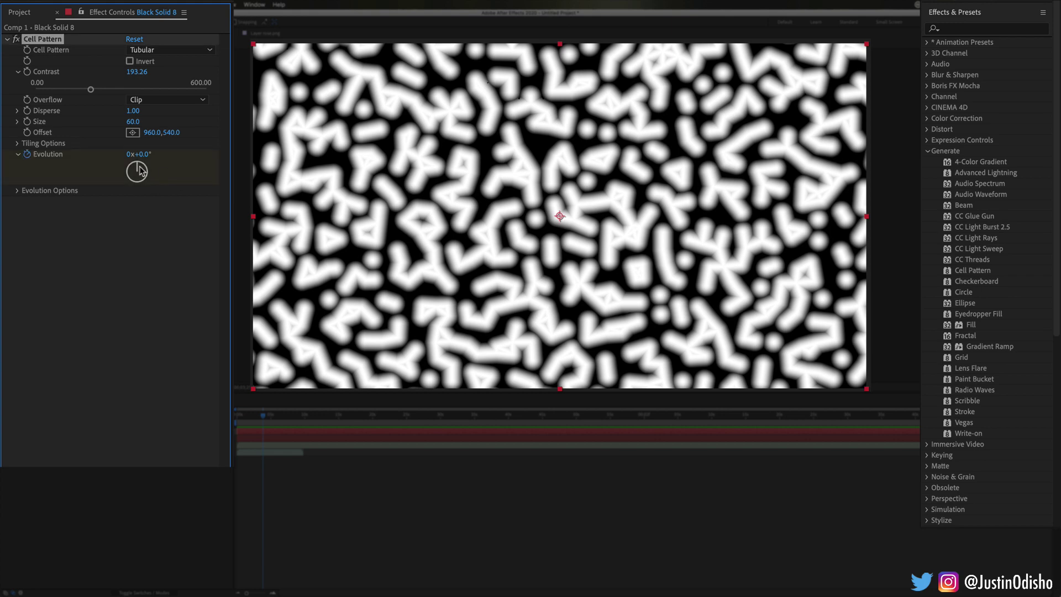
pyautogui.moveTo(143, 169); pyautogui.dragTo(125, 137)
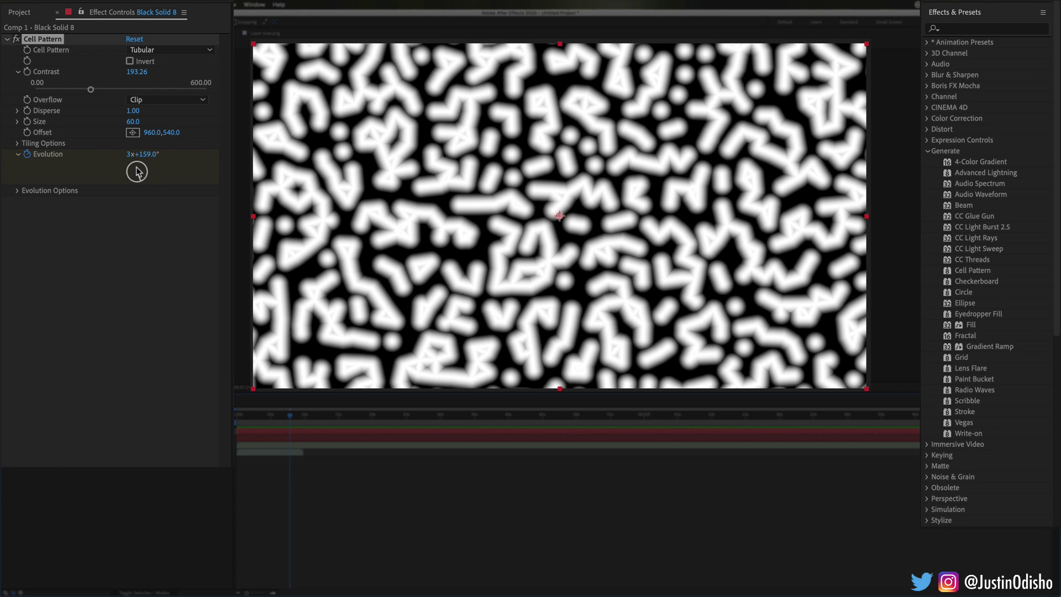
pyautogui.moveTo(138, 172); pyautogui.dragTo(137, 203)
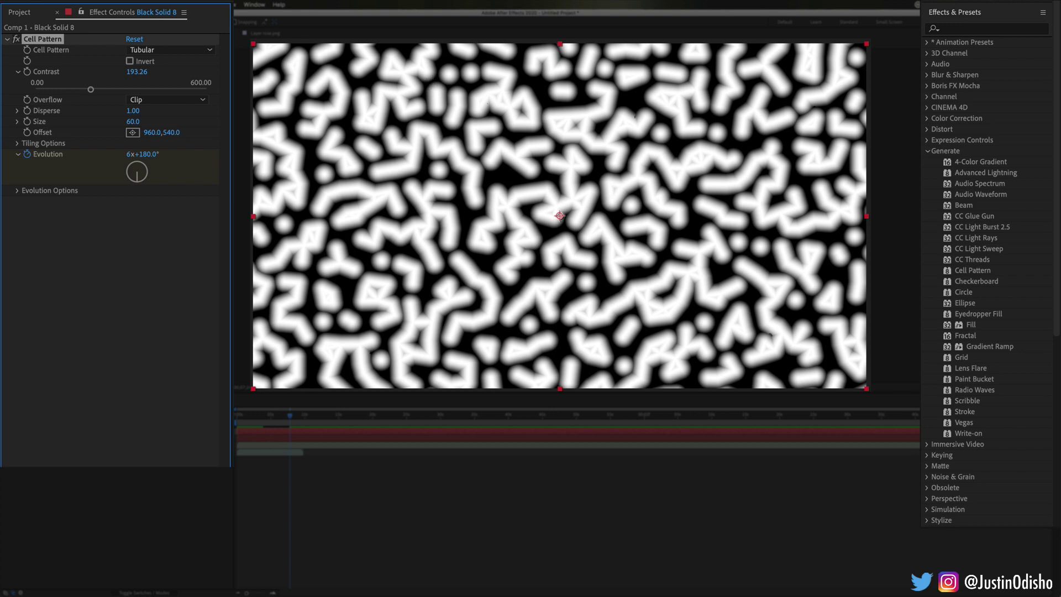
# Replace Cell Pattern with Checkerboard sized by Width & Height Sliders, using Width 370.2, Height 126.6 and the Add blending mode
pyautogui.press('Delete')
pyautogui.moveTo(992, 282); pyautogui.dragTo(525, 154)
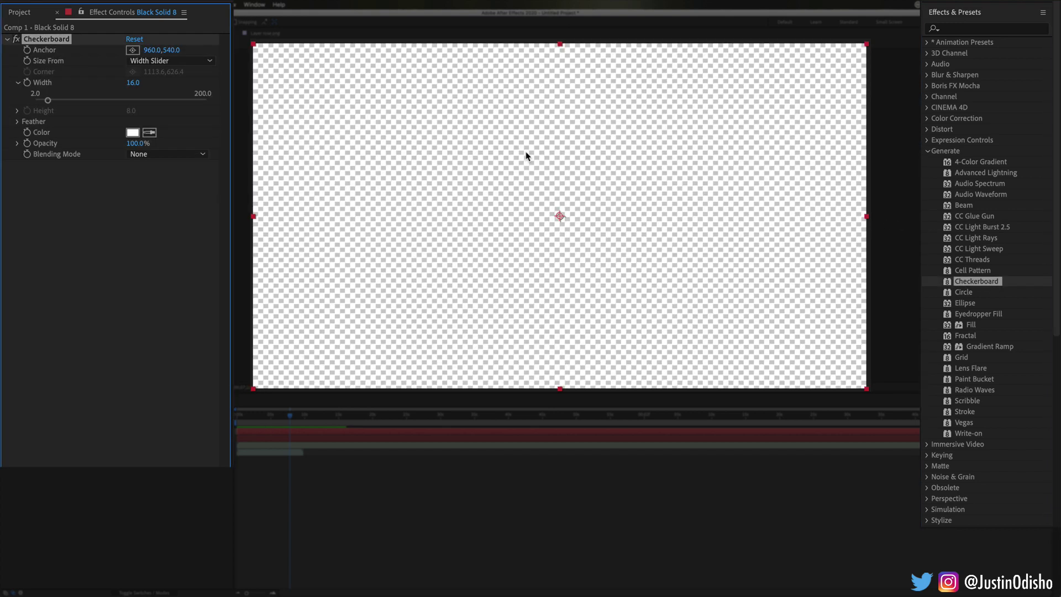
pyautogui.moveTo(98, 101); pyautogui.dragTo(101, 101)
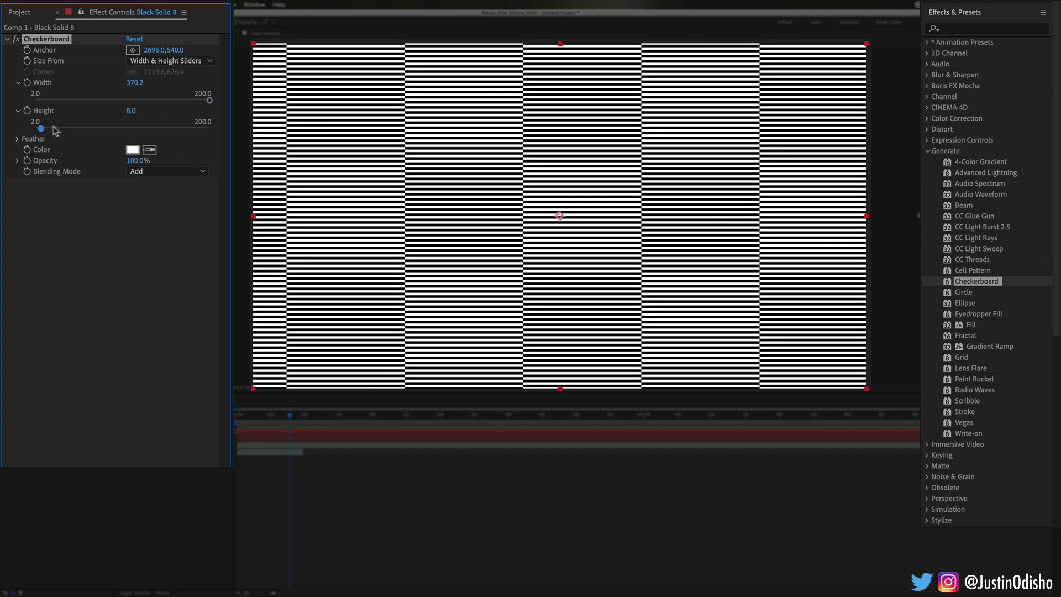
pyautogui.moveTo(41, 129); pyautogui.dragTo(143, 129)
pyautogui.click(164, 172)
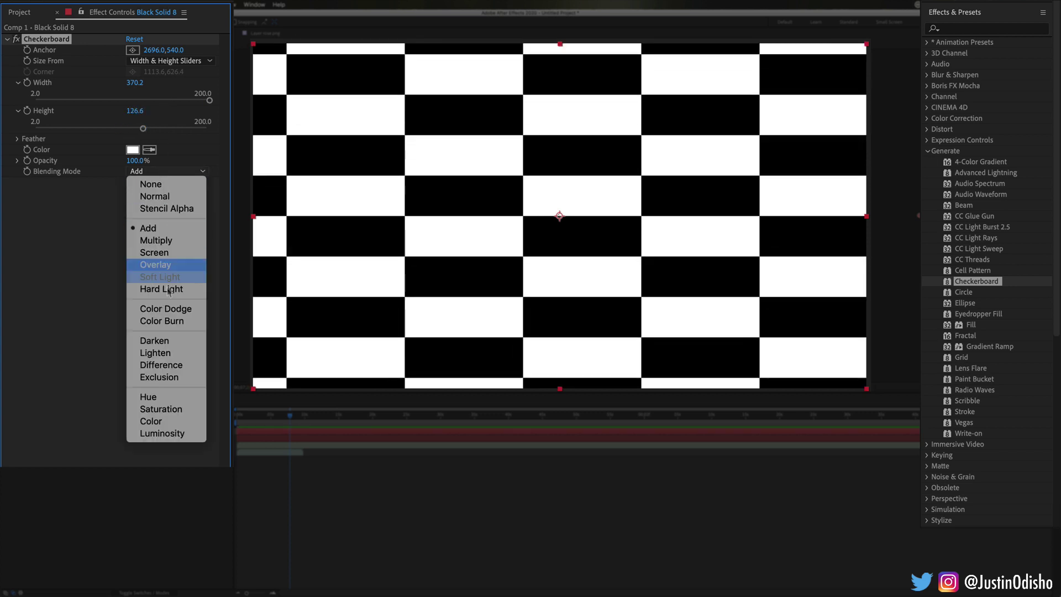
pyautogui.click(65, 222)
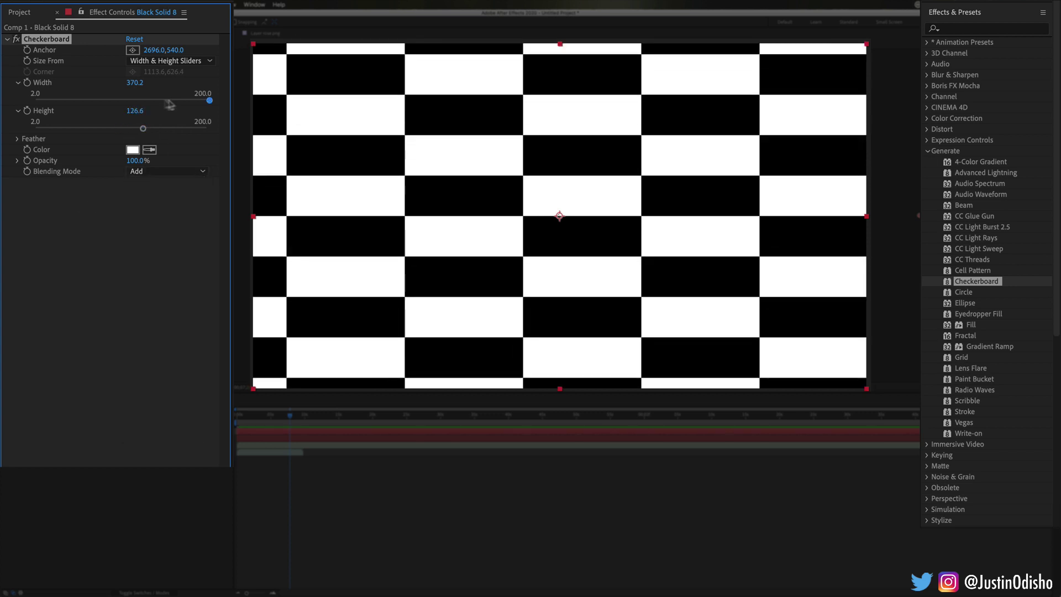
# Try checkerboard Widths of 125.8 and 29.4 before setting Width to 370.2 and Height to 182.9
pyautogui.moveTo(170, 104); pyautogui.dragTo(207, 101)
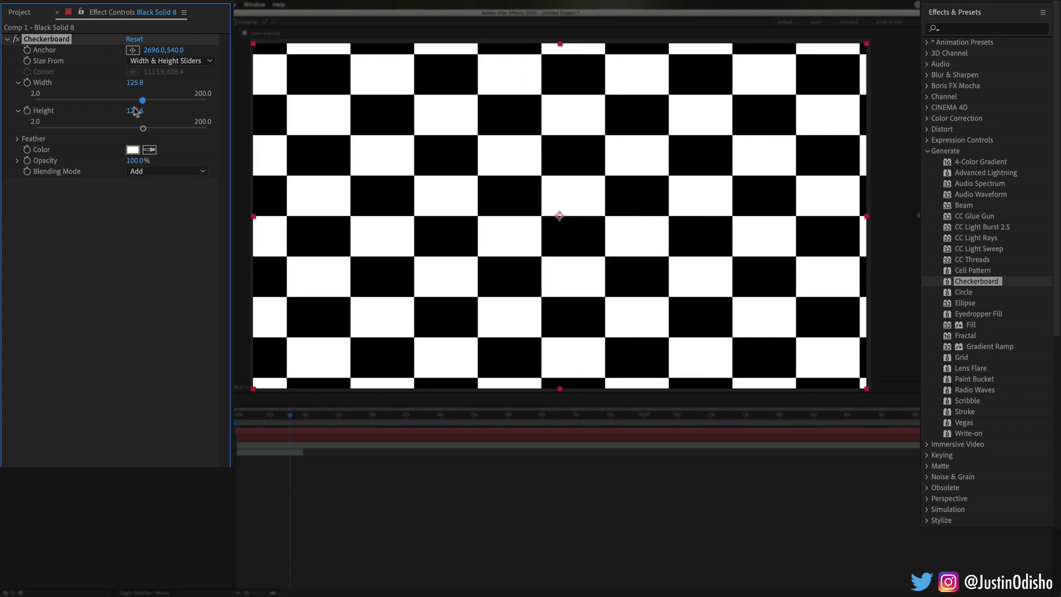
pyautogui.moveTo(142, 101); pyautogui.dragTo(78, 109)
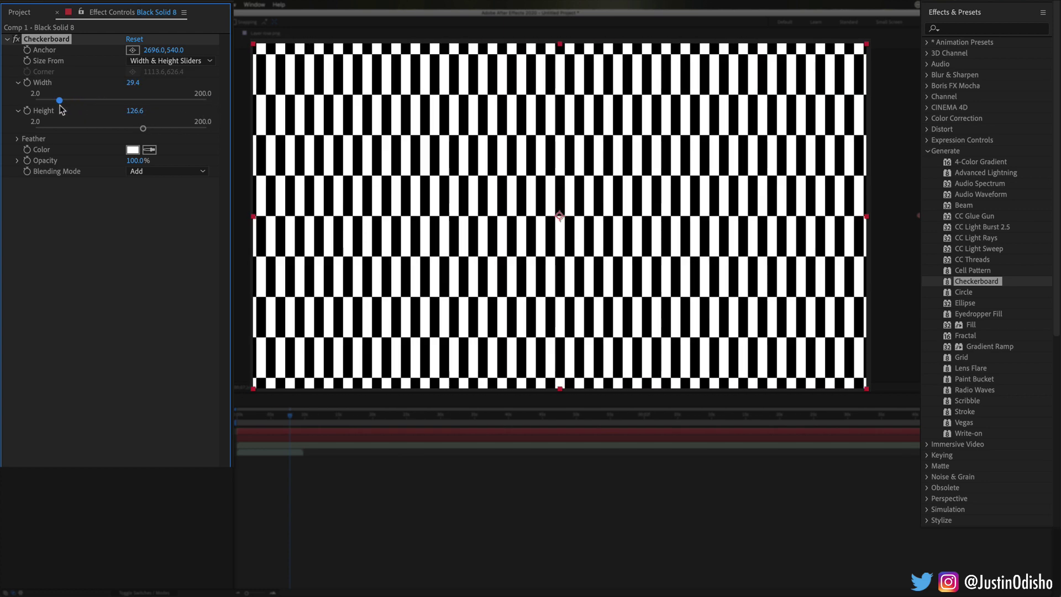
pyautogui.moveTo(74, 110); pyautogui.dragTo(210, 130)
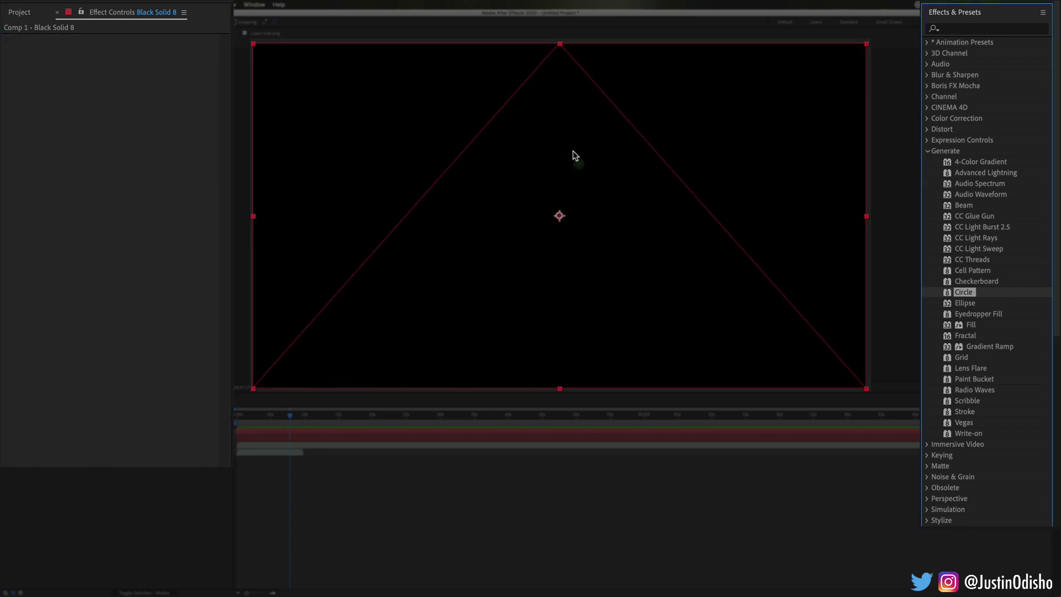
# Replace Checkerboard with Circle on the black solid, using Radius 143 and a black Color
pyautogui.moveTo(575, 155); pyautogui.dragTo(574, 155)
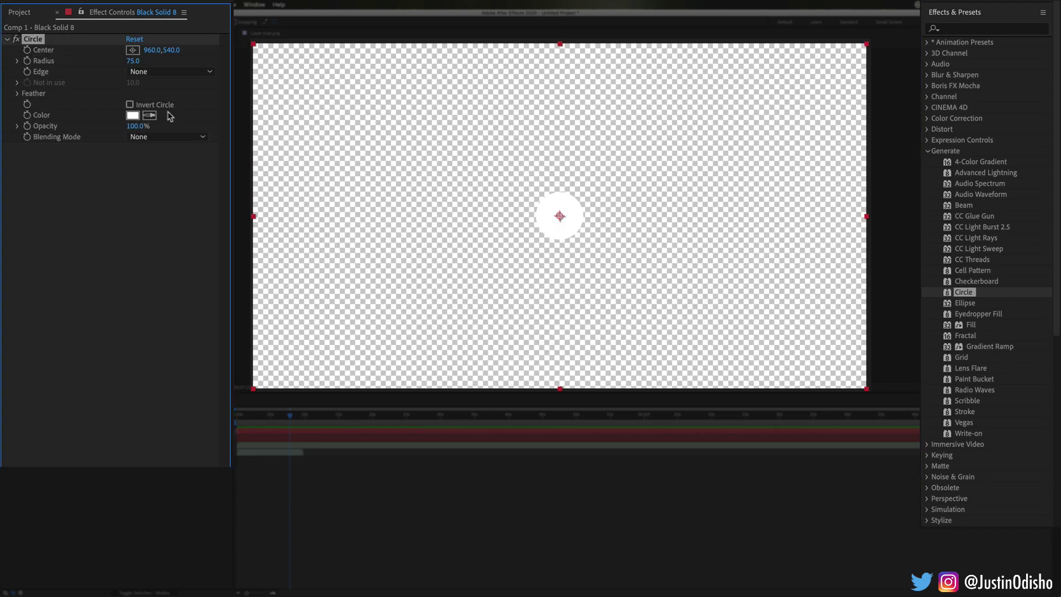
pyautogui.moveTo(134, 65); pyautogui.dragTo(195, 82)
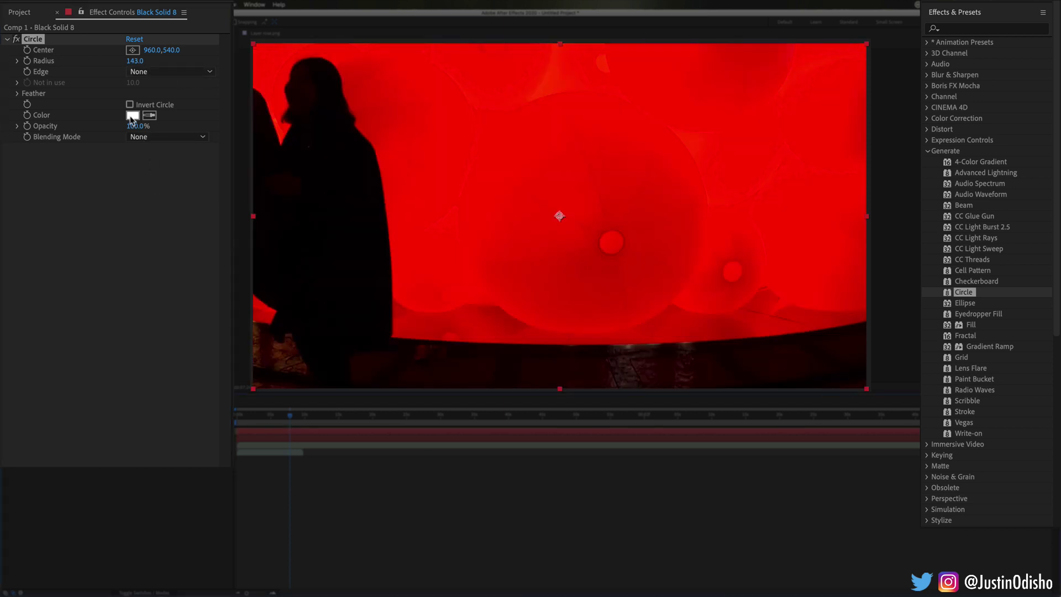
pyautogui.click(132, 115)
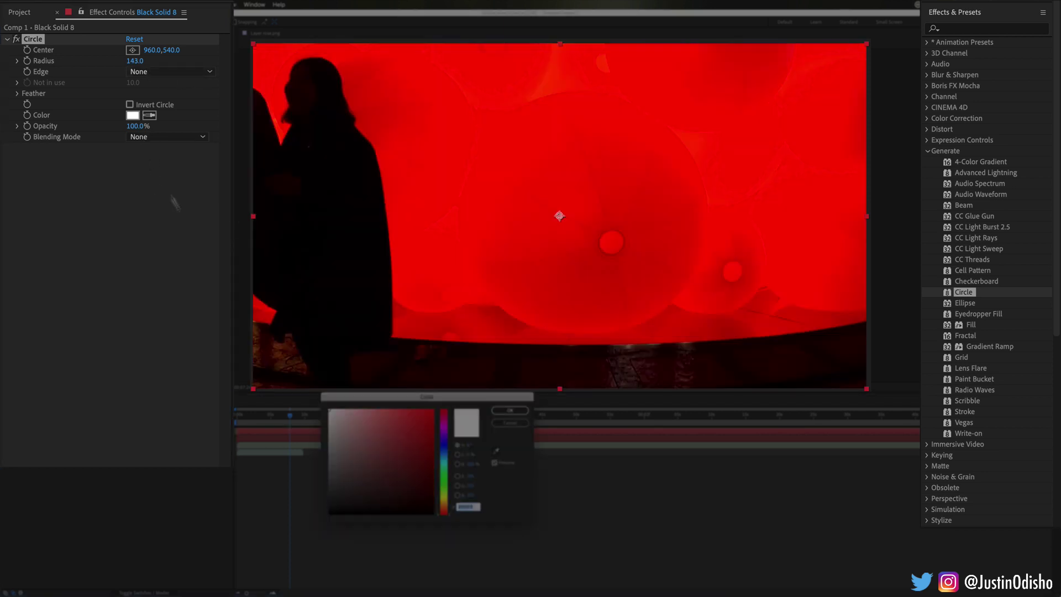
pyautogui.moveTo(401, 452); pyautogui.dragTo(410, 515)
pyautogui.click(510, 410)
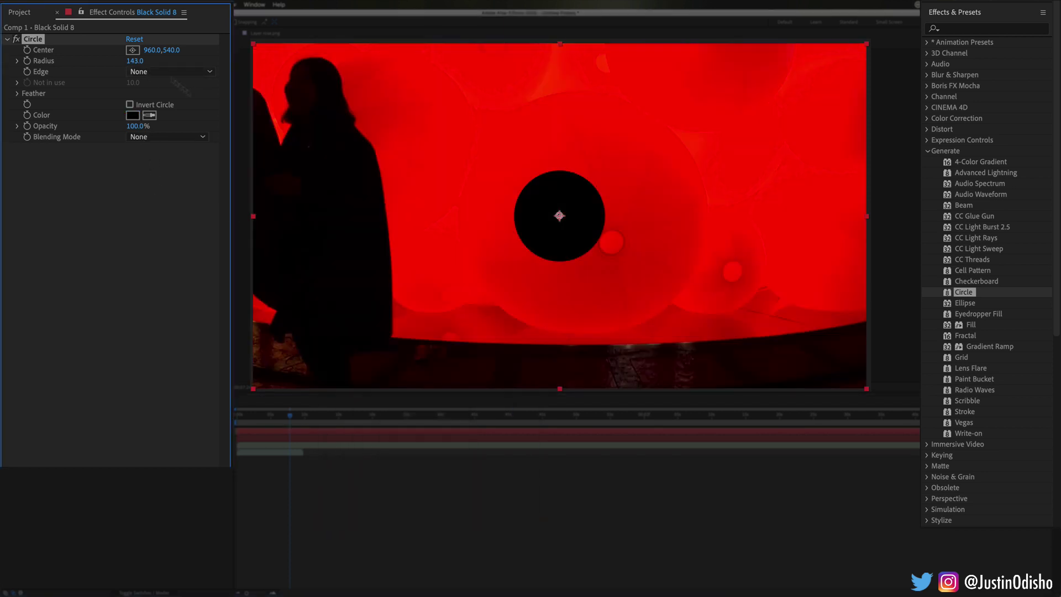
# Invert the circle and vary its Radius through 1010 and 404 down to 380
pyautogui.click(131, 104)
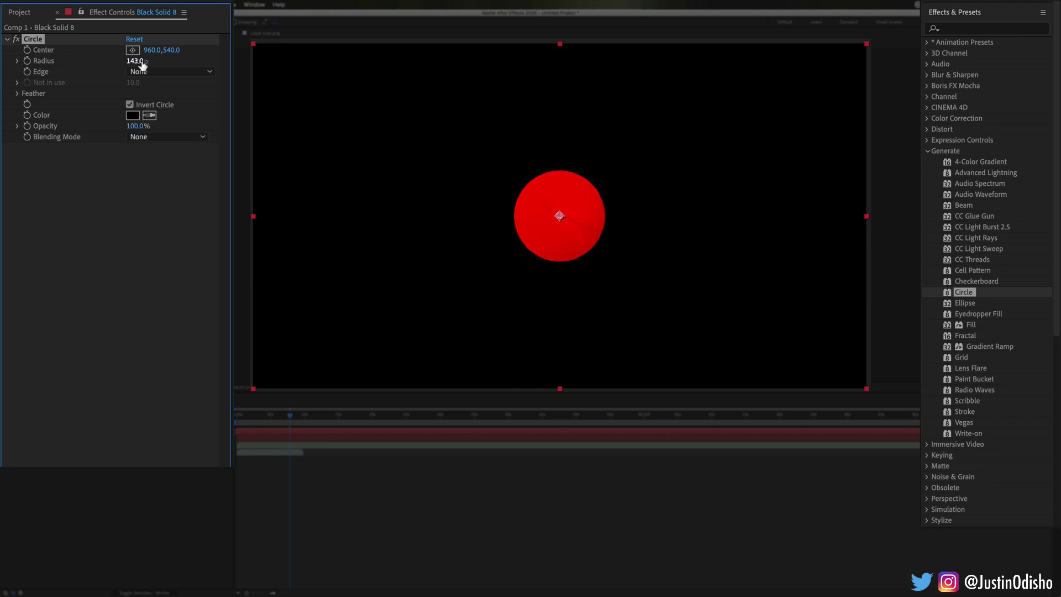
pyautogui.moveTo(134, 61); pyautogui.dragTo(265, 77)
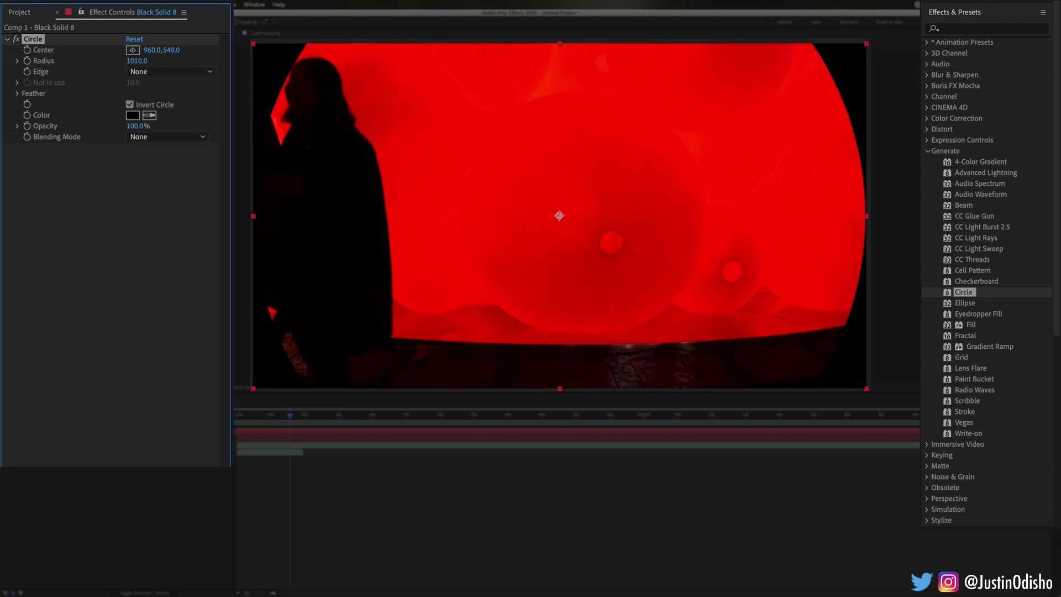
pyautogui.moveTo(614, 83); pyautogui.dragTo(280, 78)
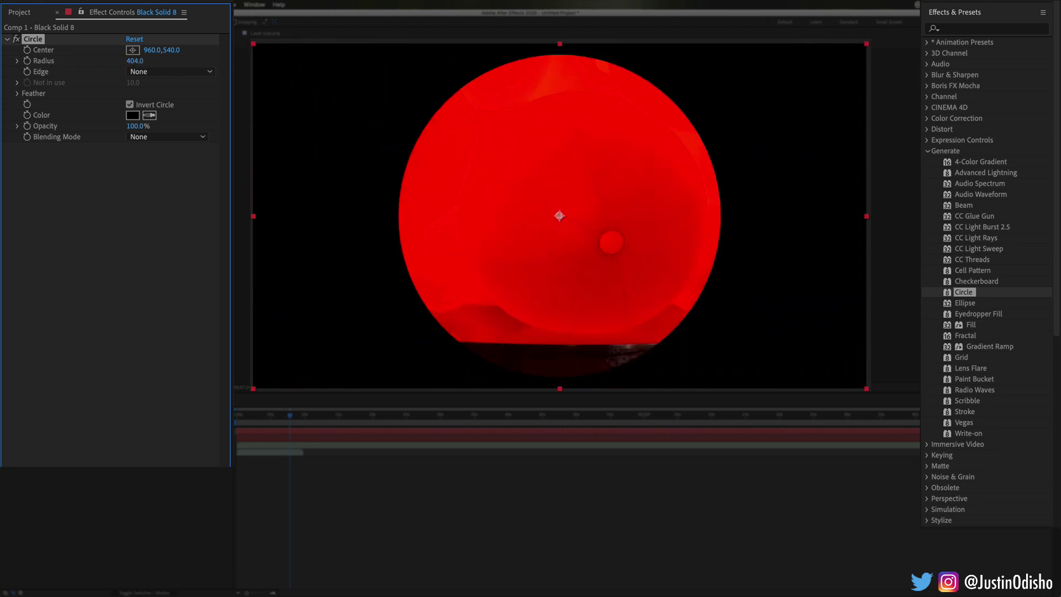
pyautogui.moveTo(210, 78)
pyautogui.mouseDown()
pyautogui.moveTo(188, 77)
pyautogui.moveTo(202, 78)
pyautogui.mouseUp()
# Move the inverted circle's Center around the frame, including to about 1329,334
pyautogui.moveTo(159, 51); pyautogui.dragTo(6, 98)
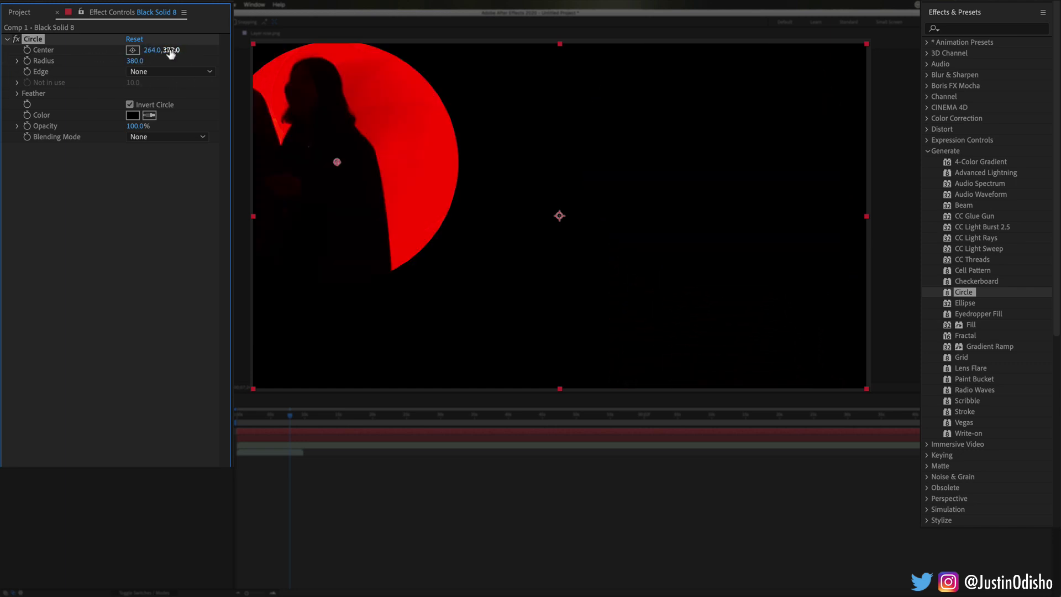
pyautogui.moveTo(171, 53); pyautogui.dragTo(221, 69)
pyautogui.moveTo(151, 50); pyautogui.dragTo(697, 62)
# Replace Circle with Ellipse, using Width 822, Height 810, Center 1079,540 and Softness 100%
pyautogui.press('Delete')
pyautogui.click(994, 304)
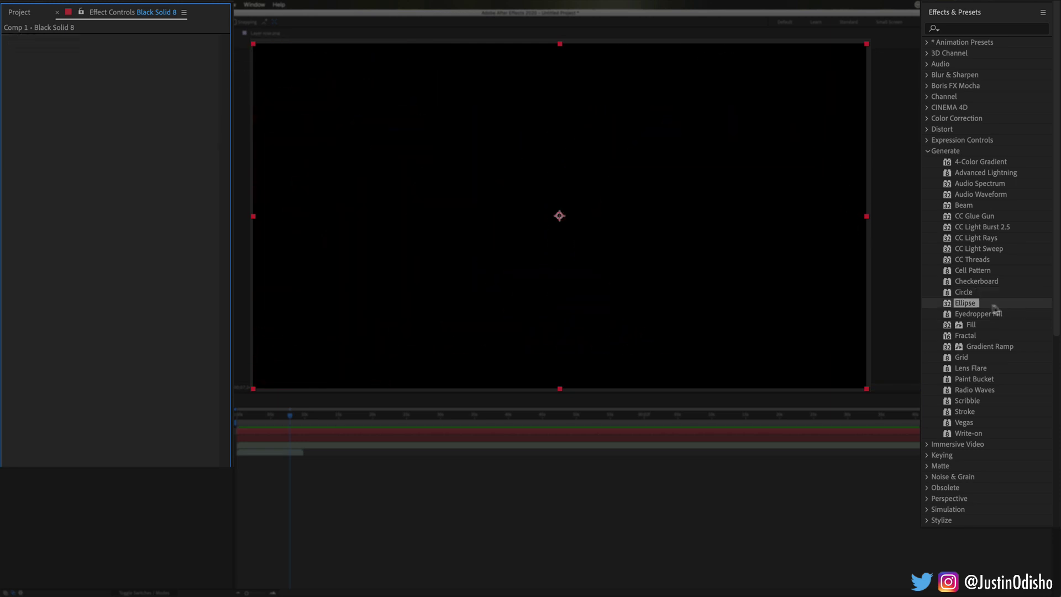
pyautogui.moveTo(964, 304); pyautogui.dragTo(659, 161)
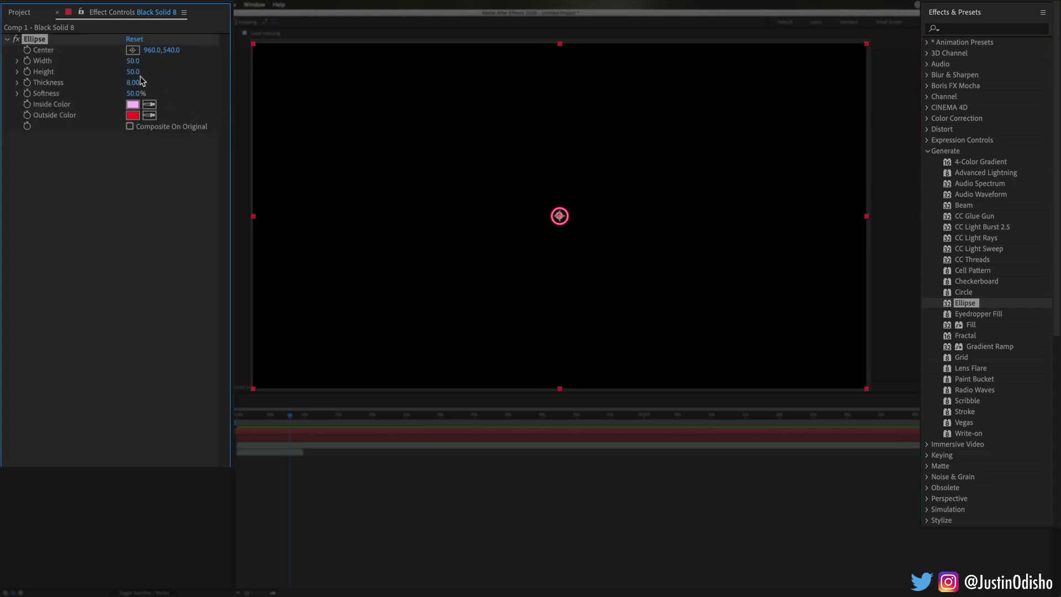
pyautogui.moveTo(136, 76); pyautogui.dragTo(259, 75)
pyautogui.moveTo(150, 49); pyautogui.dragTo(559, 61)
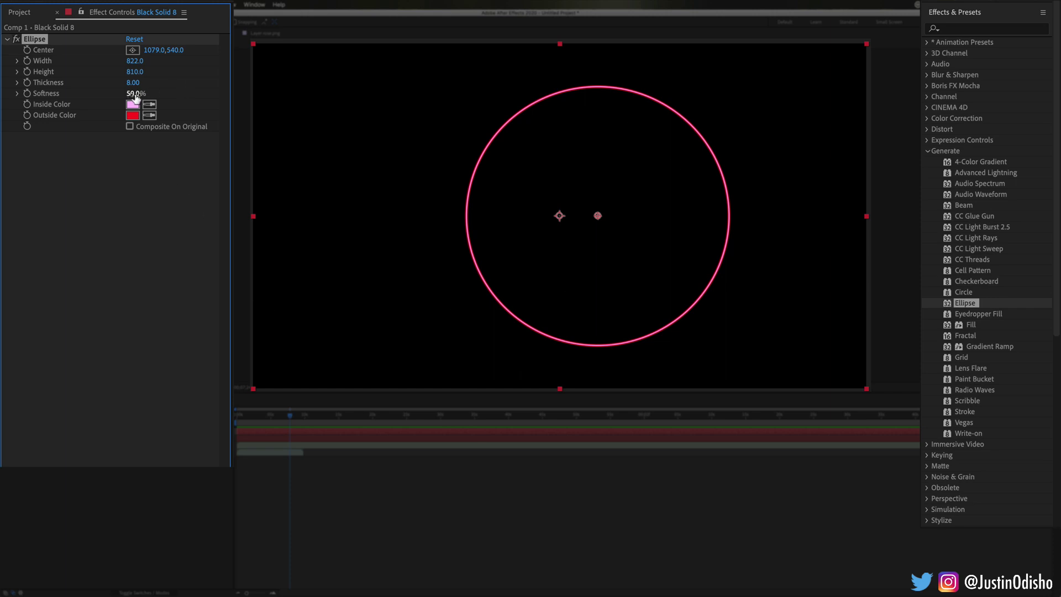
pyautogui.moveTo(133, 94); pyautogui.dragTo(232, 97)
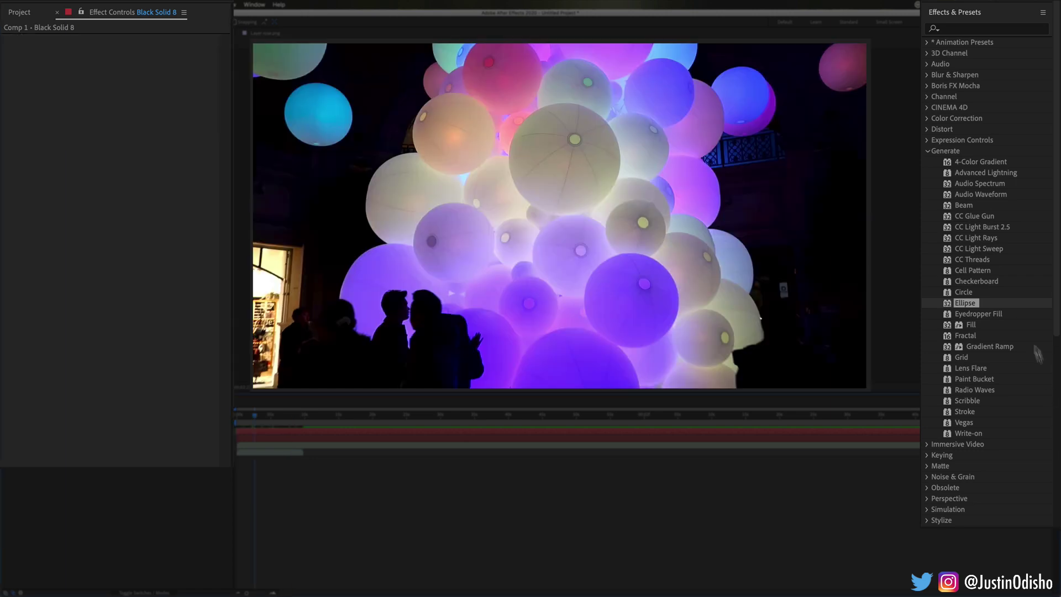
# Apply Eyedropper Fill to the MVI_0445.MP4 clip and play back the sampled color over time
pyautogui.click(981, 314)
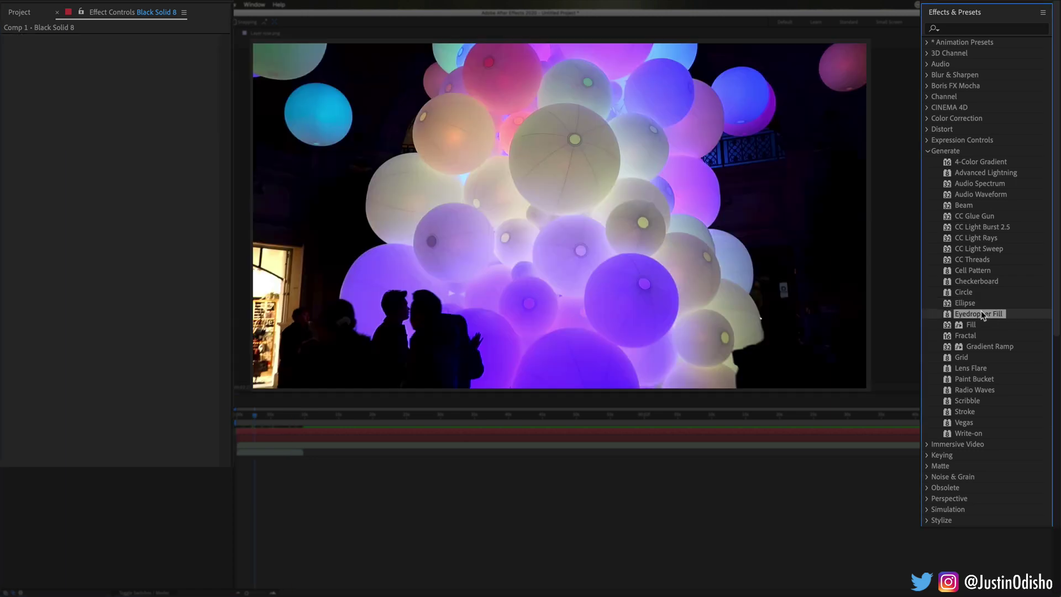
pyautogui.moveTo(994, 313); pyautogui.dragTo(589, 167)
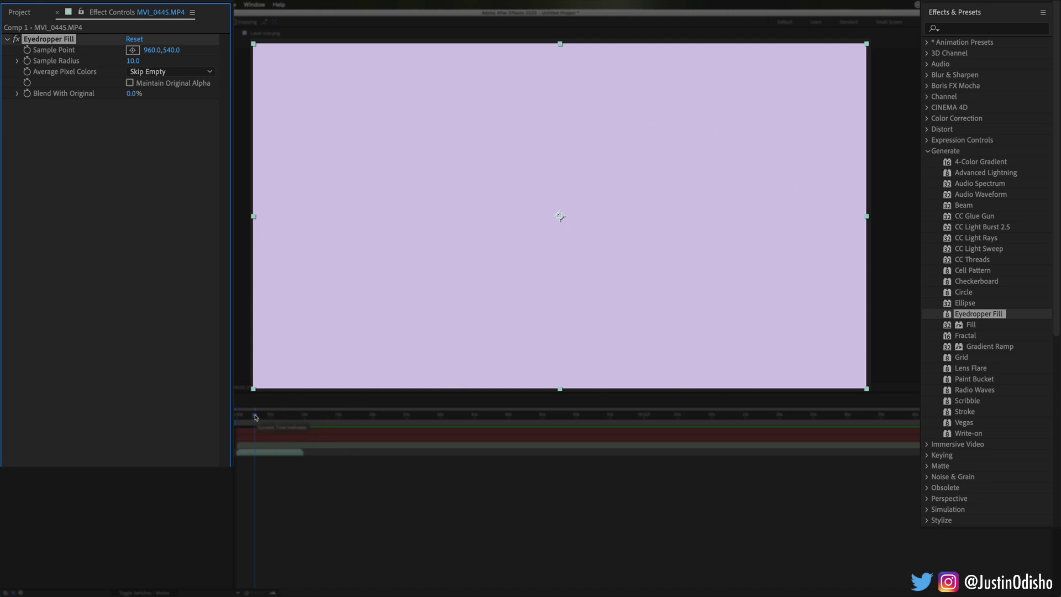
pyautogui.moveTo(256, 417)
pyautogui.mouseDown()
pyautogui.moveTo(308, 417)
pyautogui.moveTo(241, 418)
pyautogui.moveTo(294, 417)
pyautogui.moveTo(253, 417)
pyautogui.mouseUp()
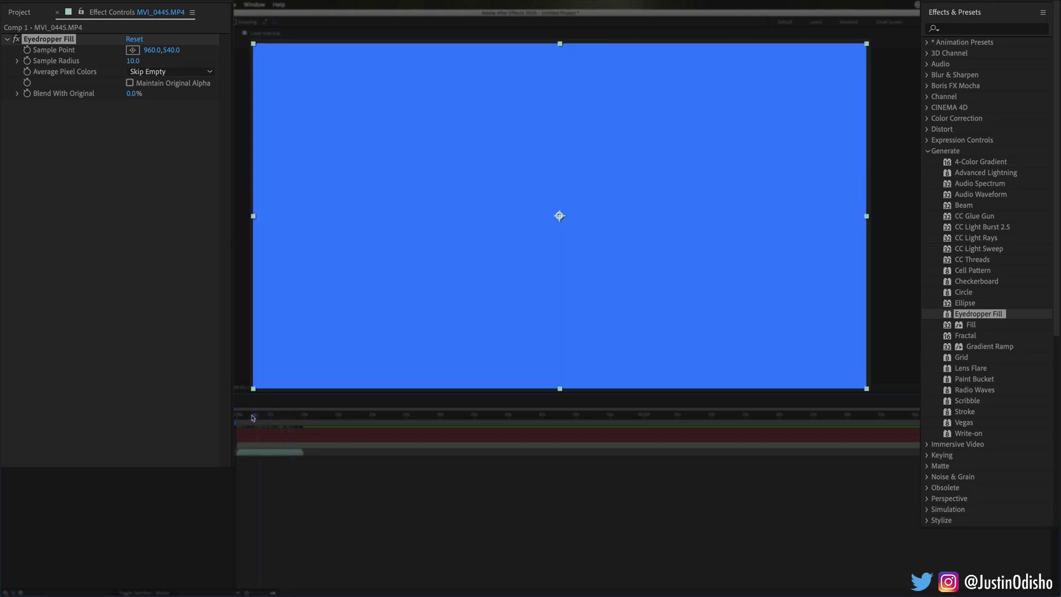
pyautogui.press('space')
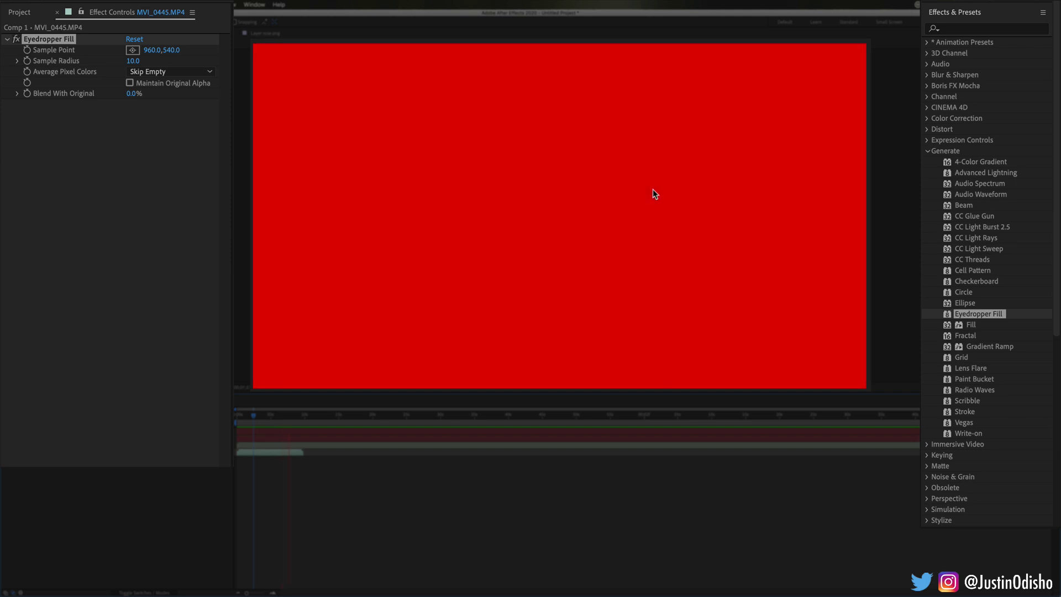
# Set Eyedropper Fill's Blend With Original to 39% and move its Sample Point across several balloons, ending at 332,764
pyautogui.press('space')
pyautogui.moveTo(130, 98); pyautogui.dragTo(155, 95)
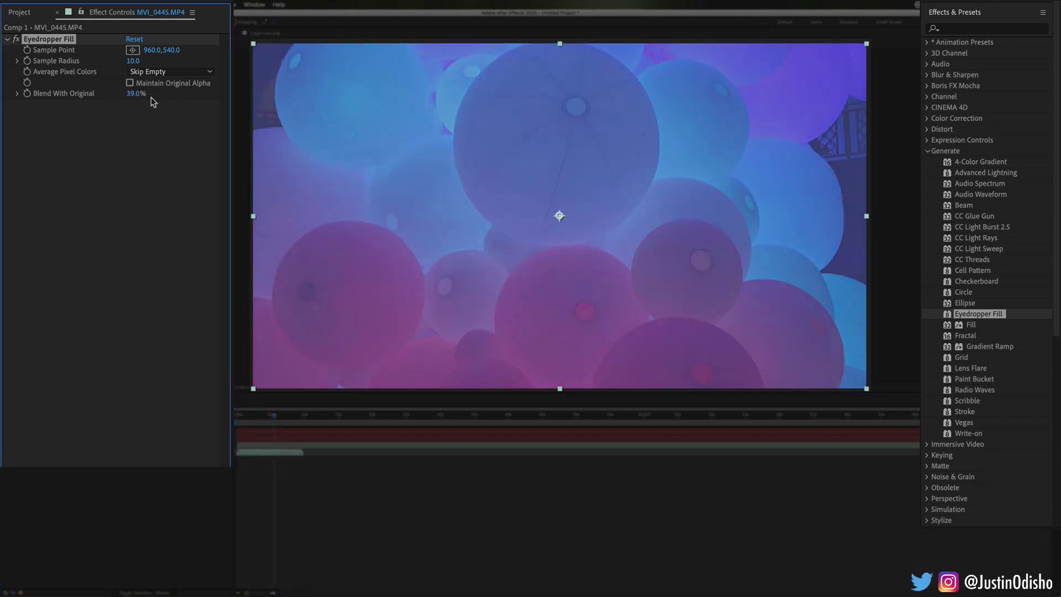
pyautogui.click(133, 50)
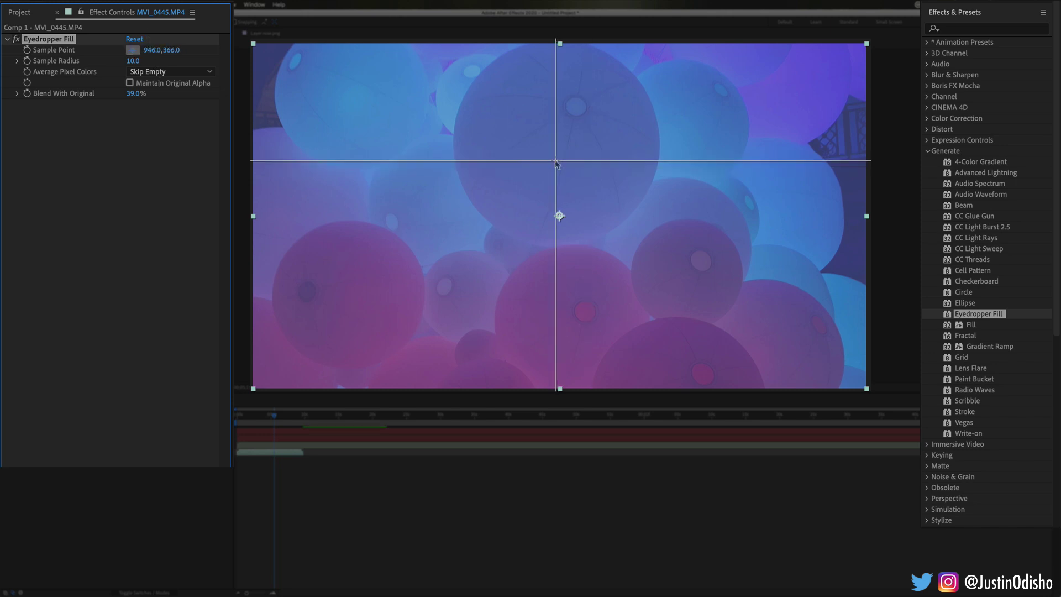
pyautogui.click(555, 160)
pyautogui.click(132, 50)
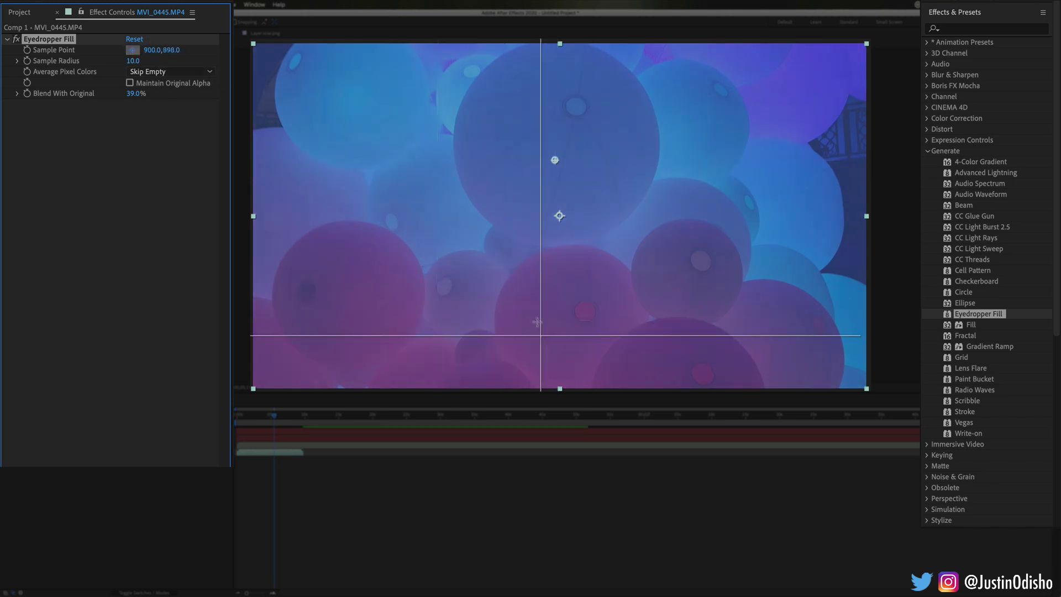
pyautogui.click(530, 305)
pyautogui.click(133, 50)
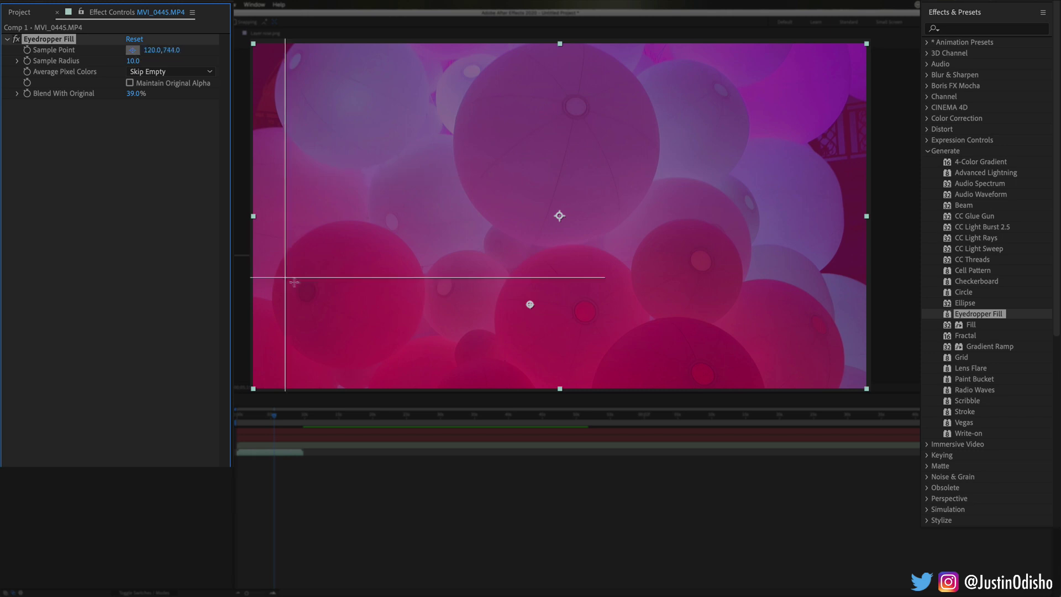
pyautogui.click(359, 287)
# Go to a slightly earlier frame and vary Eyedropper Fill's Blend With Original up to 100% and back down
pyautogui.moveTo(276, 412)
pyautogui.mouseDown()
pyautogui.moveTo(294, 418)
pyautogui.moveTo(256, 418)
pyautogui.moveTo(270, 418)
pyautogui.mouseUp()
pyautogui.moveTo(133, 94); pyautogui.dragTo(219, 106)
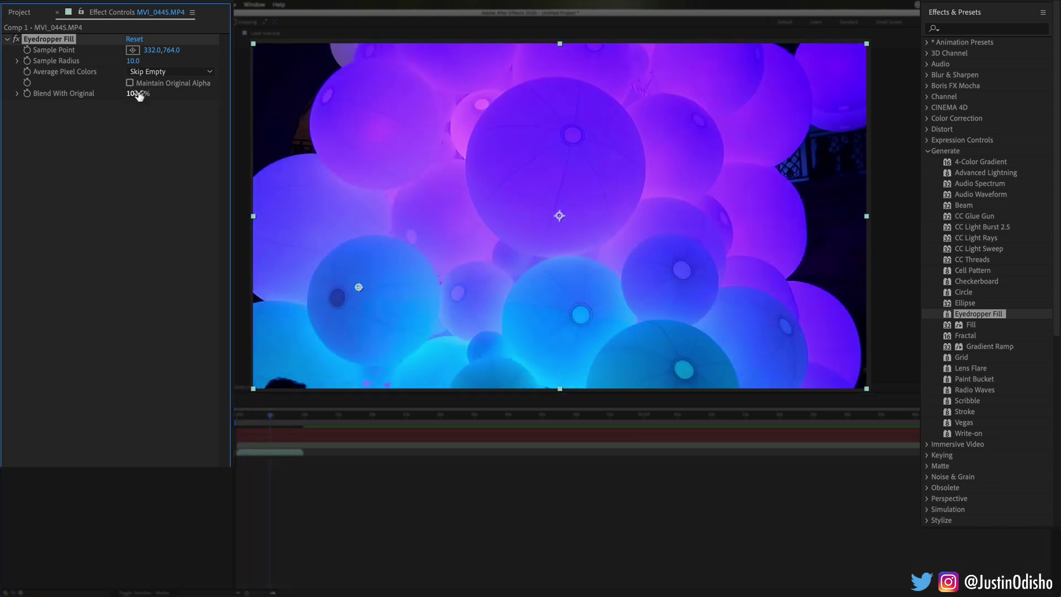
pyautogui.moveTo(133, 94); pyautogui.dragTo(82, 94)
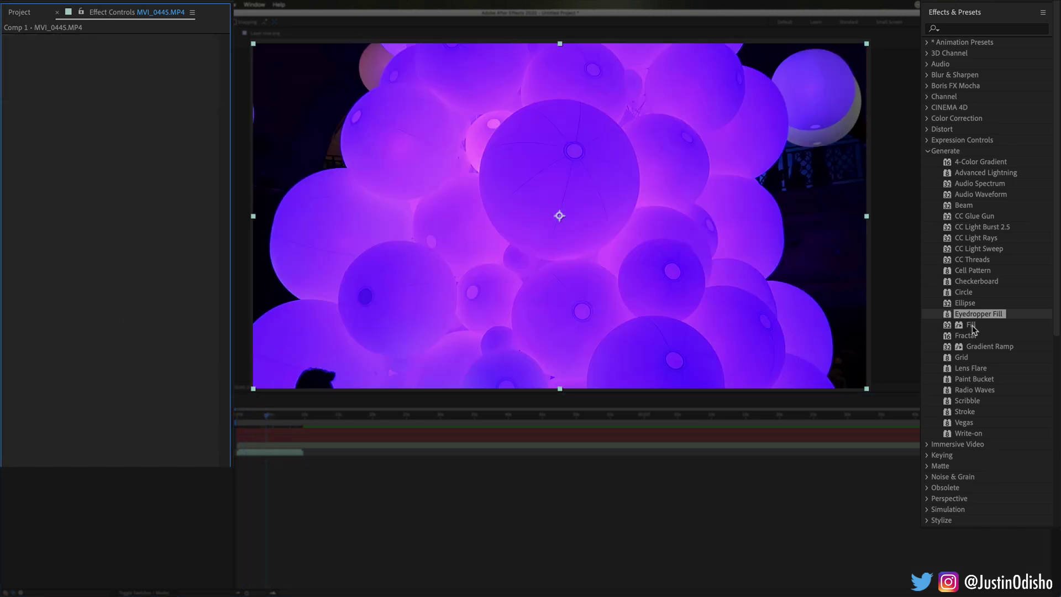
# Replace Eyedropper Fill with the Fill effect on the MVI_0445.MP4 clip and set its Color to bright green
pyautogui.moveTo(971, 326); pyautogui.dragTo(461, 157)
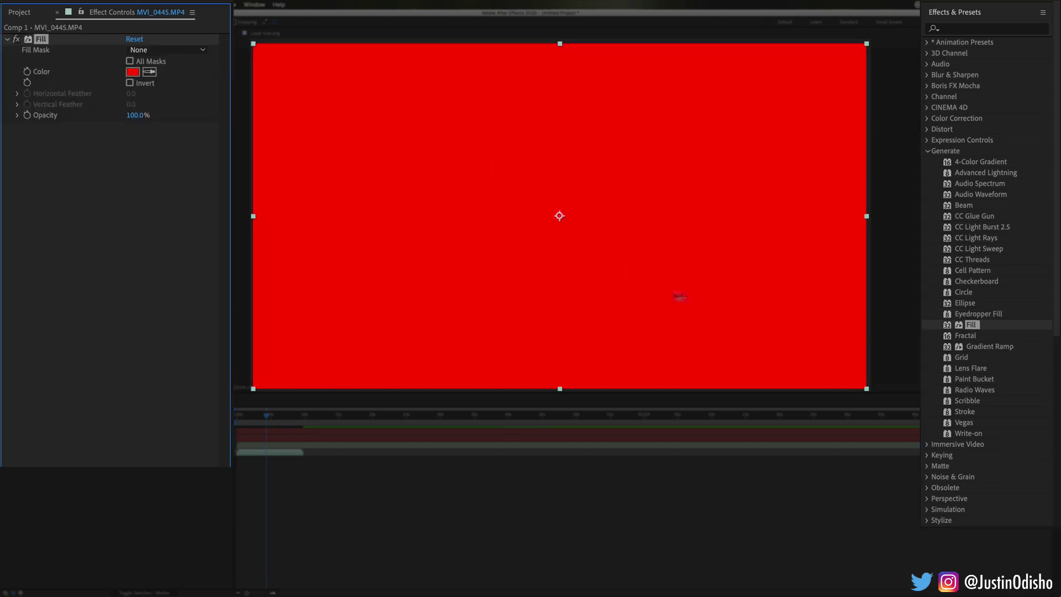
pyautogui.click(132, 72)
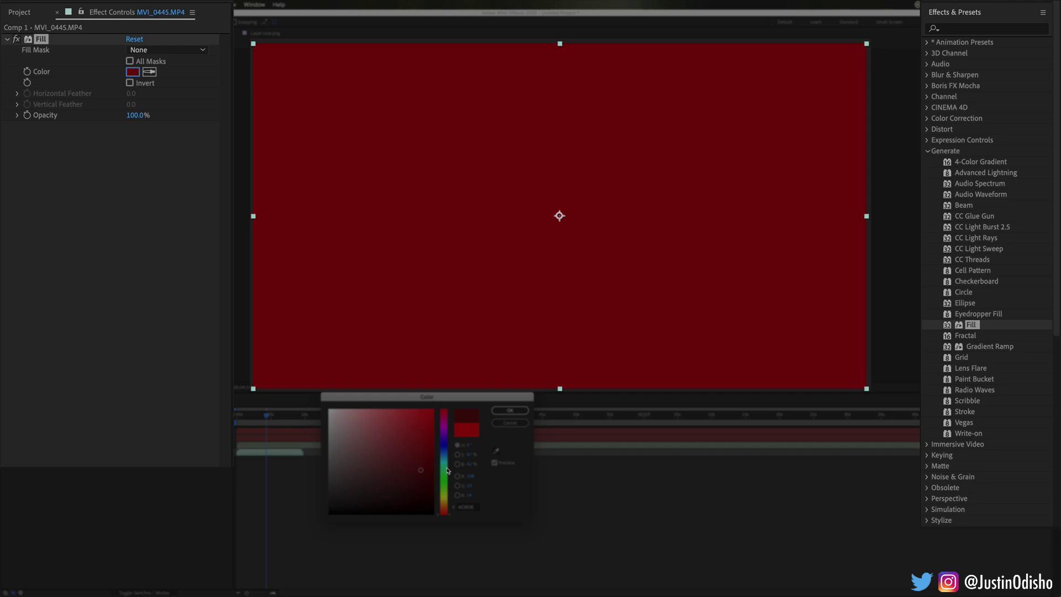
pyautogui.moveTo(449, 470); pyautogui.dragTo(434, 410)
pyautogui.click(517, 411)
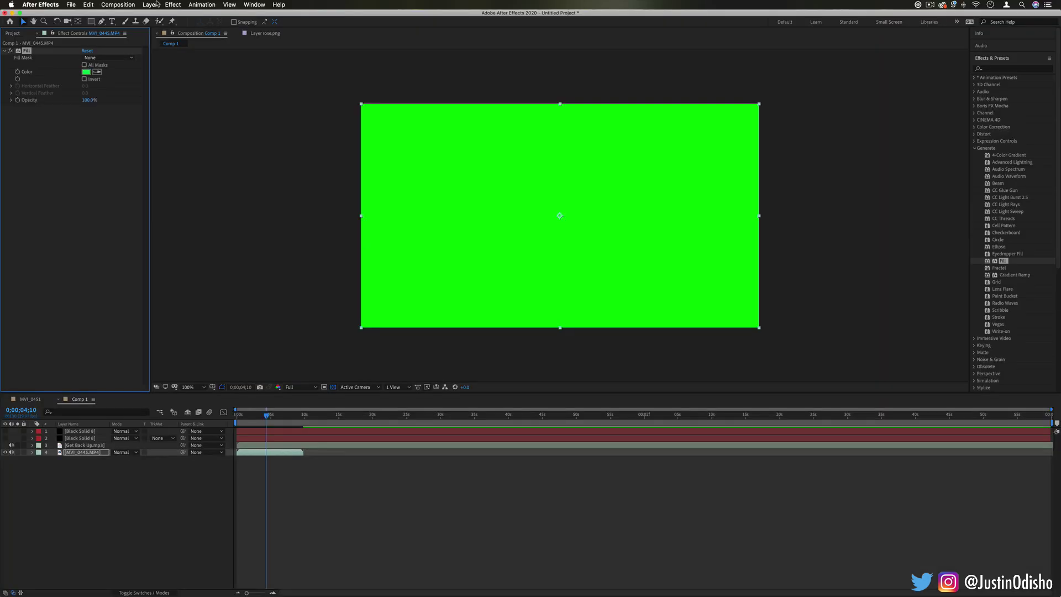
# Create a 1920 x 1080 px magenta solid layer above the video clip and select it in the layer stack
pyautogui.click(152, 4)
pyautogui.moveTo(221, 15)
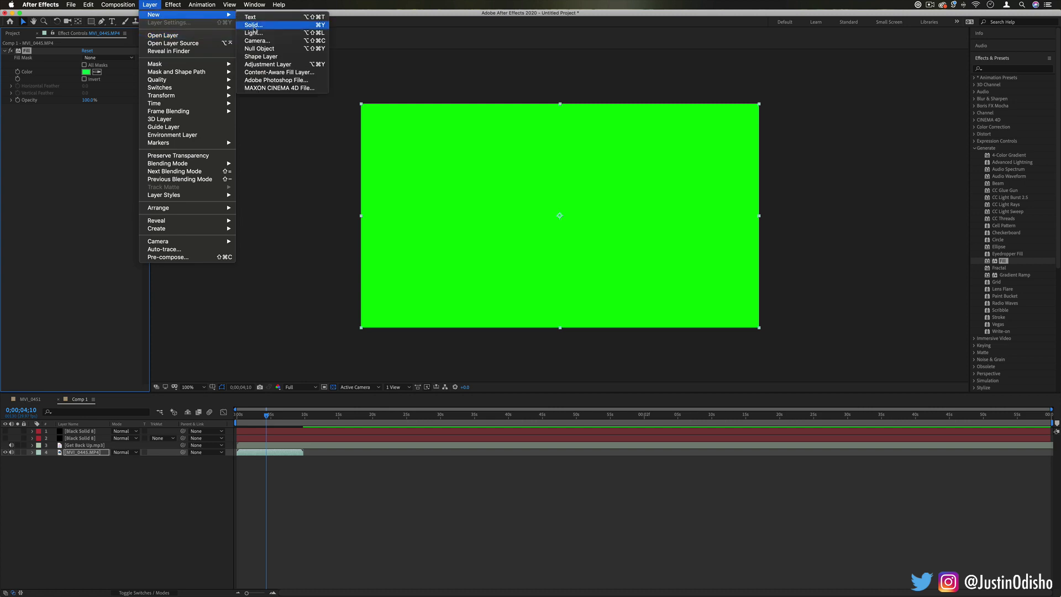
pyautogui.click(254, 25)
pyautogui.click(440, 323)
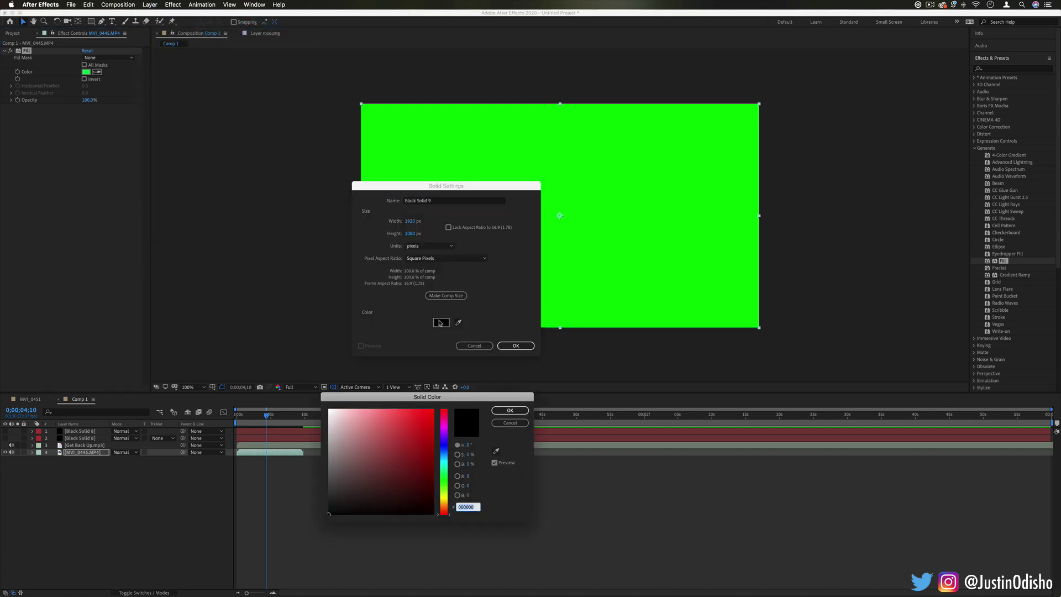
pyautogui.moveTo(412, 463); pyautogui.dragTo(449, 419)
pyautogui.moveTo(445, 473); pyautogui.dragTo(446, 426)
pyautogui.click(504, 411)
pyautogui.click(515, 345)
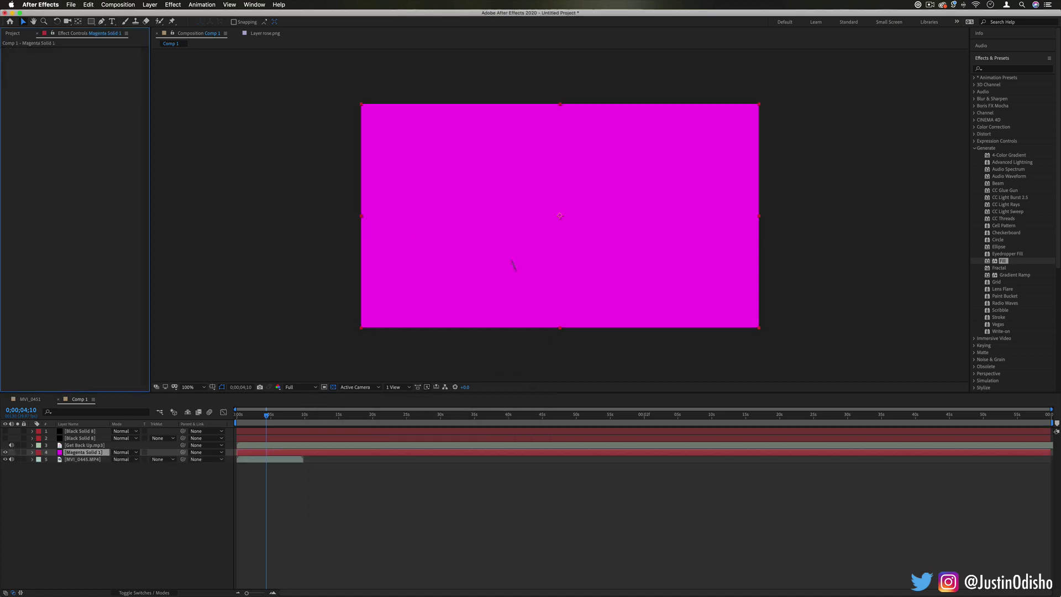
pyautogui.click(85, 454)
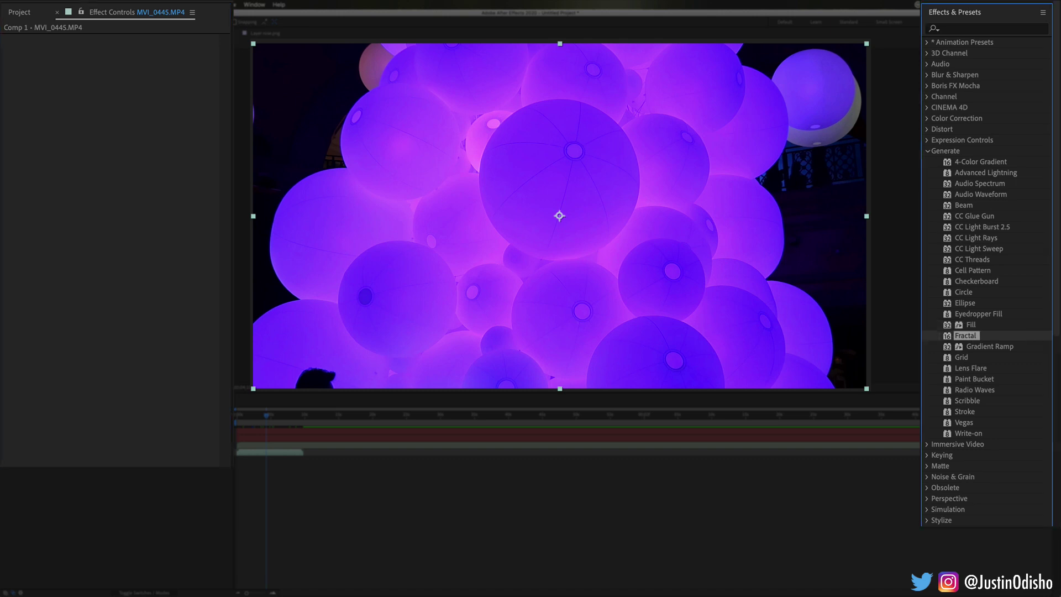
# Apply the Fractal effect to the MVI_0445.MP4 clip and set its Equation to z = z^3 + c
pyautogui.moveTo(965, 335); pyautogui.dragTo(519, 221)
pyautogui.scroll(-1, 478, 239)
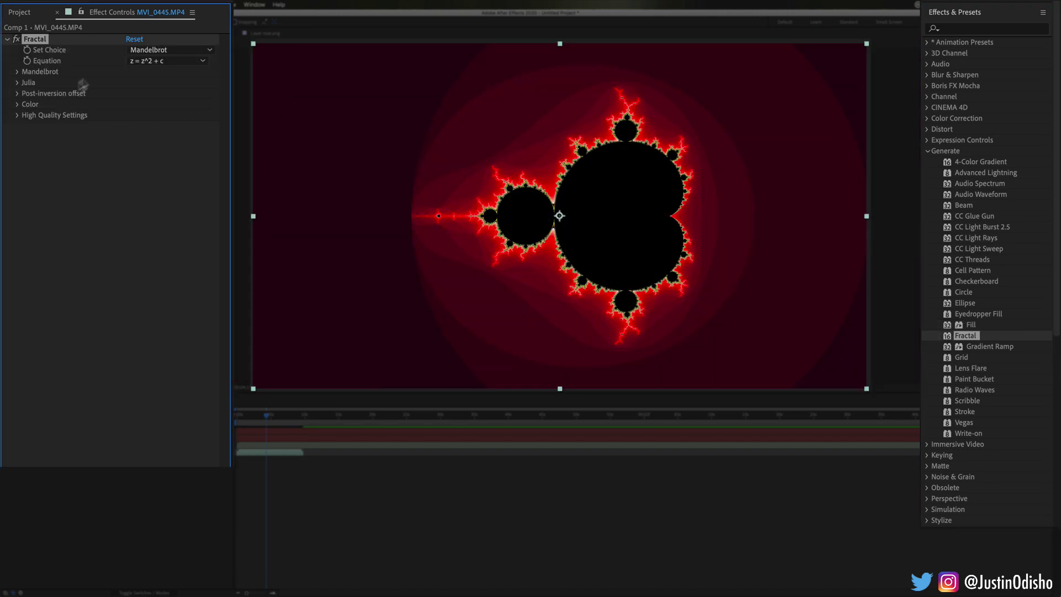
pyautogui.click(145, 61)
pyautogui.click(155, 88)
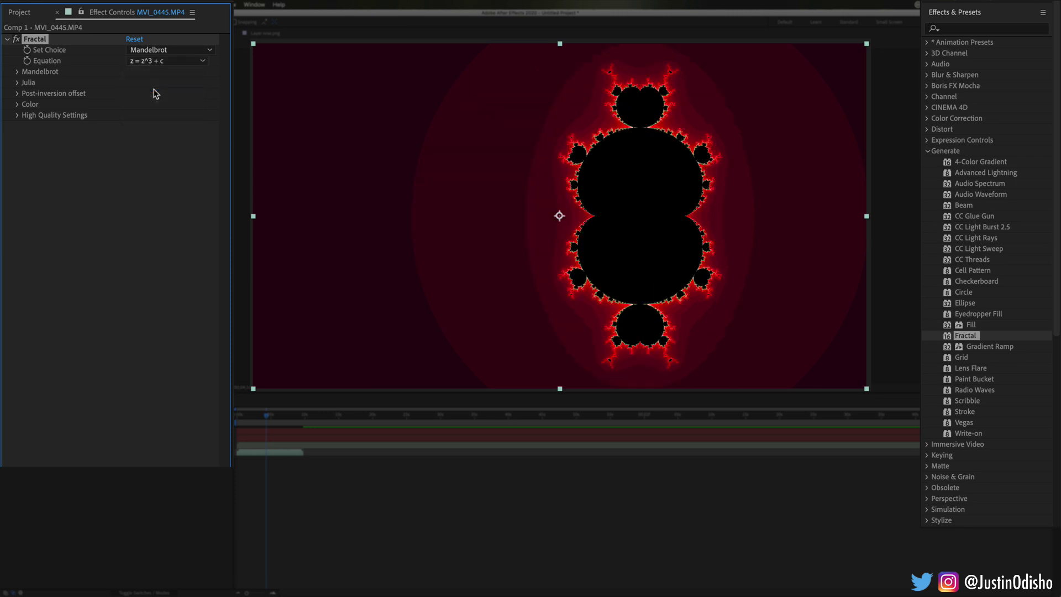
# Vary the Fractal's Mandelbrot X (Real) value and adjust its Magnification to 2.0
pyautogui.click(17, 72)
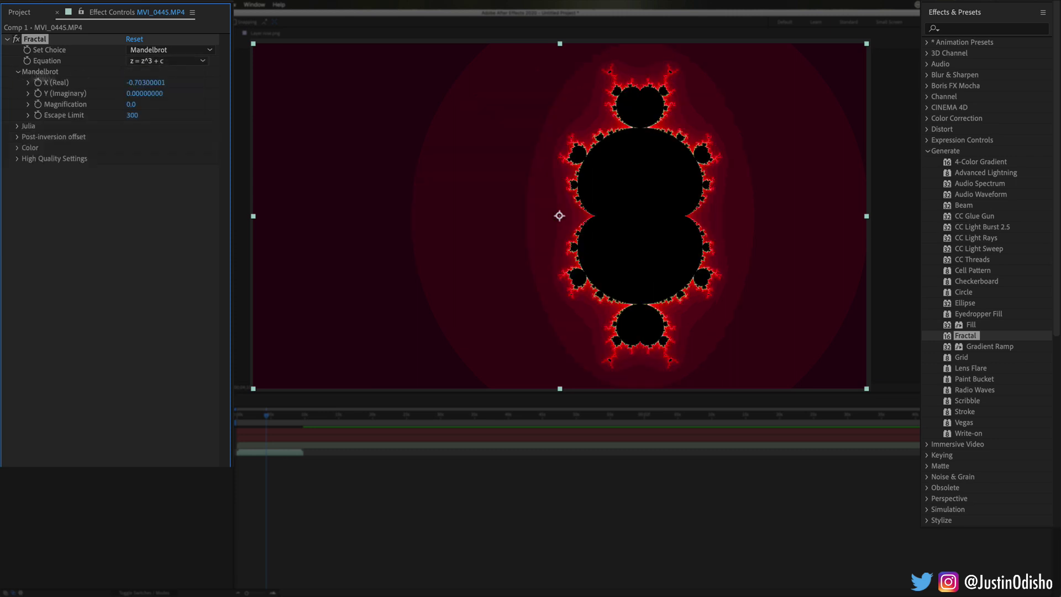
pyautogui.moveTo(140, 87); pyautogui.dragTo(218, 90)
pyautogui.moveTo(130, 105)
pyautogui.mouseDown()
pyautogui.moveTo(159, 104)
pyautogui.moveTo(126, 104)
pyautogui.moveTo(135, 105)
pyautogui.mouseUp()
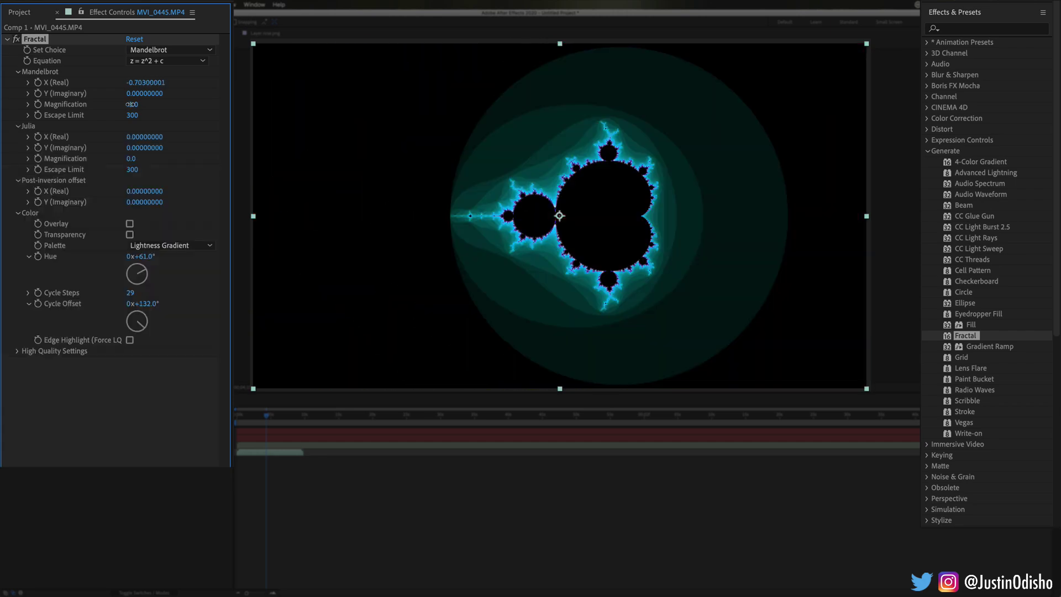
pyautogui.moveTo(135, 105); pyautogui.dragTo(132, 104)
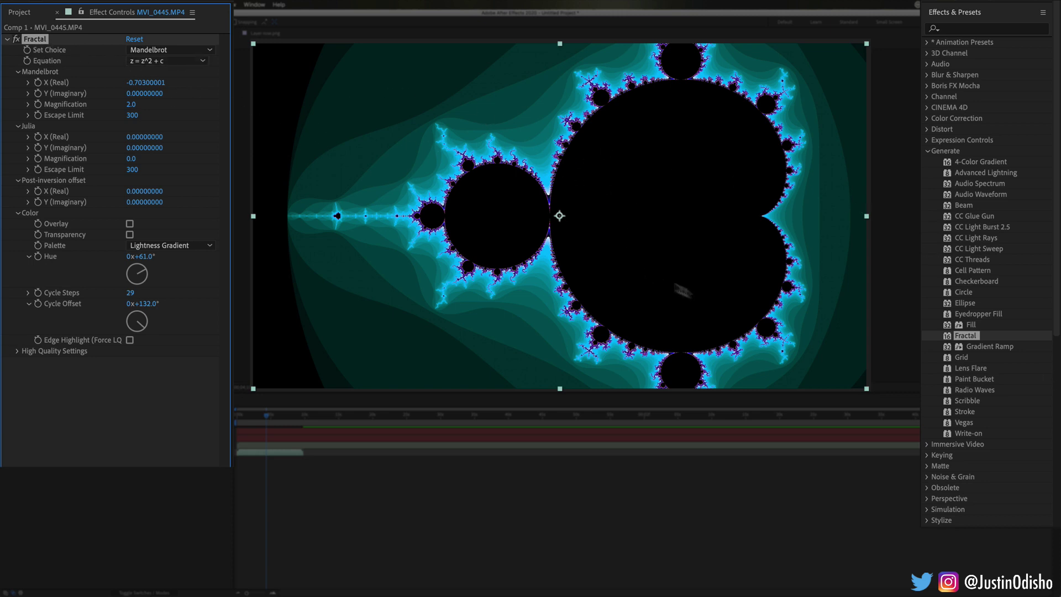
# Replace Fractal with the Gradient Ramp effect on the MVI_0445.MP4 clip
pyautogui.press('Delete')
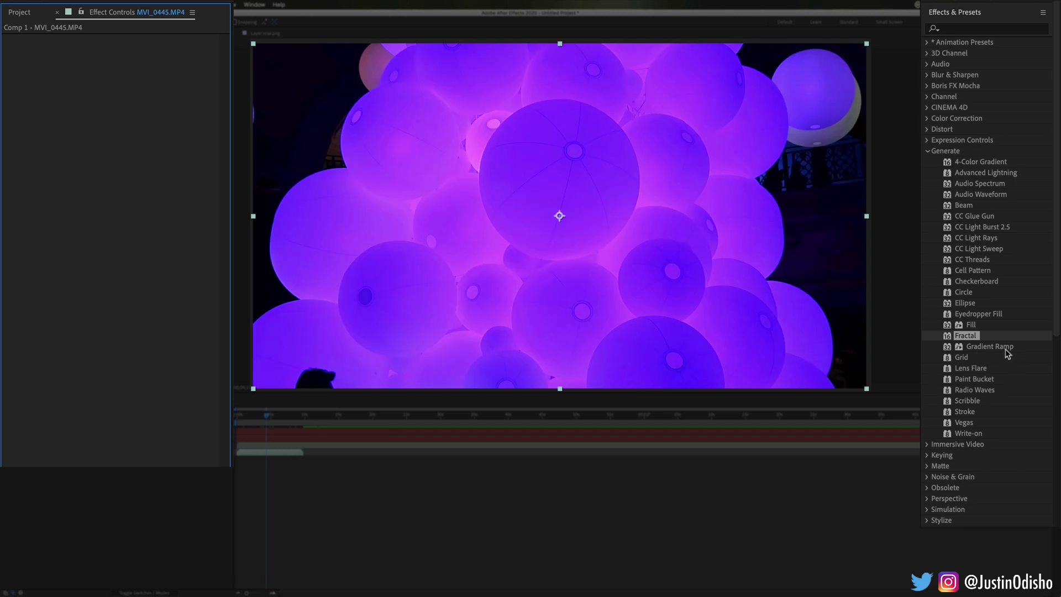
pyautogui.click(1013, 347)
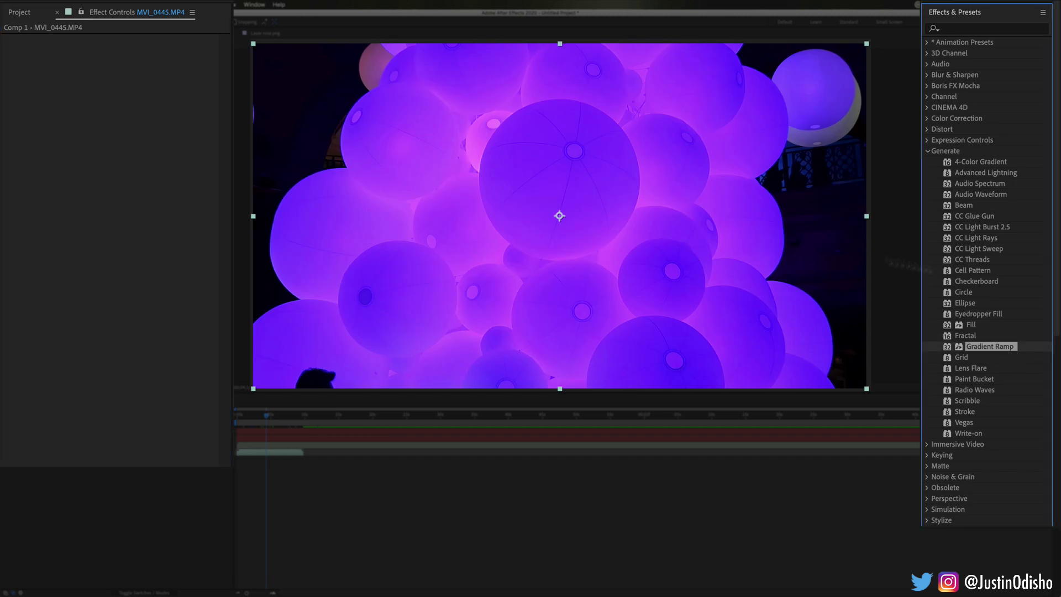
pyautogui.moveTo(990, 346); pyautogui.dragTo(635, 201)
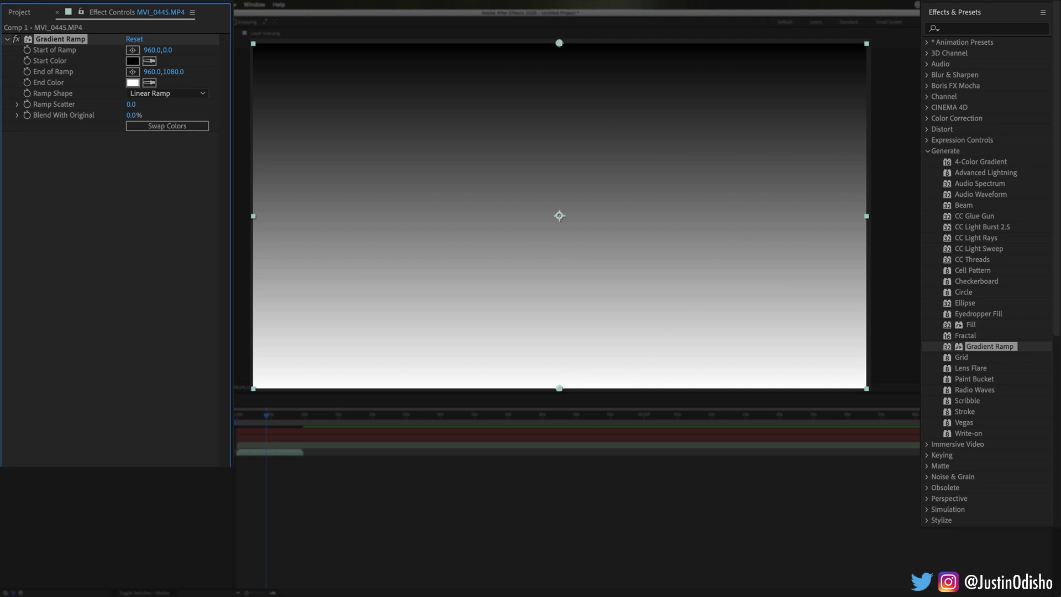
# Turn the gradient horizontal by placing Start of Ramp at about 14,518 and End of Ramp at about 1906,590
pyautogui.moveTo(136, 50); pyautogui.dragTo(2, 70)
pyautogui.moveTo(170, 73); pyautogui.dragTo(3, 51)
pyautogui.moveTo(476, 43); pyautogui.dragTo(257, 209)
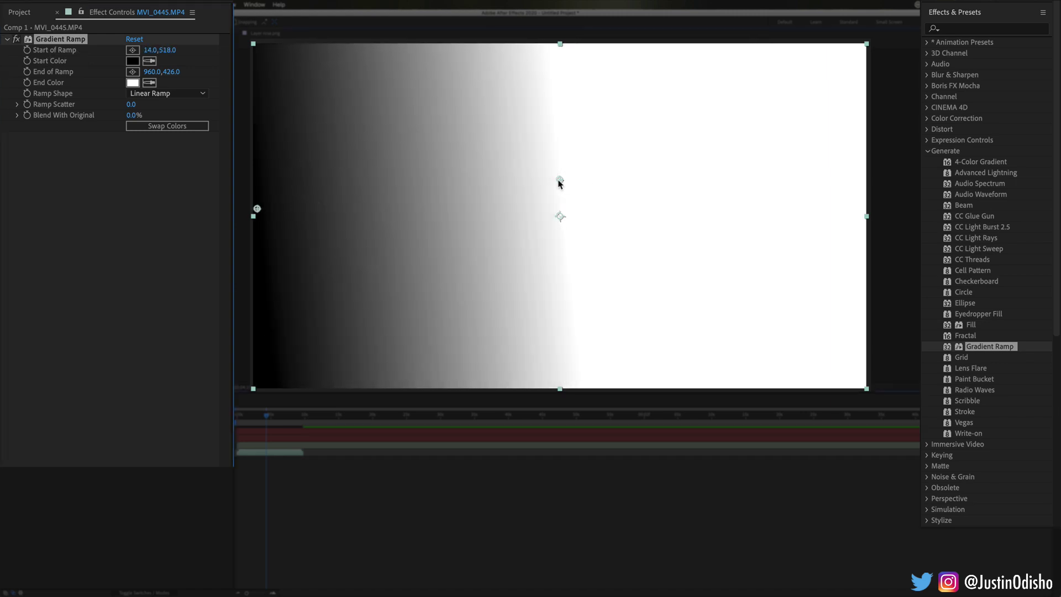
pyautogui.moveTo(560, 180); pyautogui.dragTo(862, 232)
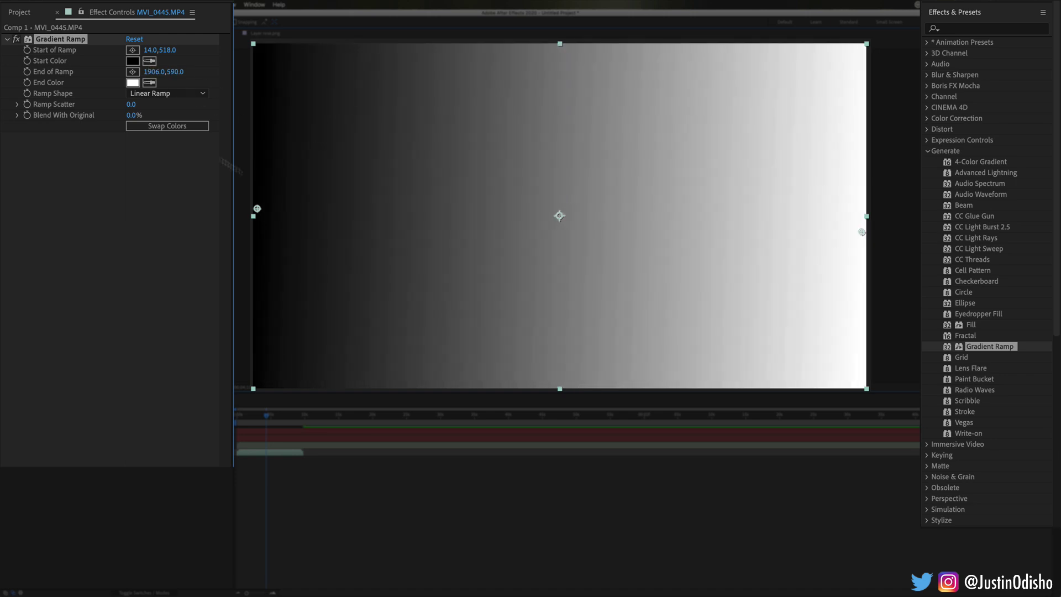
# Change the Gradient Ramp's Ramp Shape and reposition its start point toward the middle of the frame
pyautogui.click(200, 95)
pyautogui.click(186, 119)
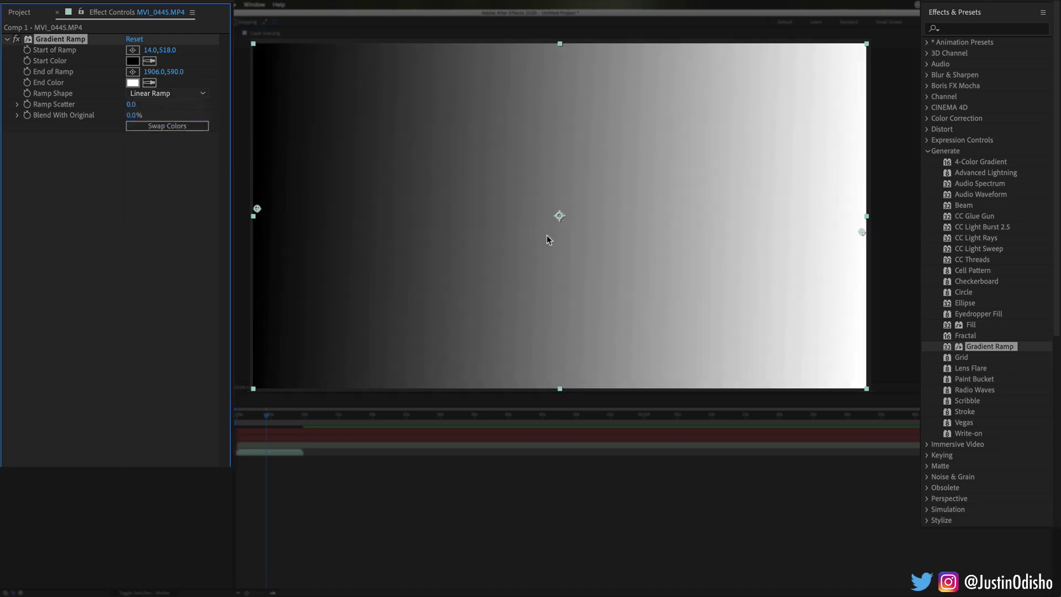
pyautogui.moveTo(256, 210); pyautogui.dragTo(467, 276)
pyautogui.moveTo(410, 177); pyautogui.dragTo(497, 171)
pyautogui.moveTo(412, 154); pyautogui.dragTo(394, 148)
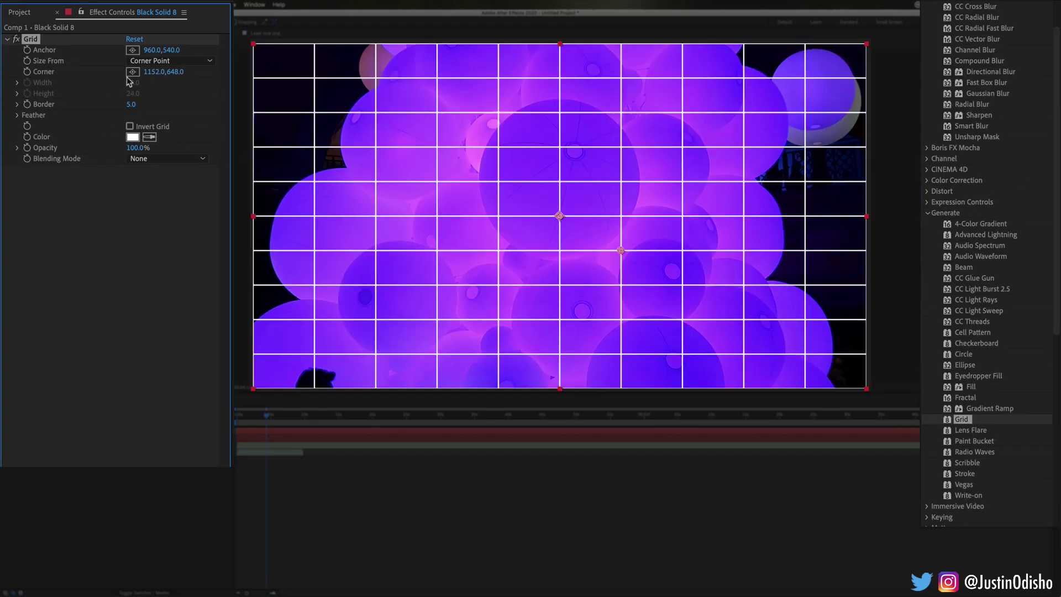
# Set the Grid effect's Border to 21 on the black solid and widen its cells with the Corner at 1602,648
pyautogui.moveTo(130, 107)
pyautogui.mouseDown()
pyautogui.moveTo(182, 107)
pyautogui.moveTo(142, 107)
pyautogui.mouseUp()
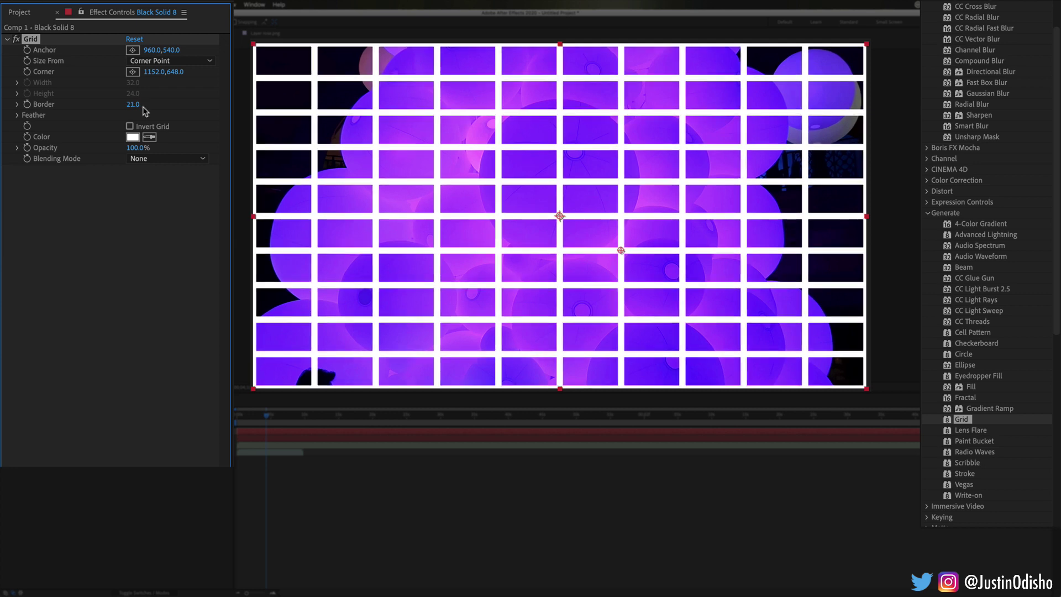
pyautogui.moveTo(150, 68); pyautogui.dragTo(188, 69)
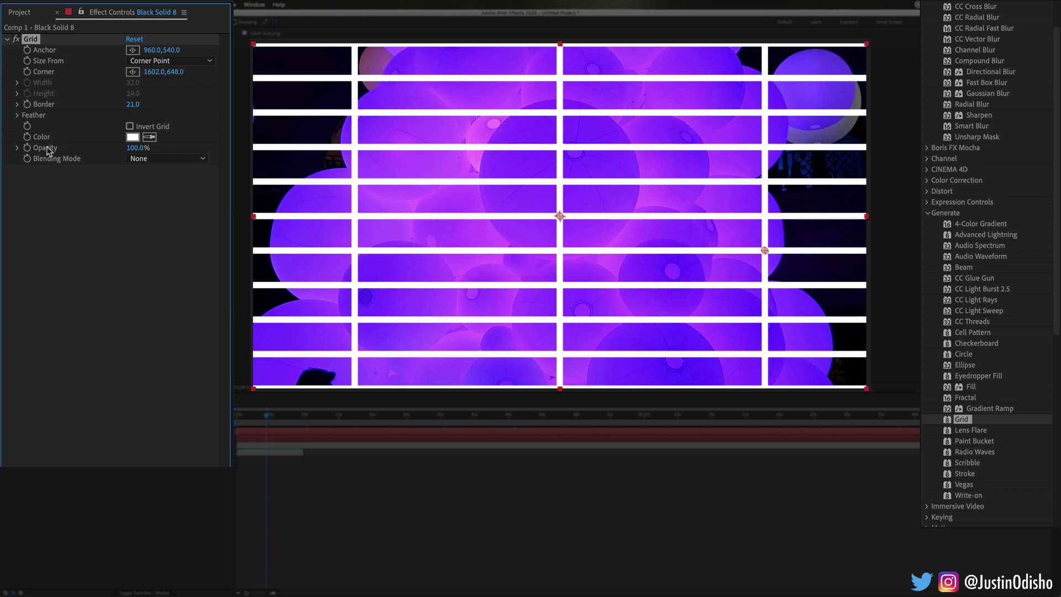
# Replace Grid with Lens Flare on the black solid and move the Flare Center to about 1596,276
pyautogui.click(31, 36)
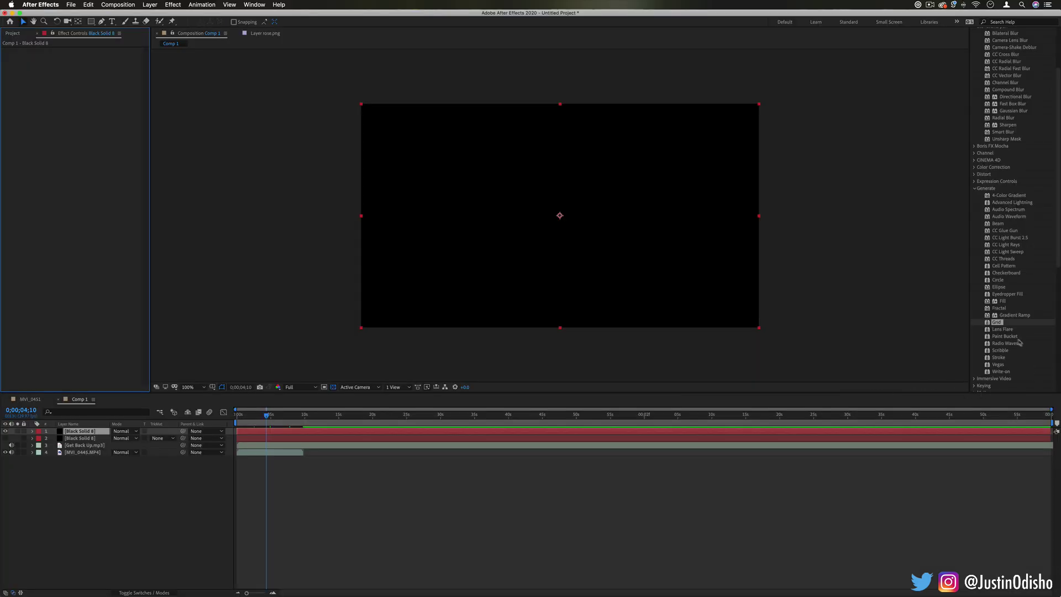
pyautogui.doubleClick(1003, 328)
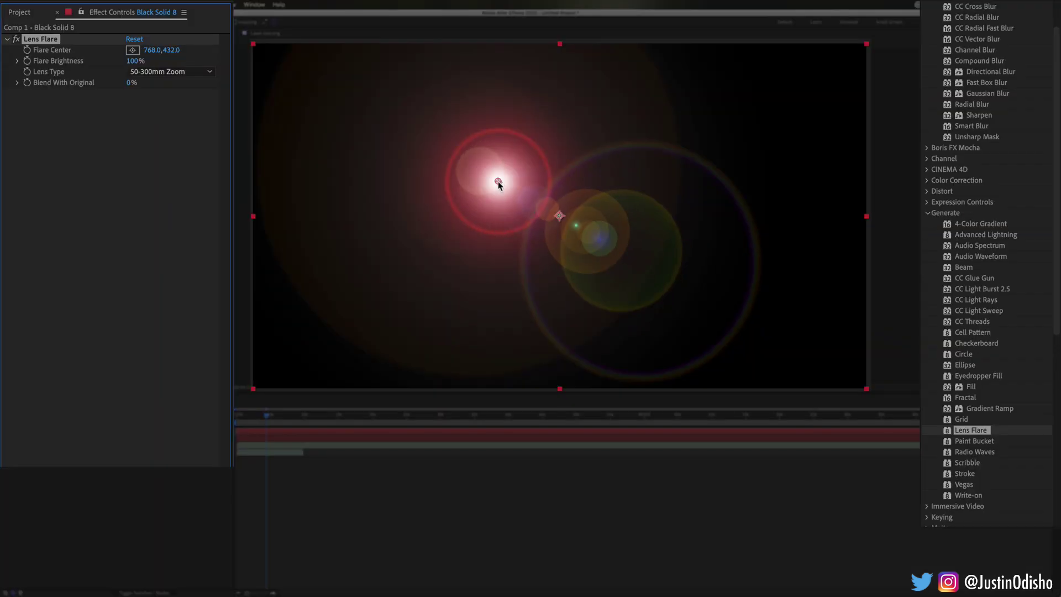
pyautogui.moveTo(498, 185); pyautogui.dragTo(762, 132)
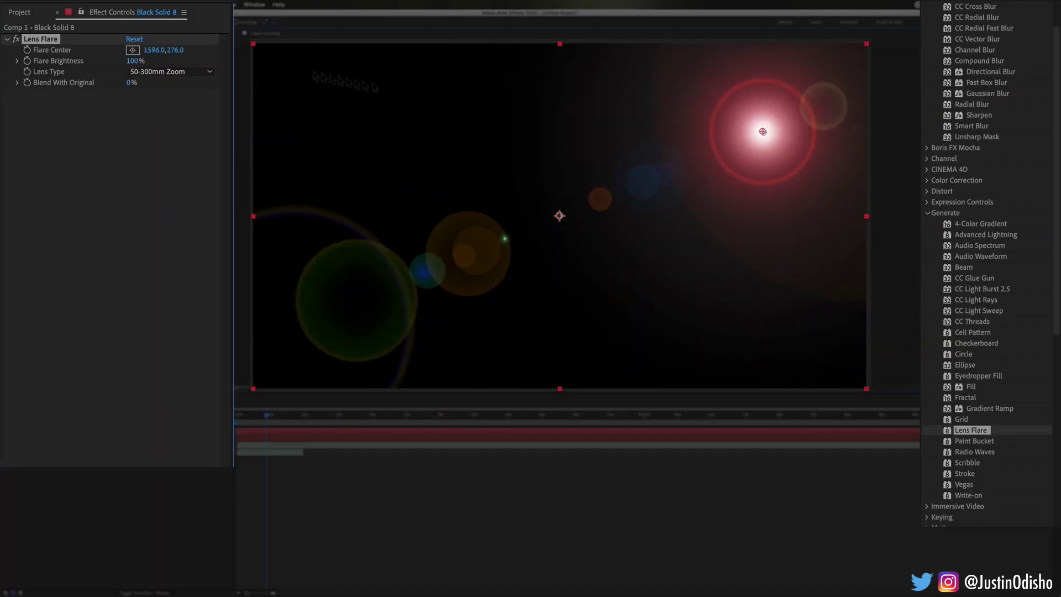
# Switch the Lens Flare's Lens Type to 35mm Prime and then to 105mm Prime
pyautogui.click(169, 72)
pyautogui.click(163, 98)
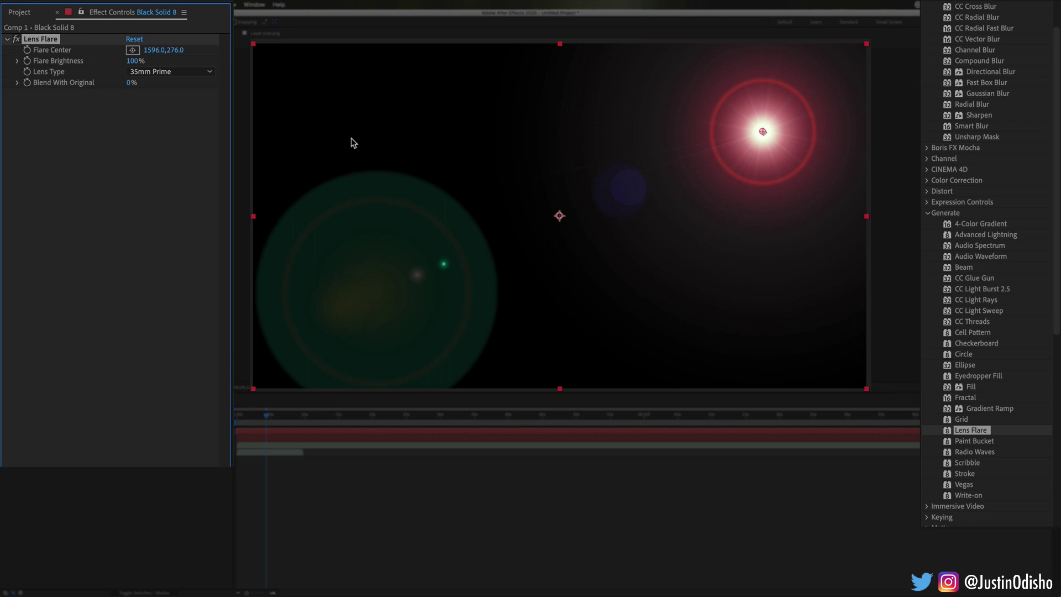
pyautogui.click(142, 70)
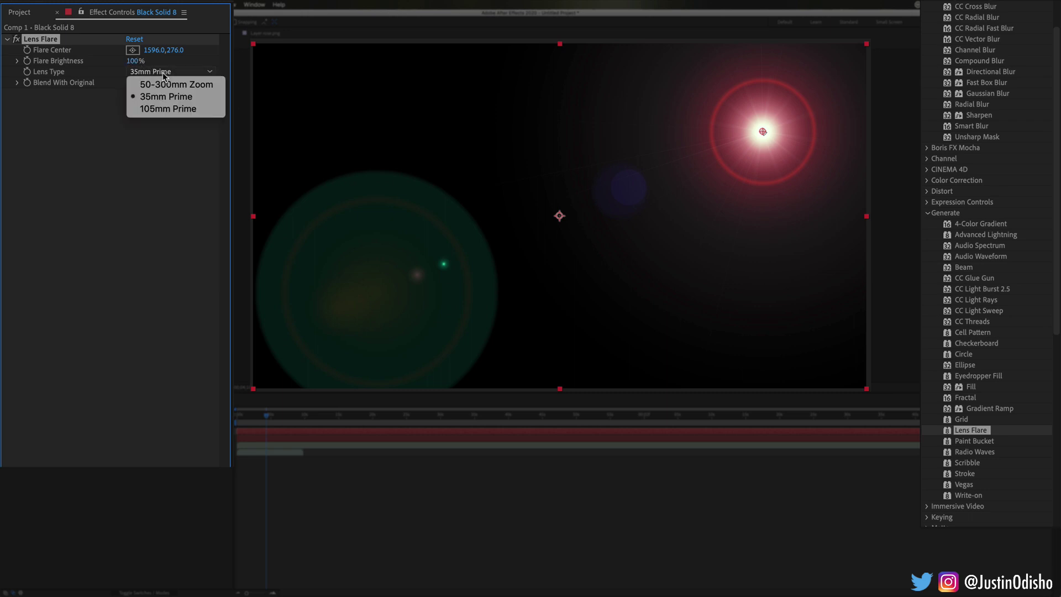
pyautogui.click(180, 108)
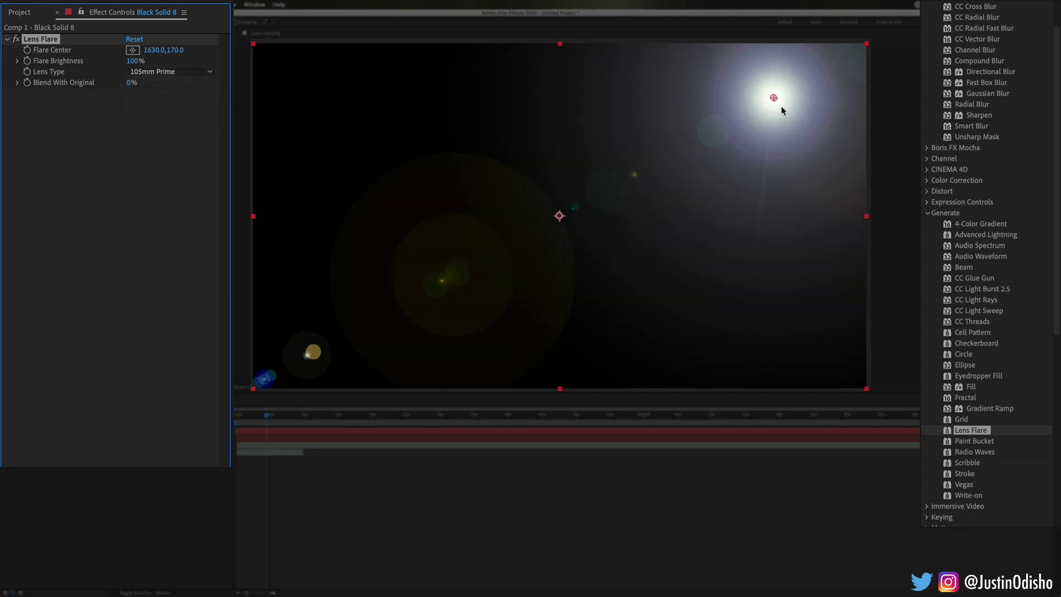
# Return the Lens Type to 35mm Prime and sweep the Flare Center to about 236,212, then diagonally across the frame
pyautogui.click(152, 72)
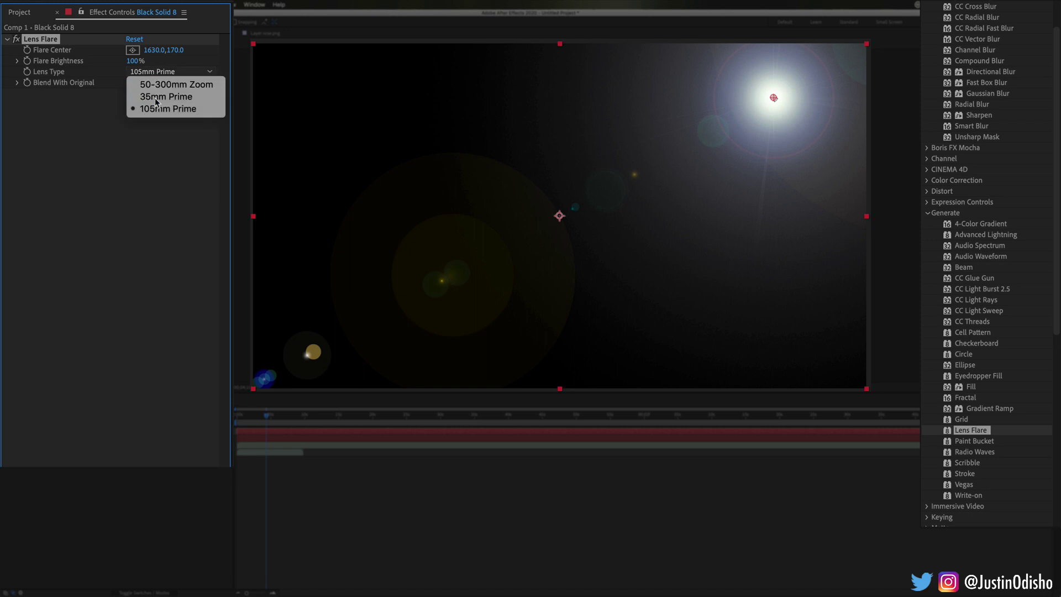
pyautogui.click(165, 97)
pyautogui.moveTo(774, 98); pyautogui.dragTo(324, 112)
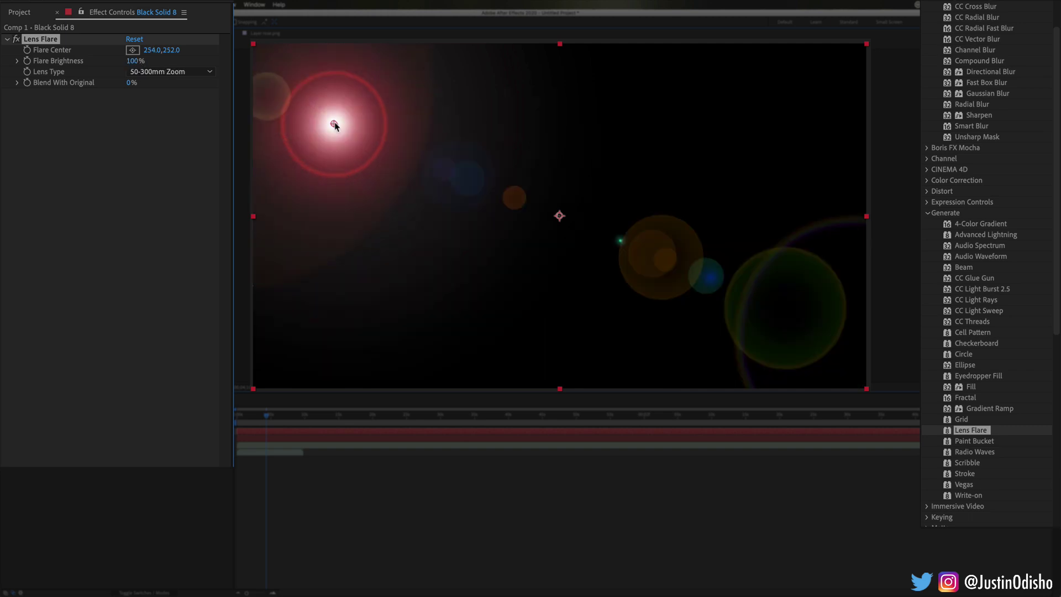
pyautogui.moveTo(334, 125); pyautogui.dragTo(713, 301)
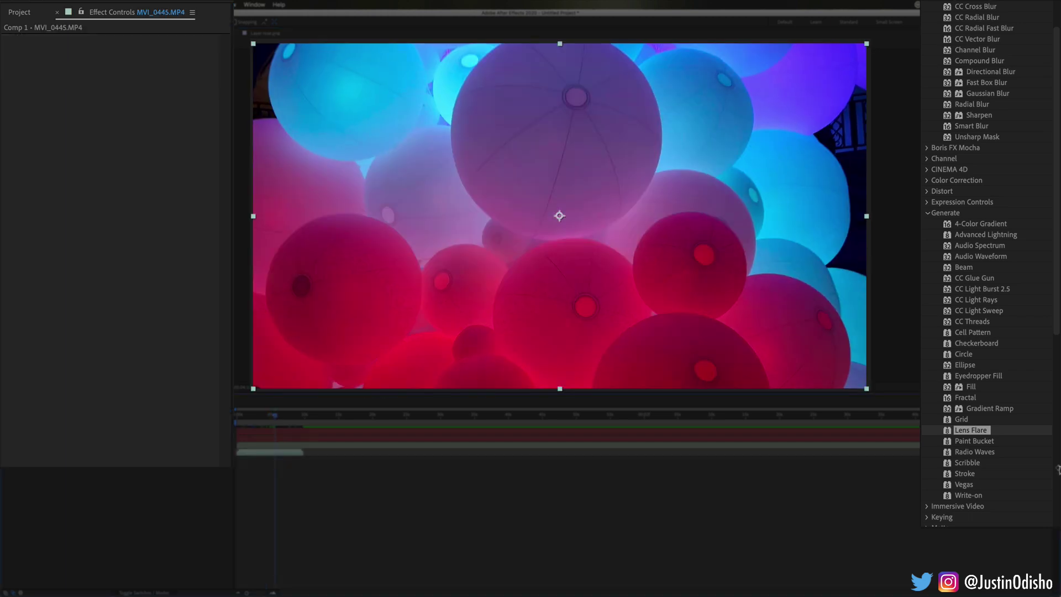
# Apply the Paint Bucket effect to the MVI_0445.MP4 clip
pyautogui.click(988, 443)
pyautogui.moveTo(975, 441)
pyautogui.mouseDown()
pyautogui.moveTo(587, 244)
pyautogui.moveTo(576, 212)
pyautogui.mouseUp()
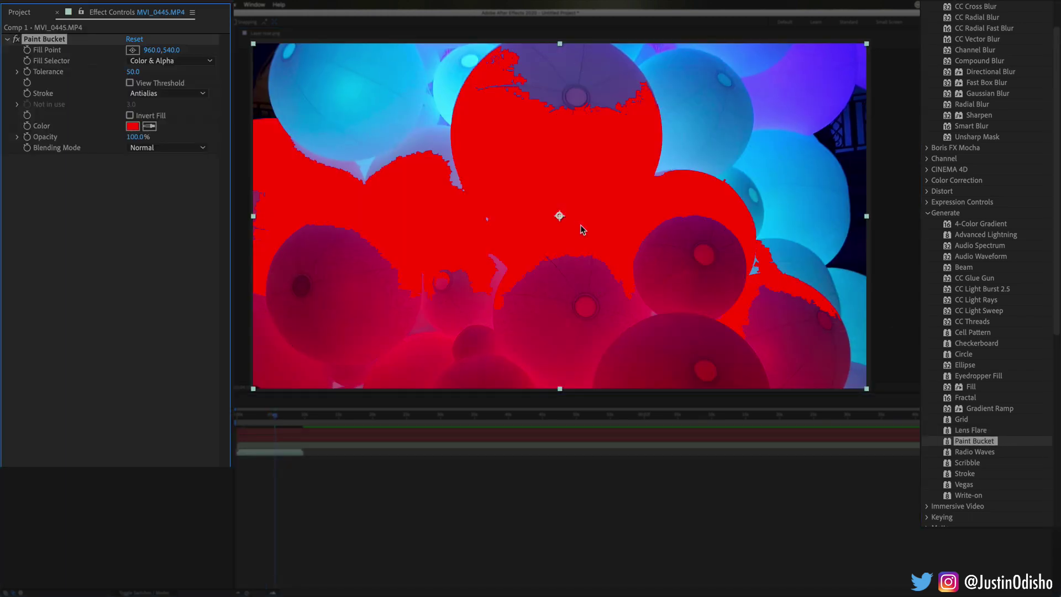
# Move the Paint Bucket's Fill Point to 1388,296 on the blue balloon and change the fill color to green
pyautogui.scroll(1, 580, 227)
pyautogui.click(133, 51)
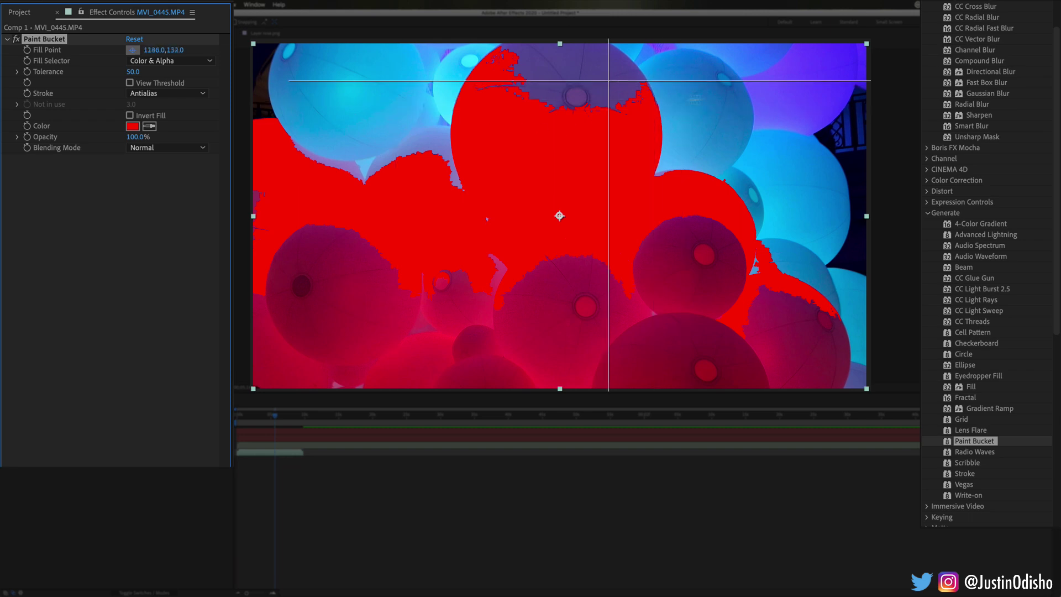
pyautogui.click(696, 138)
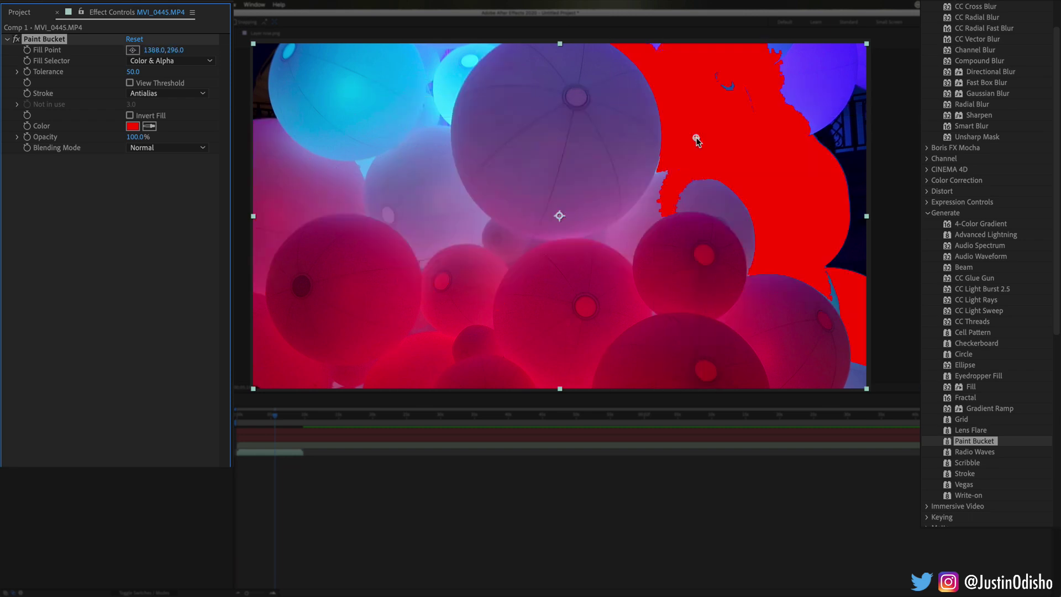
pyautogui.click(132, 127)
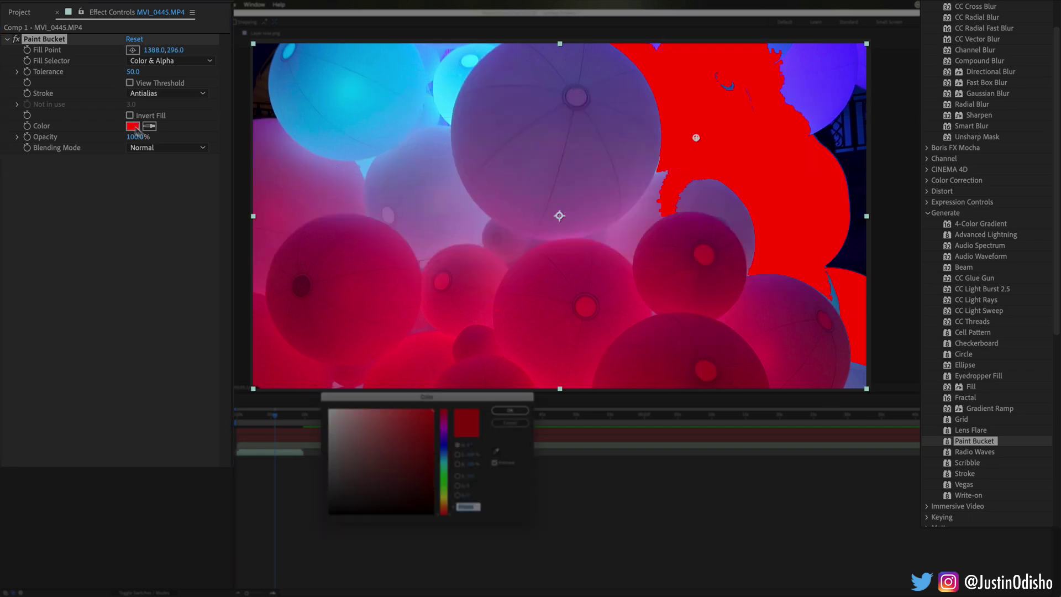
pyautogui.click(445, 484)
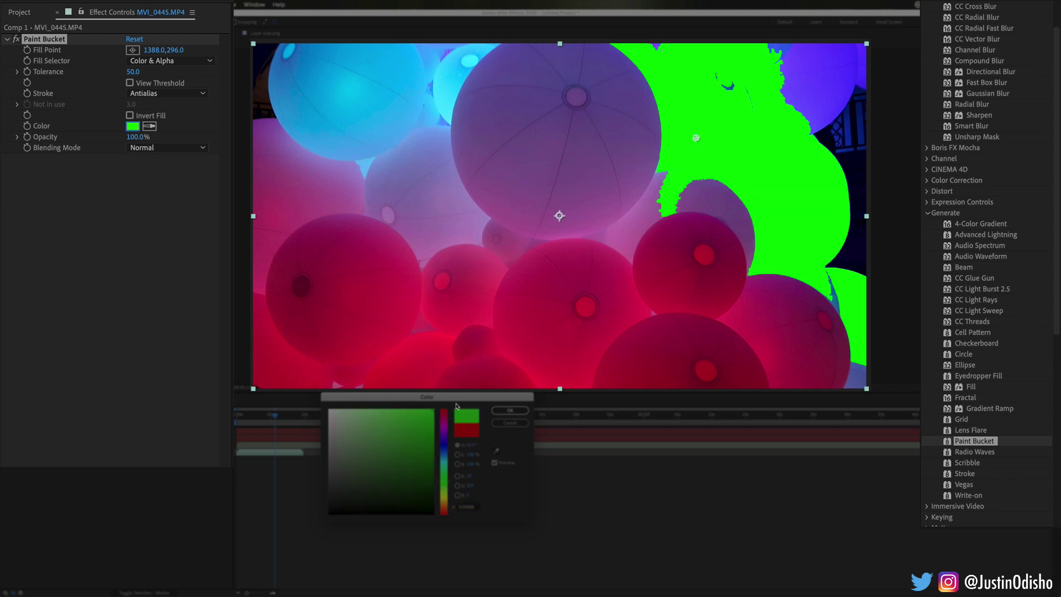
pyautogui.click(510, 410)
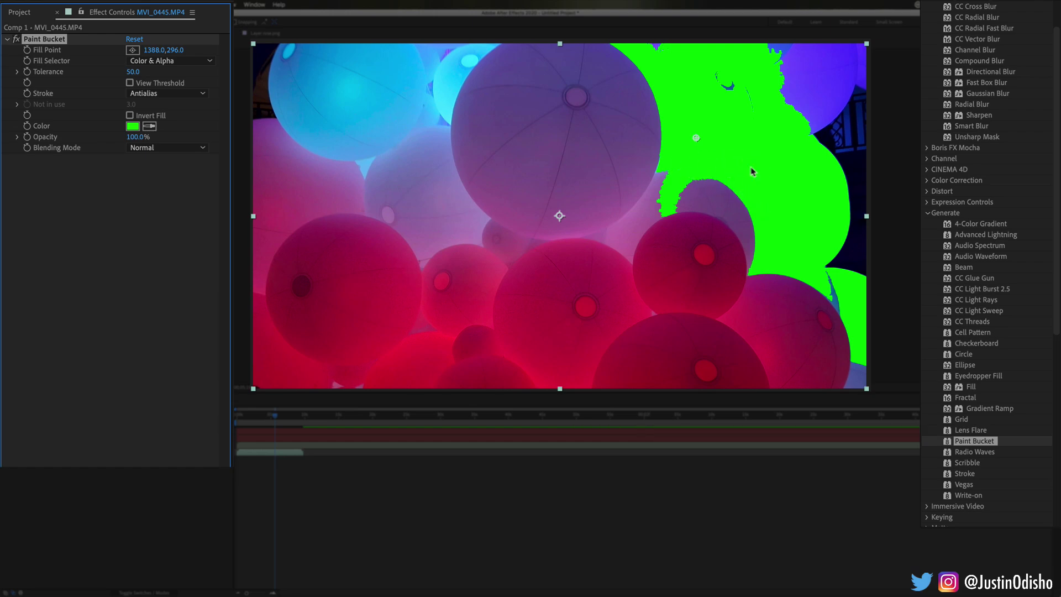
# Sweep the Paint Bucket's Fill Point over the pink balloons, to about 1888,388 at the frame's edge, and back to the upper-left blue balloons
pyautogui.moveTo(698, 138); pyautogui.dragTo(423, 257)
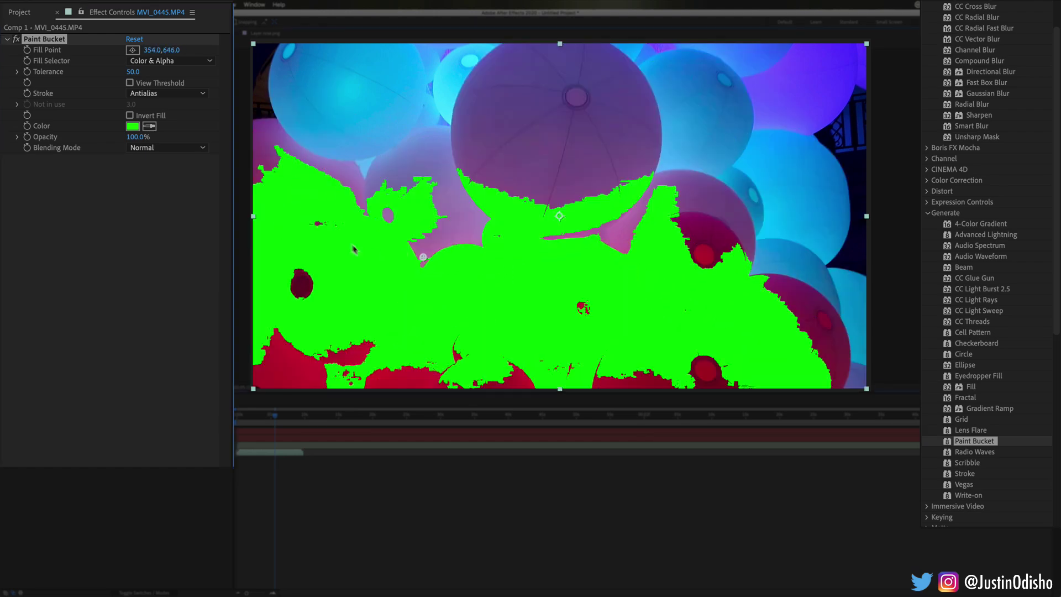
pyautogui.moveTo(355, 250); pyautogui.dragTo(859, 170)
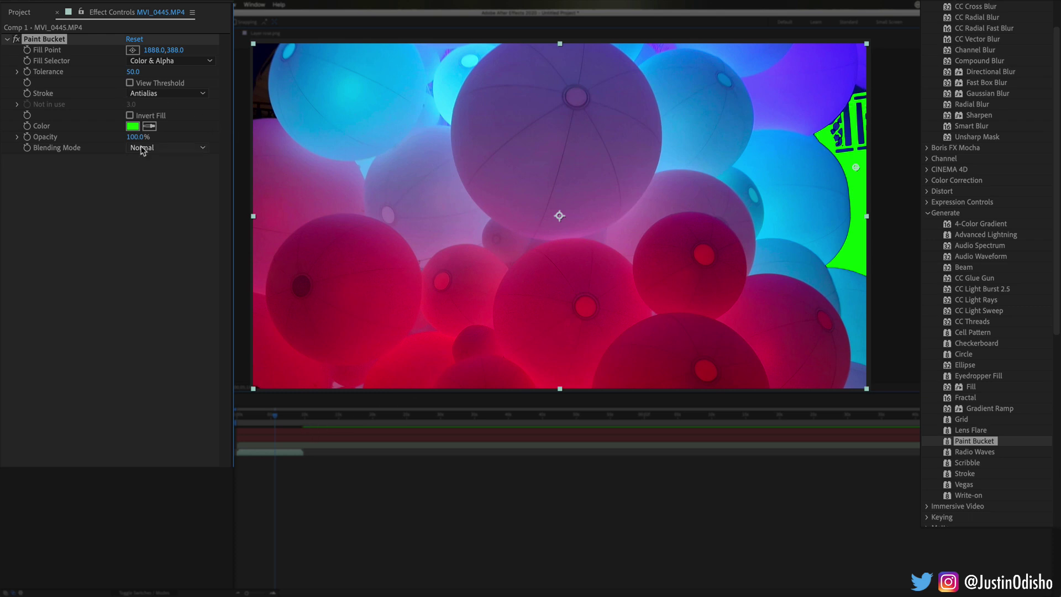
pyautogui.moveTo(856, 170); pyautogui.dragTo(443, 110)
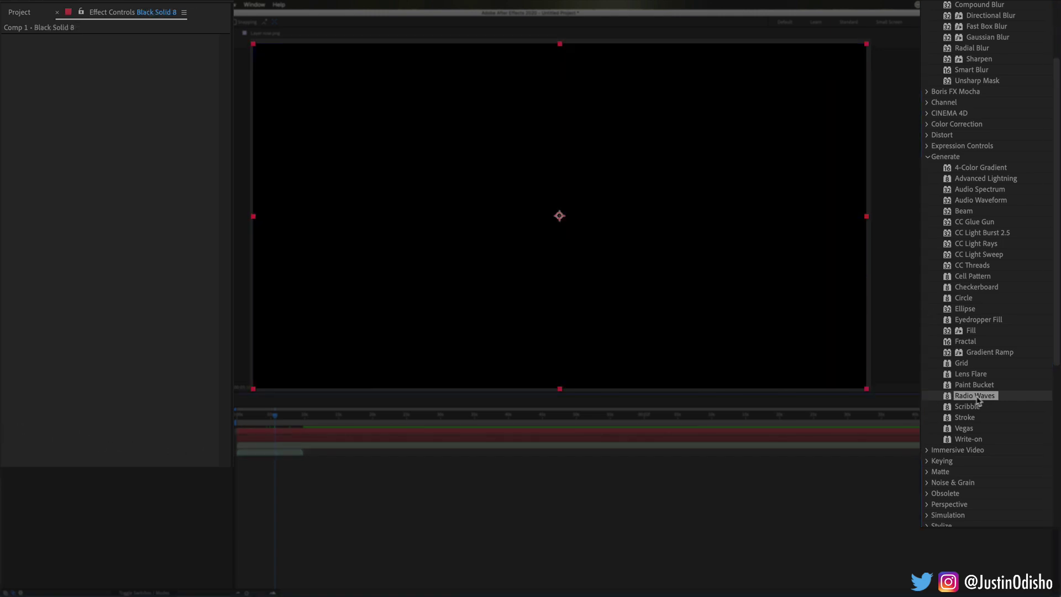
# Apply Radio Waves to the black solid and play the animation from the start of the composition
pyautogui.moveTo(977, 399); pyautogui.dragTo(580, 121)
pyautogui.click(242, 416)
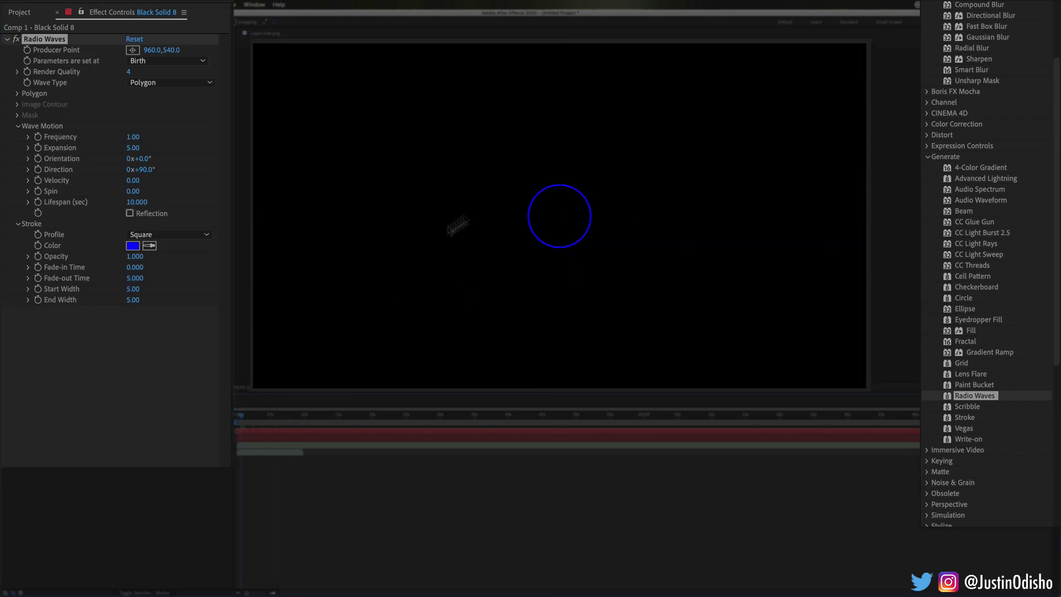
pyautogui.press('space')
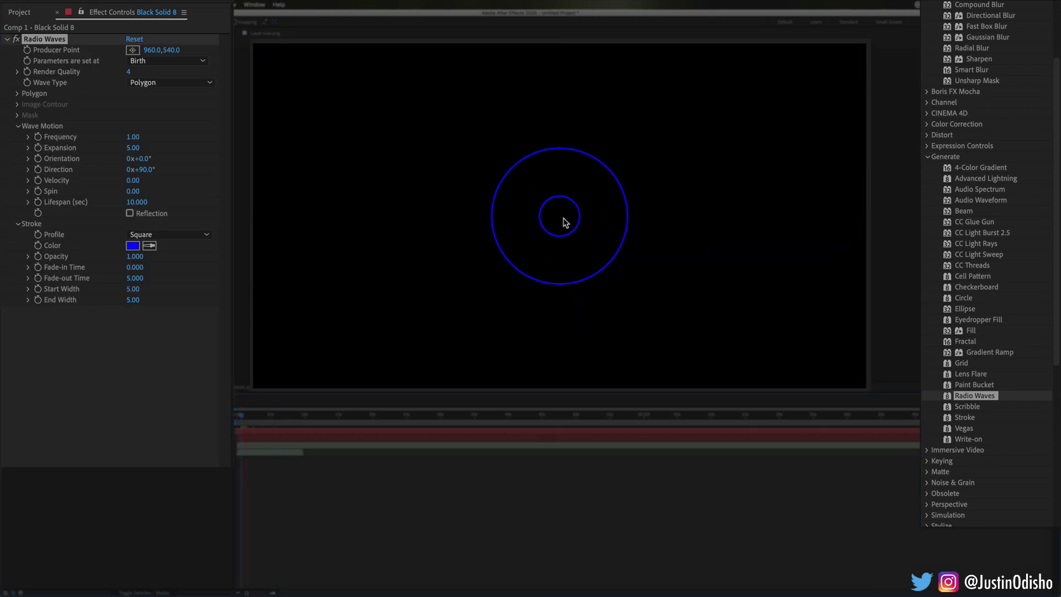
pyautogui.press('space')
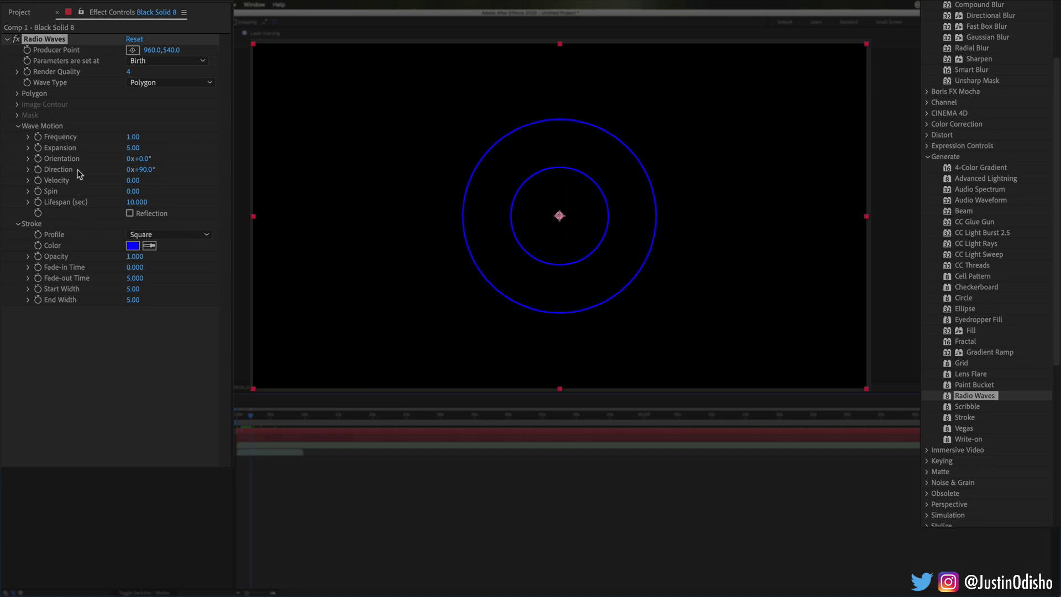
# Adjust the Radio Waves motion to Frequency 6.80, Expansion 8.60, Direction 105° and Velocity 421
pyautogui.moveTo(133, 140); pyautogui.dragTo(209, 175)
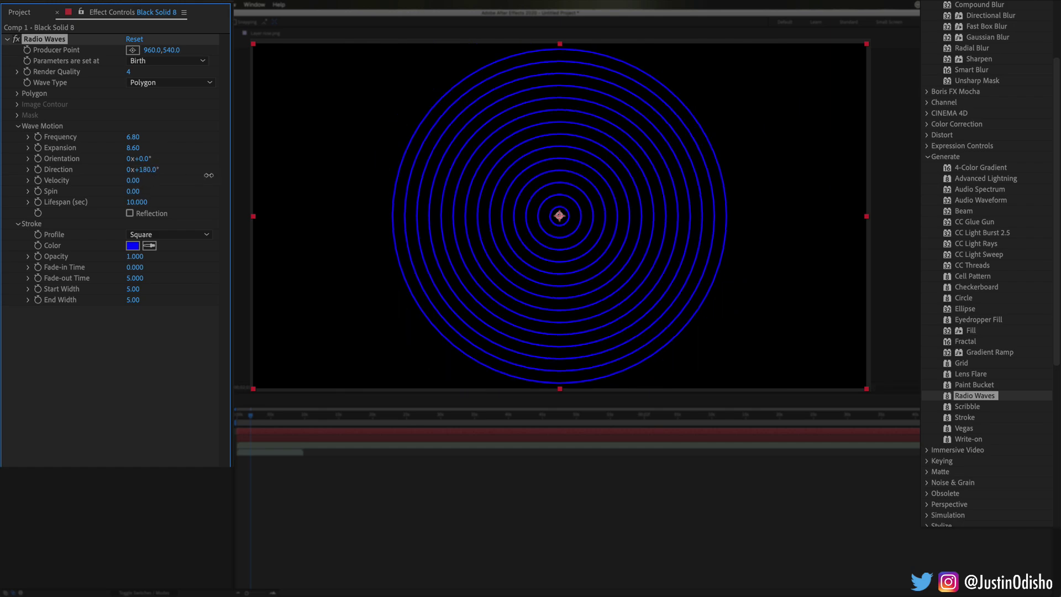
pyautogui.moveTo(135, 182); pyautogui.dragTo(271, 155)
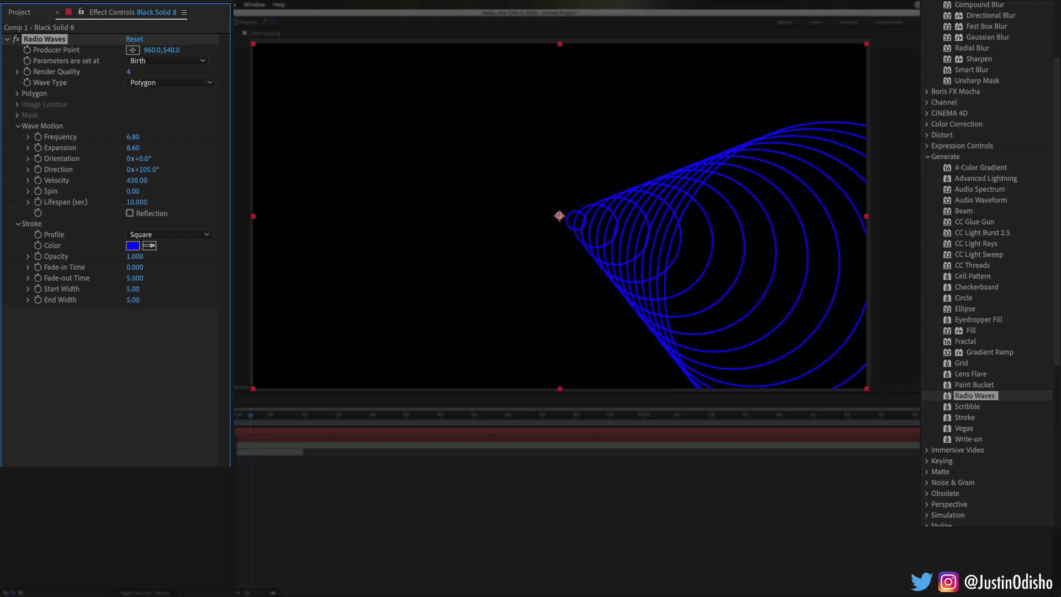
pyautogui.moveTo(134, 180); pyautogui.dragTo(78, 186)
pyautogui.moveTo(3, 179); pyautogui.dragTo(166, 180)
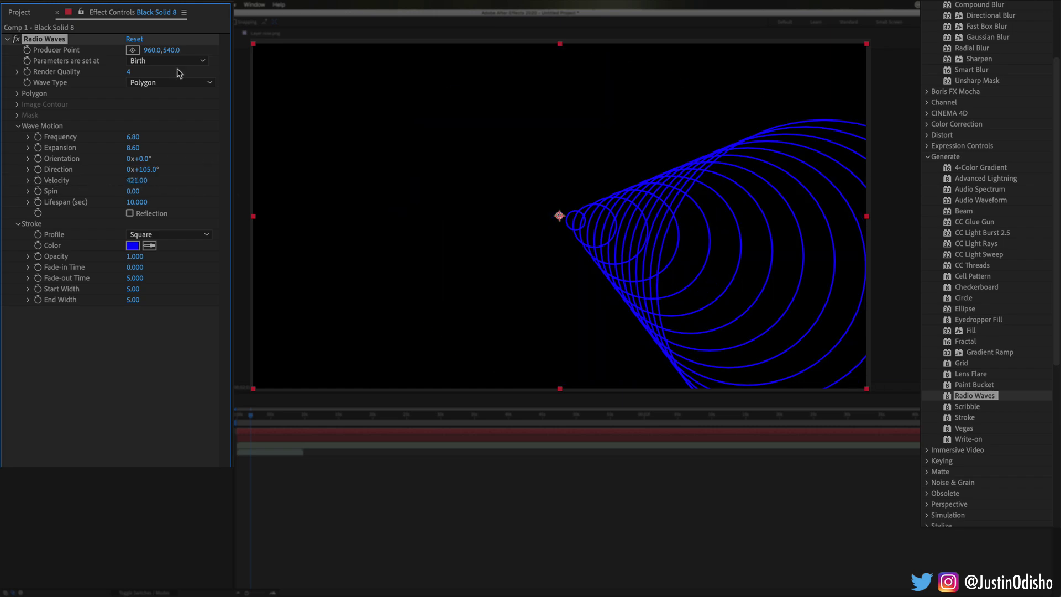
# Set the Radio Waves polygon to 4 sides and advance the playhead to preview the expanding diamonds
pyautogui.click(178, 84)
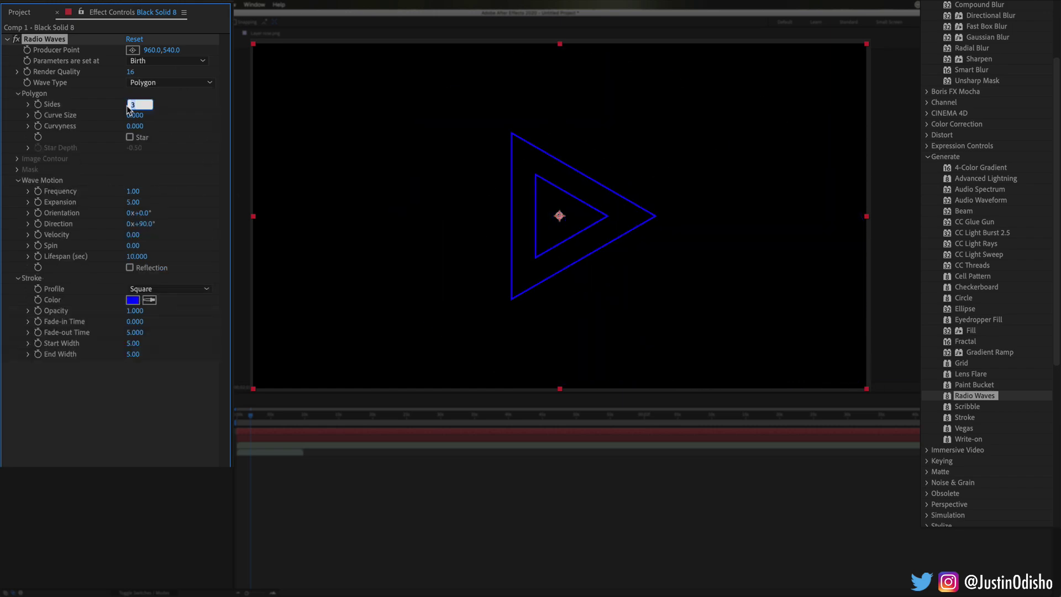
pyautogui.write('4')
pyautogui.moveTo(248, 420)
pyautogui.mouseDown()
pyautogui.moveTo(285, 418)
pyautogui.moveTo(262, 418)
pyautogui.mouseUp()
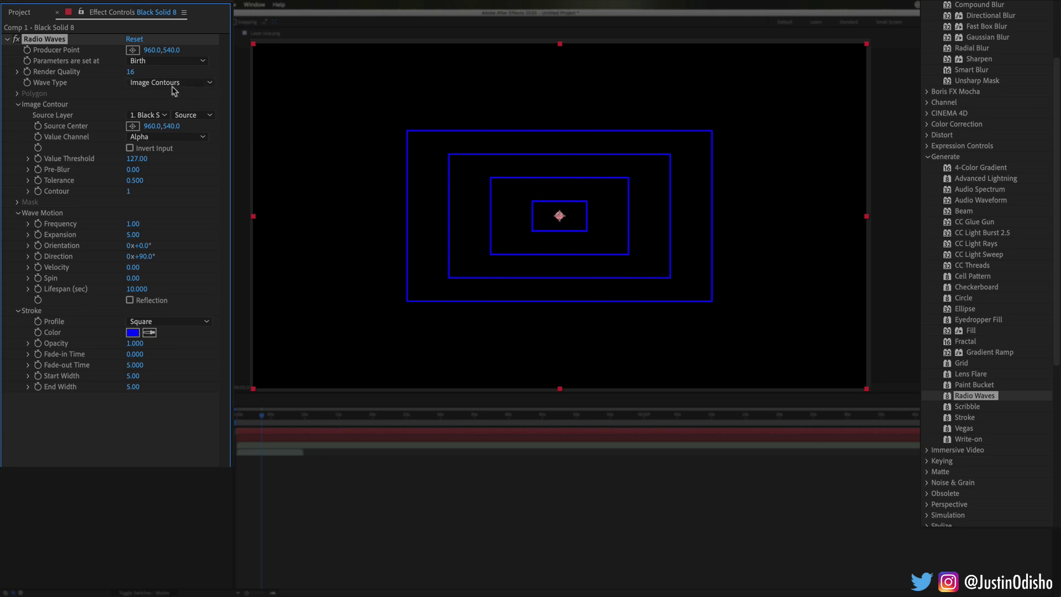
# Switch the Radio Waves' Wave Type to Image Contours and then to Mask
pyautogui.click(171, 83)
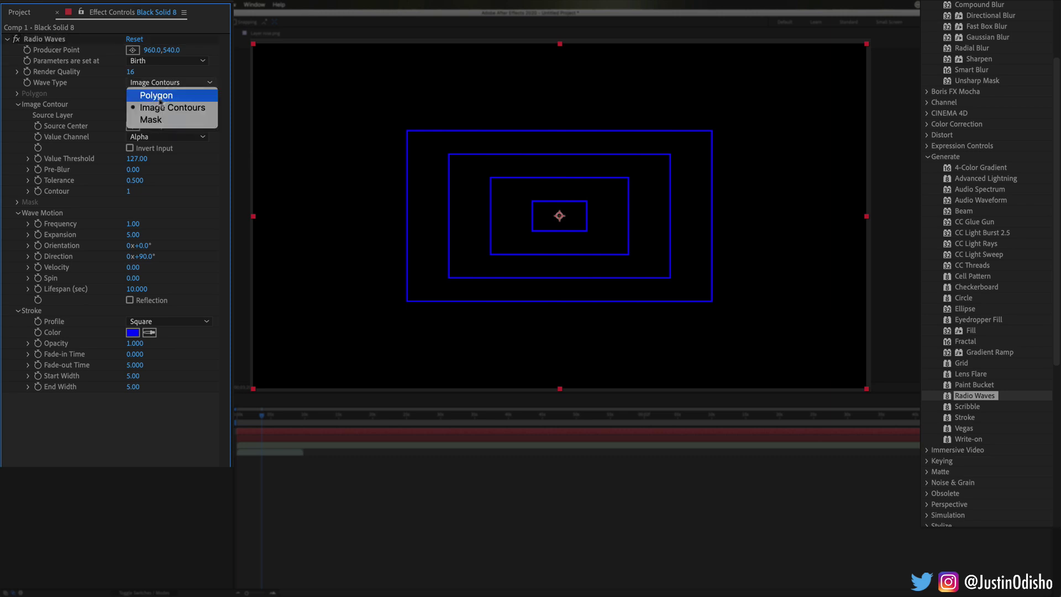
pyautogui.click(180, 120)
pyautogui.click(155, 81)
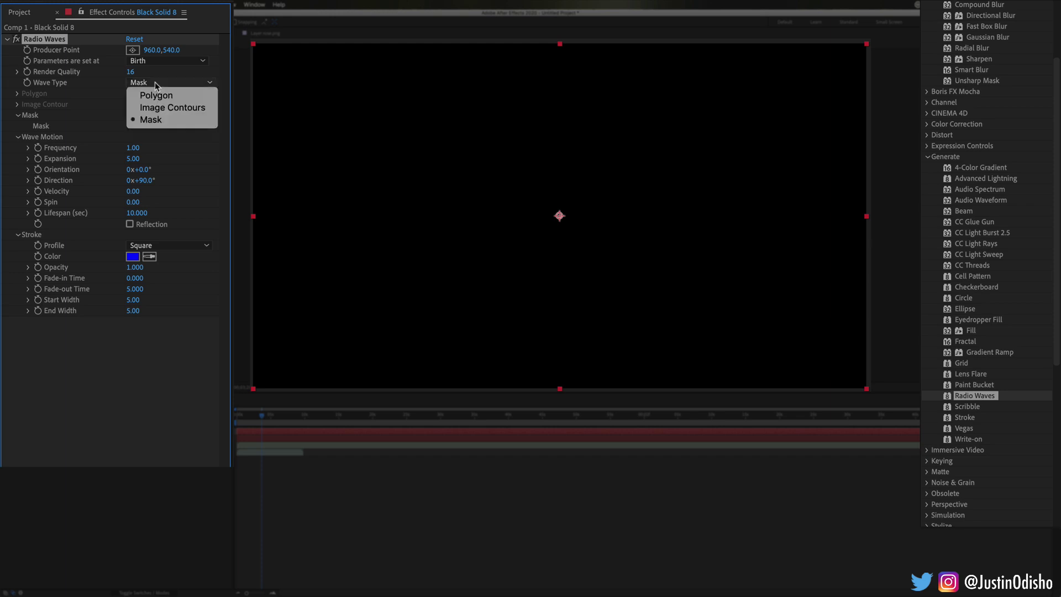
# Draw a closed, irregular curved mask on the black solid in the upper-left part of the frame with the Pen tool
pyautogui.click(387, 110)
pyautogui.click(396, 215)
pyautogui.moveTo(422, 224); pyautogui.dragTo(446, 227)
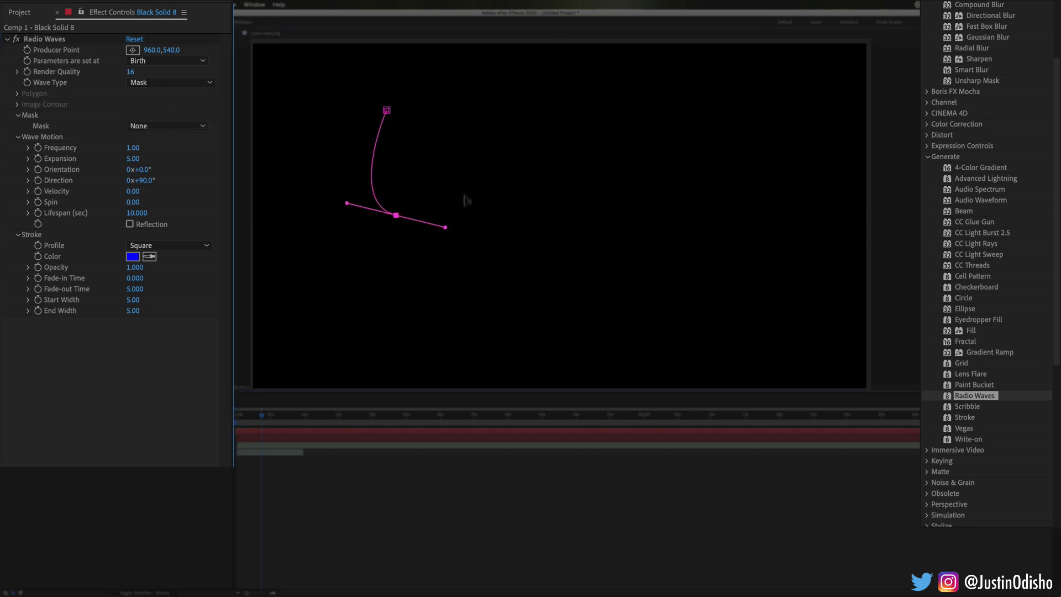
pyautogui.moveTo(438, 156); pyautogui.dragTo(502, 251)
pyautogui.moveTo(524, 197); pyautogui.dragTo(525, 195)
pyautogui.moveTo(498, 109); pyautogui.dragTo(482, 110)
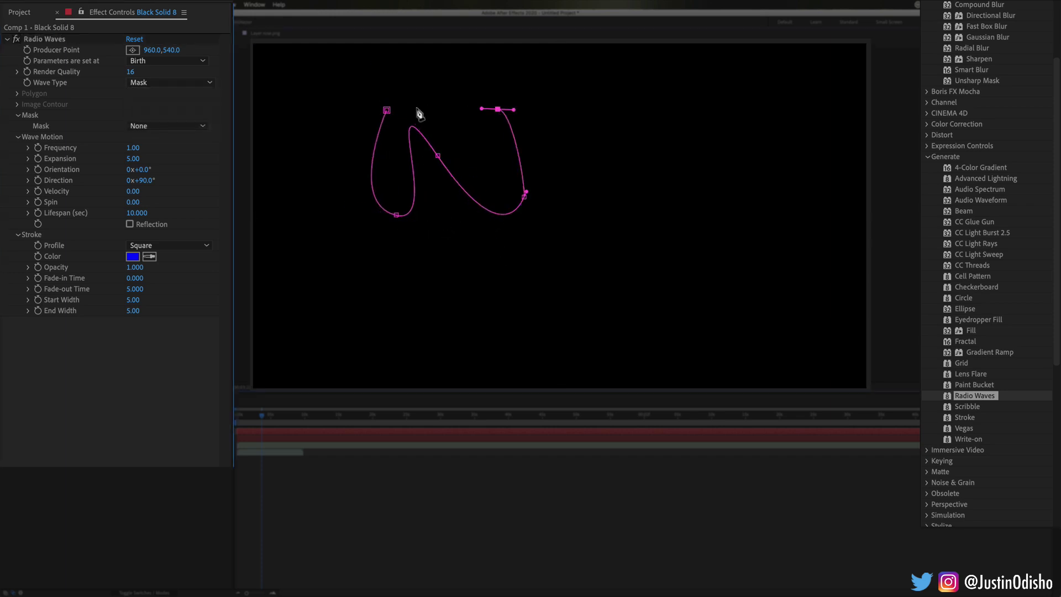
pyautogui.moveTo(429, 90); pyautogui.dragTo(482, 54)
pyautogui.click(387, 109)
pyautogui.click(388, 110)
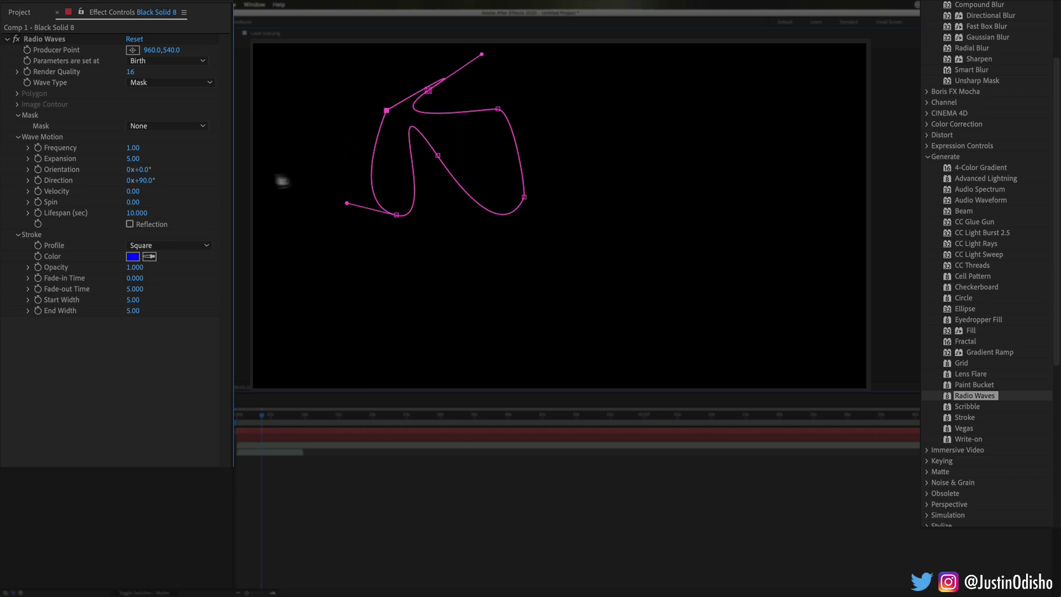
# Assign Mask 1 as the Radio Waves' wave shape and scrub the timeline back to preview it
pyautogui.click(200, 133)
pyautogui.click(145, 126)
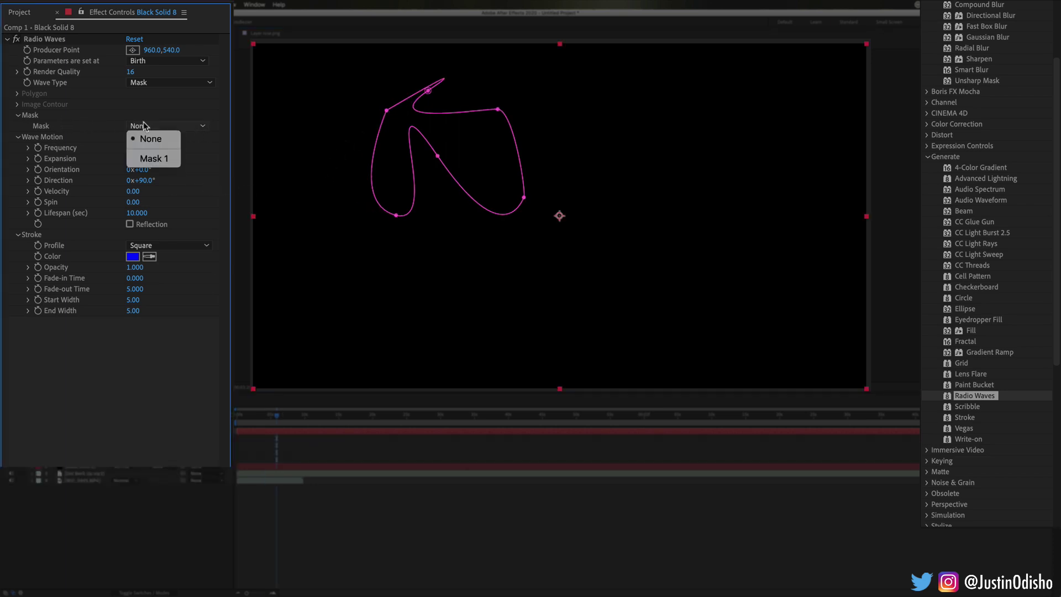
pyautogui.click(149, 159)
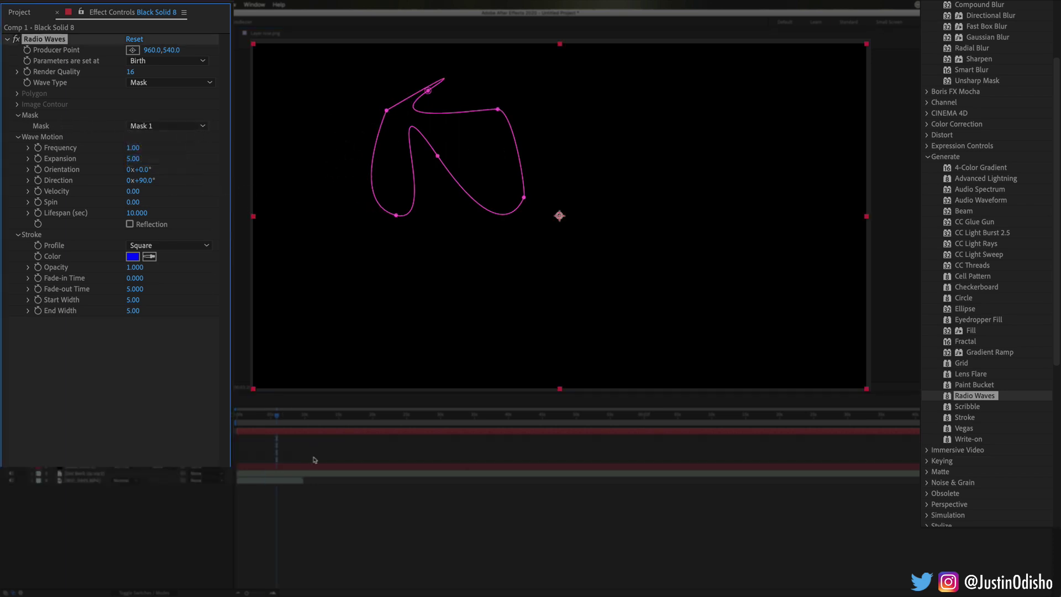
pyautogui.moveTo(295, 416); pyautogui.dragTo(263, 416)
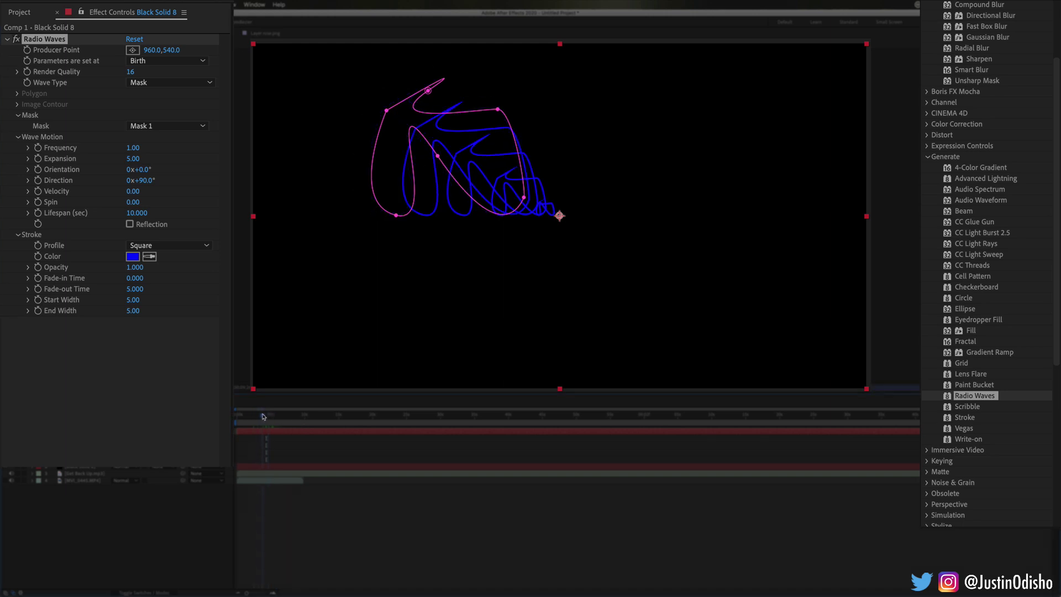
# Replace Radio Waves with the Scribble effect on the masked black solid
pyautogui.click(303, 481)
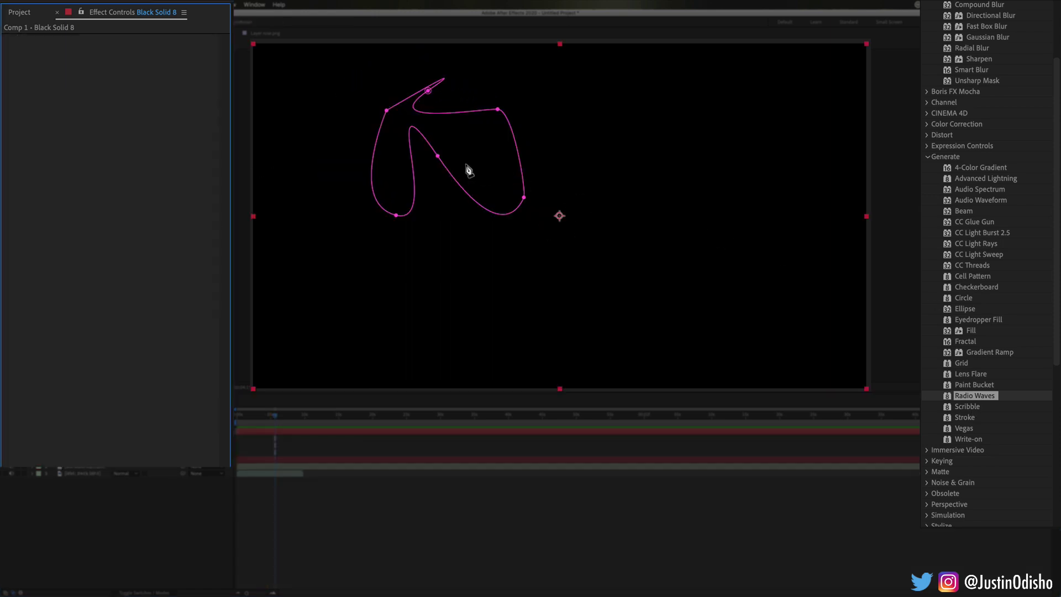
pyautogui.click(966, 408)
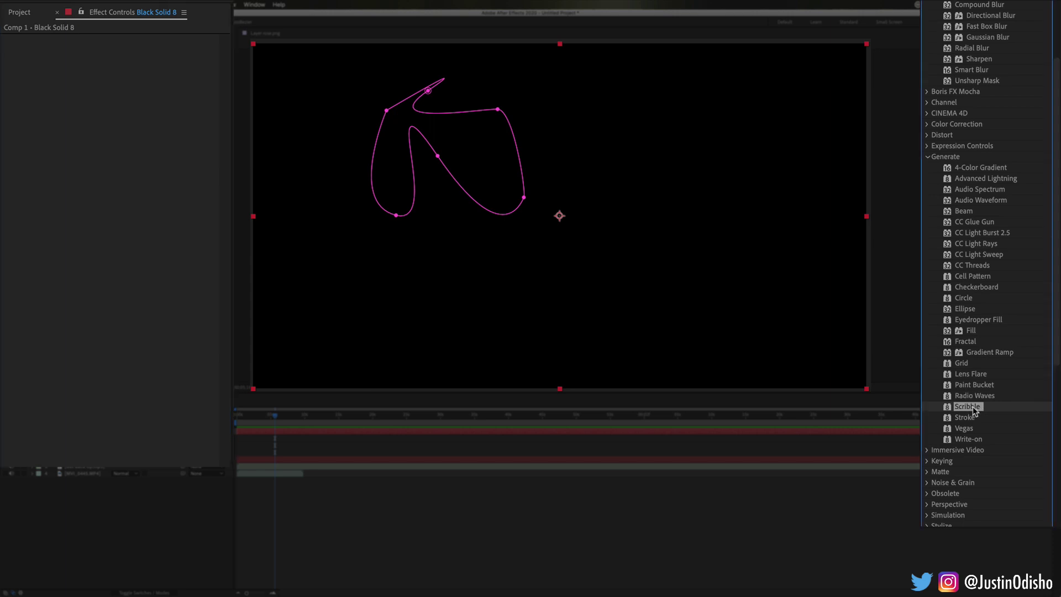
pyautogui.moveTo(973, 406)
pyautogui.mouseDown()
pyautogui.moveTo(560, 156)
pyautogui.moveTo(393, 105)
pyautogui.moveTo(404, 121)
pyautogui.mouseUp()
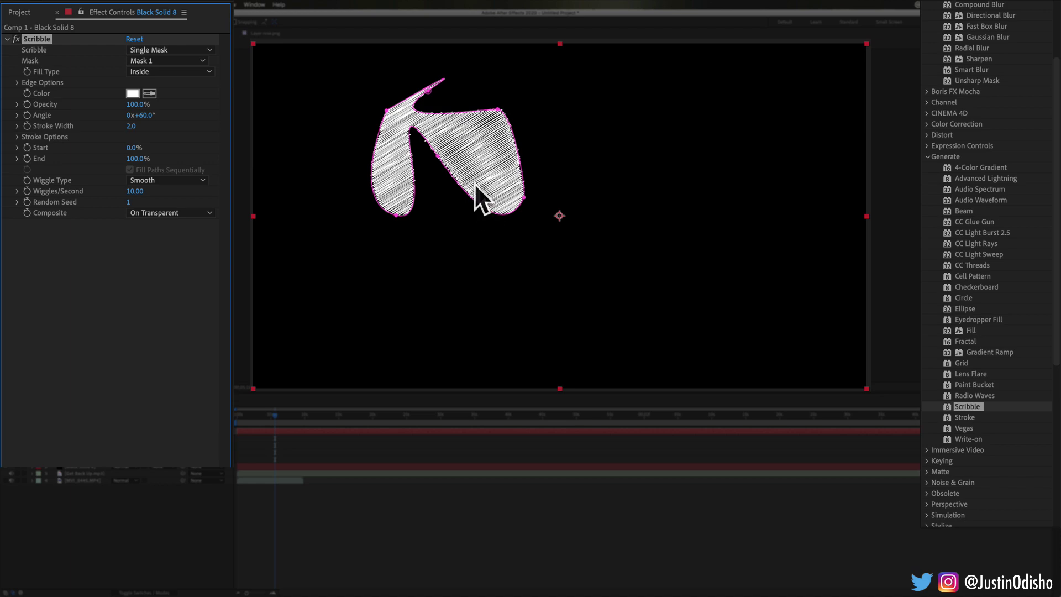
# Preview the Scribble animation from near the start of the timeline and adjust the Scribble's Start to 1.0%
pyautogui.moveTo(268, 414); pyautogui.dragTo(243, 417)
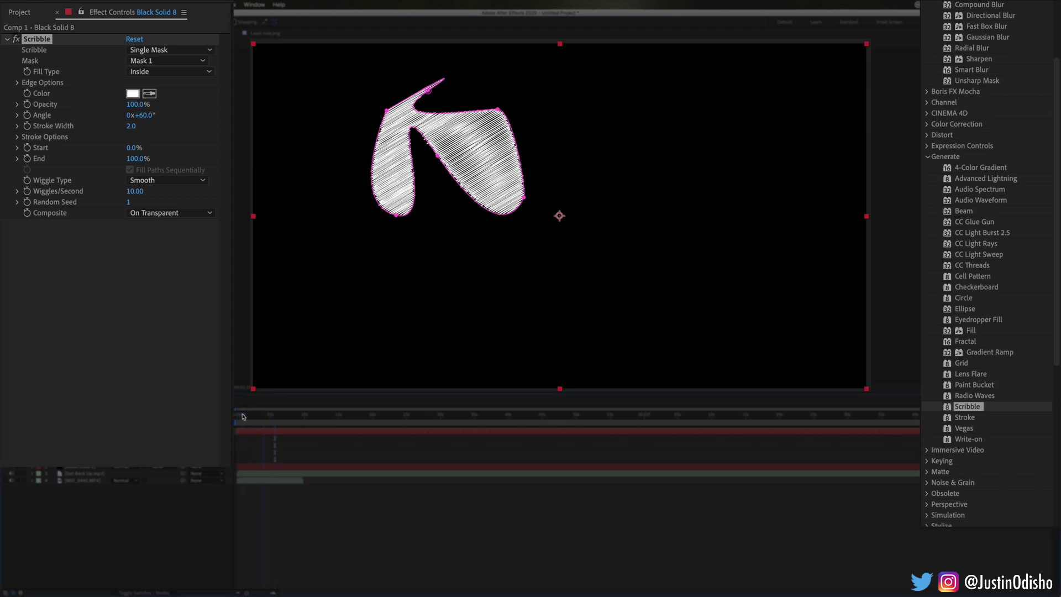
pyautogui.click(386, 188)
pyautogui.press('space')
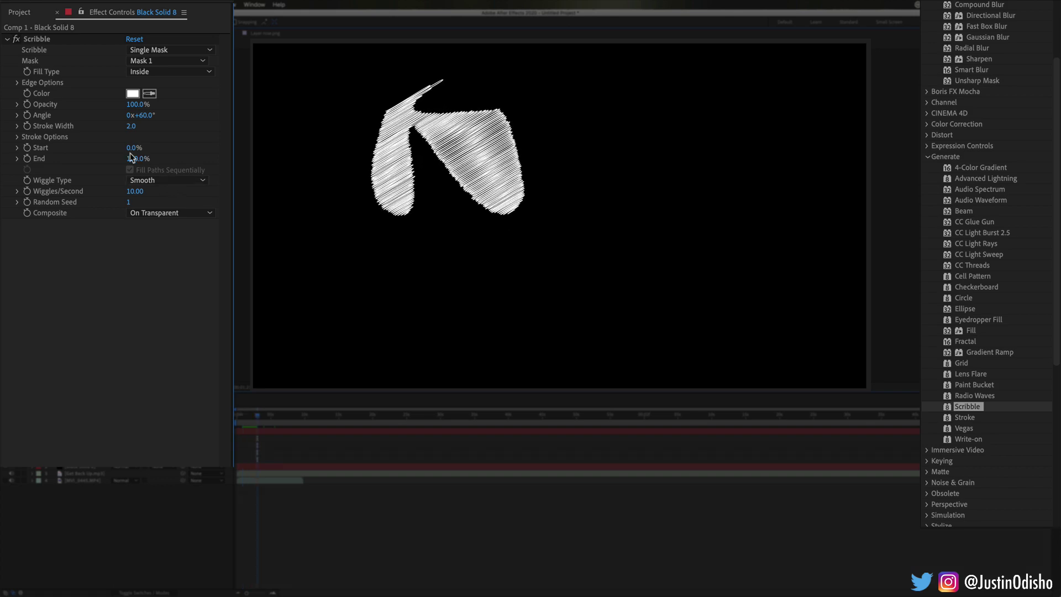
pyautogui.moveTo(131, 151)
pyautogui.mouseDown()
pyautogui.moveTo(195, 152)
pyautogui.moveTo(133, 156)
pyautogui.moveTo(185, 156)
pyautogui.moveTo(150, 157)
pyautogui.mouseUp()
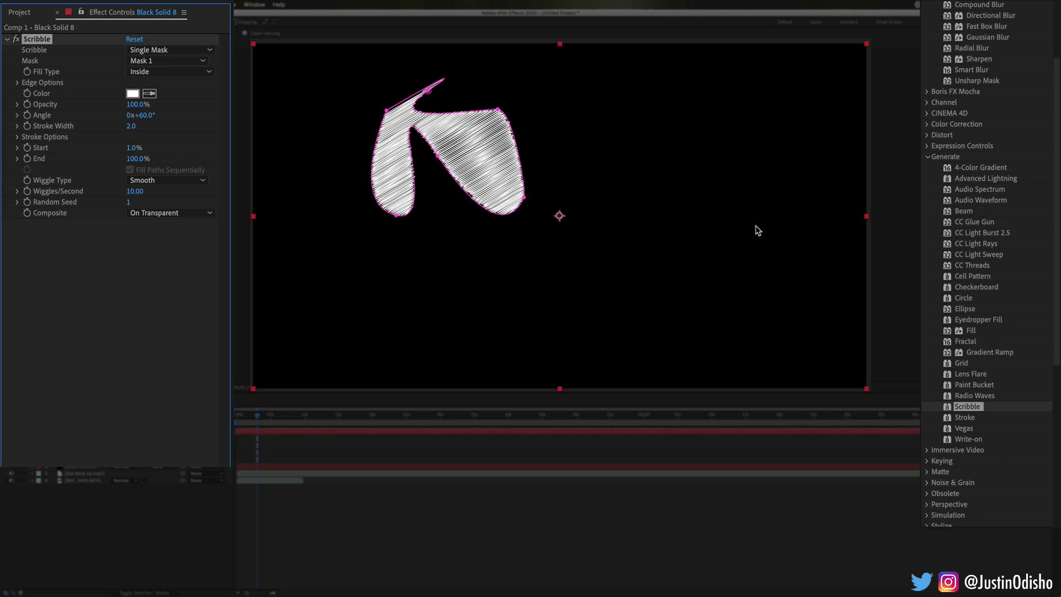
# Add the Stroke effect to the masked solid and raise the Scribble's Start to 100%, leaving only the outline
pyautogui.moveTo(967, 419)
pyautogui.mouseDown()
pyautogui.moveTo(518, 218)
pyautogui.moveTo(471, 156)
pyautogui.mouseUp()
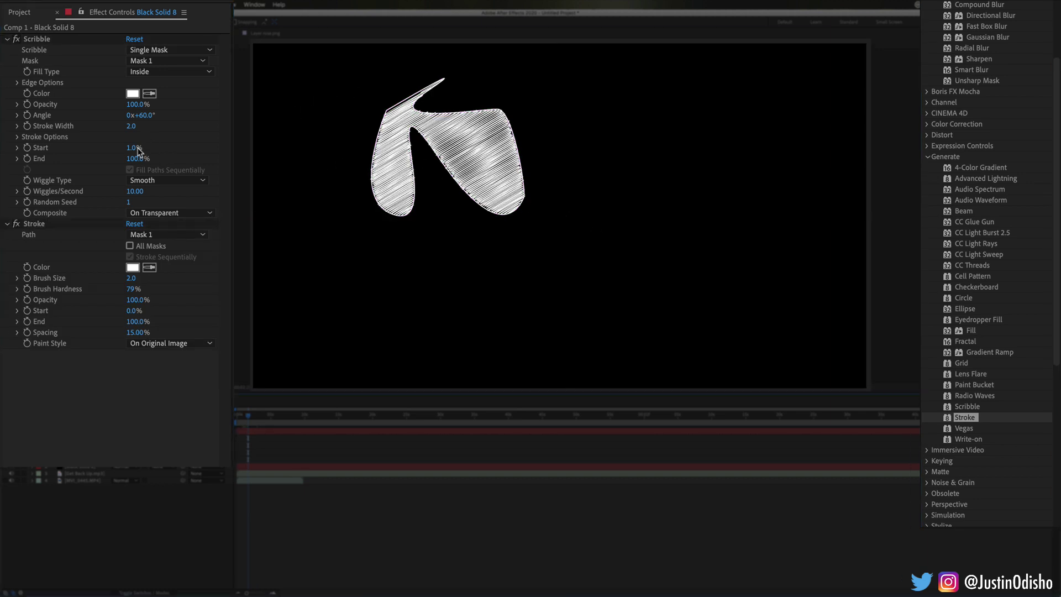
pyautogui.moveTo(133, 150); pyautogui.dragTo(220, 157)
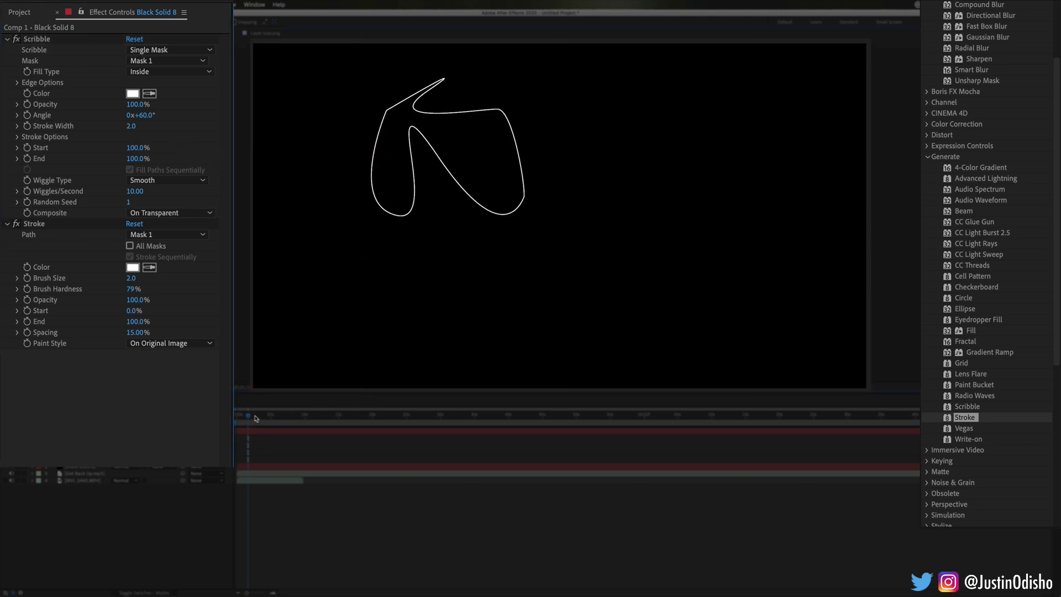
pyautogui.click(271, 416)
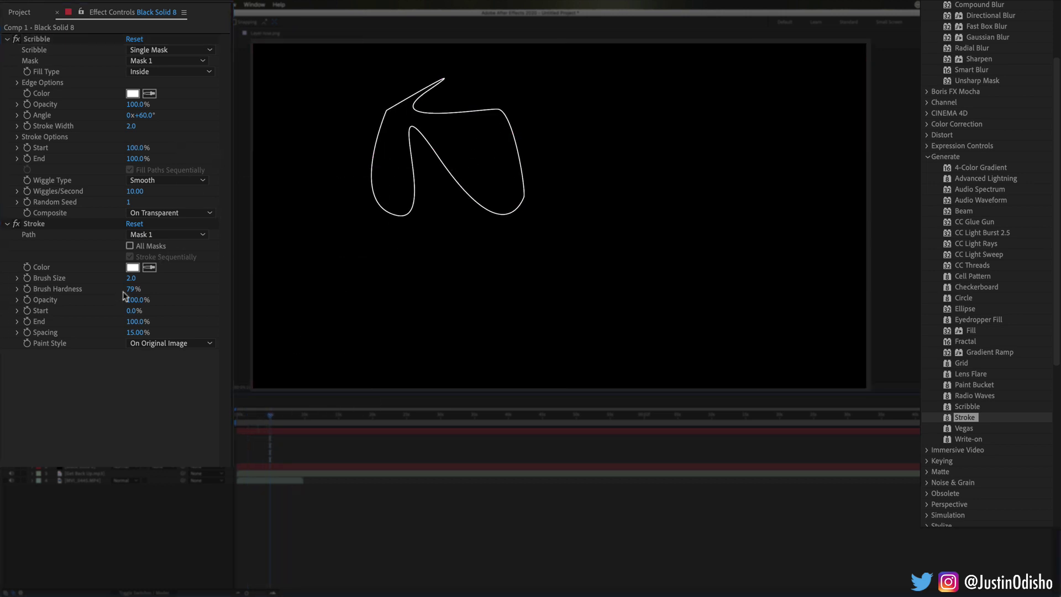
# Increase the Stroke's Brush Size to 19.9 and set its Start to 12%
pyautogui.moveTo(134, 279); pyautogui.dragTo(221, 281)
pyautogui.click(242, 271)
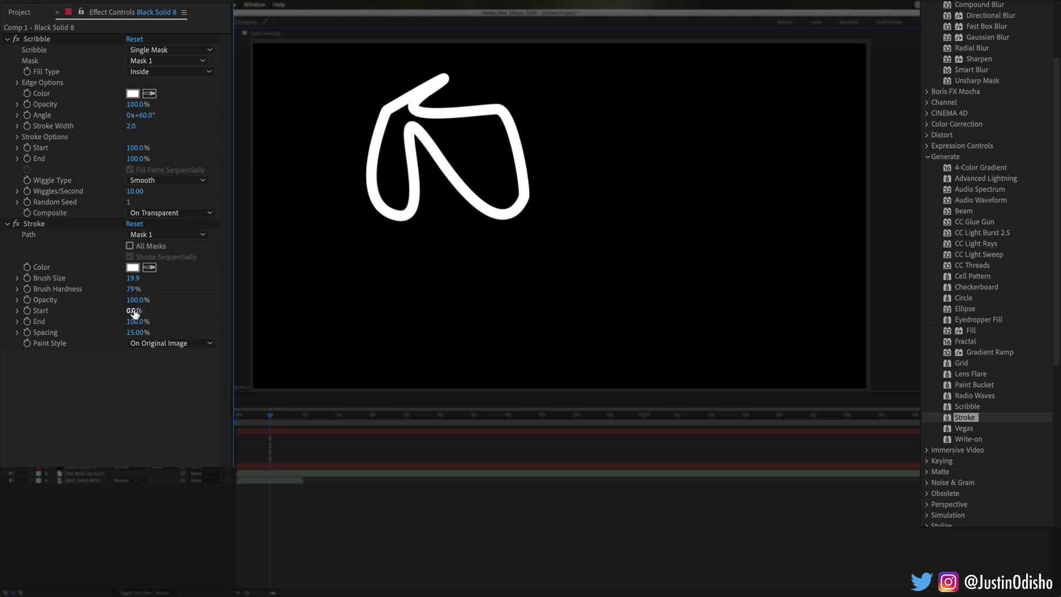
pyautogui.moveTo(134, 311)
pyautogui.mouseDown()
pyautogui.moveTo(221, 311)
pyautogui.moveTo(167, 312)
pyautogui.mouseUp()
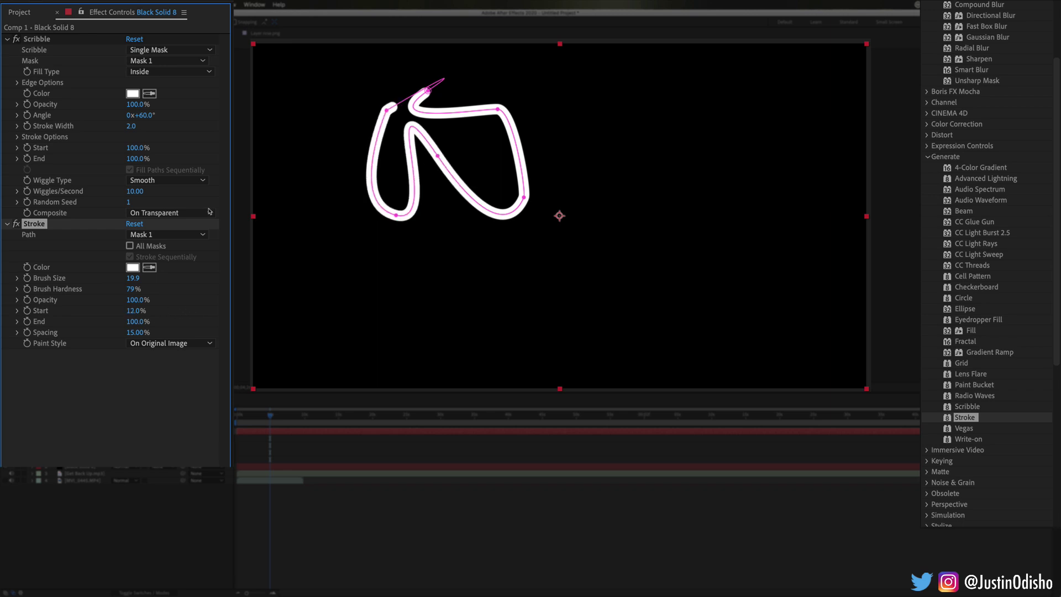
# Apply the Vegas effect to the MVI_0445.MP4 footage and scrub through the clip to preview its contour lines
pyautogui.click(376, 144)
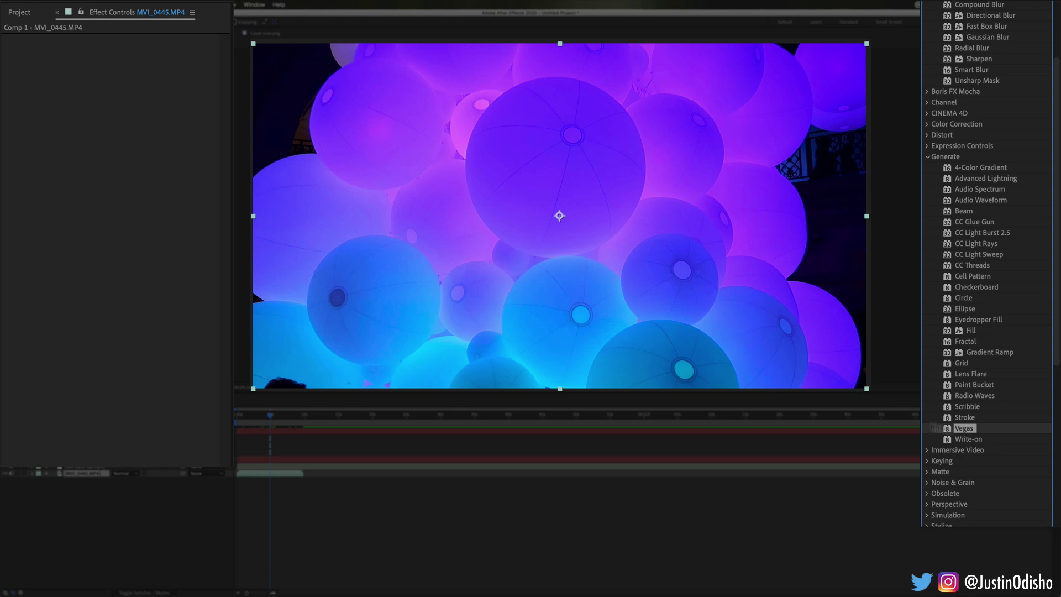
pyautogui.moveTo(965, 428); pyautogui.dragTo(253, 290)
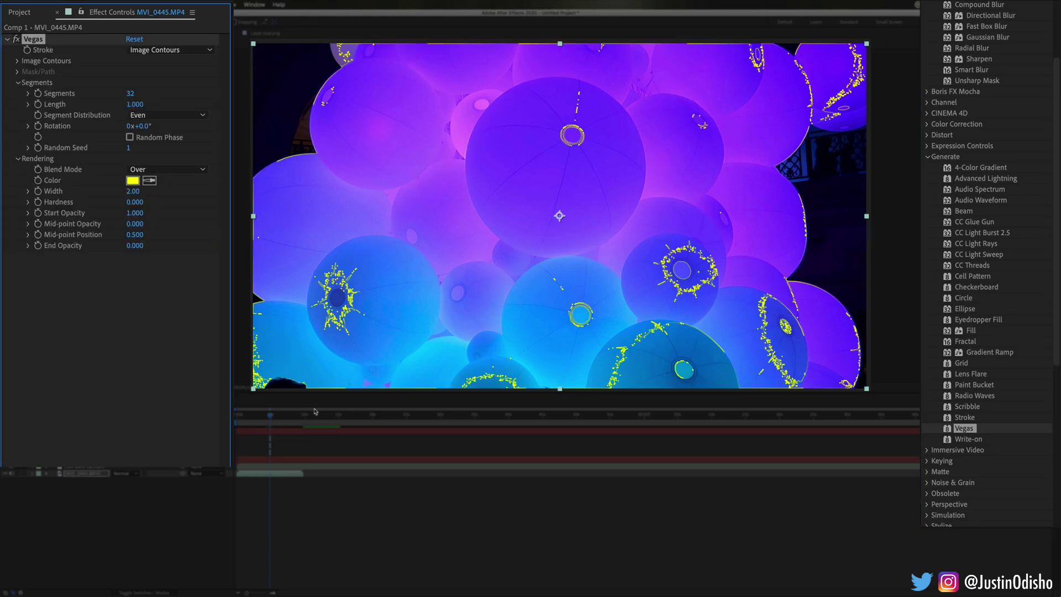
pyautogui.click(243, 415)
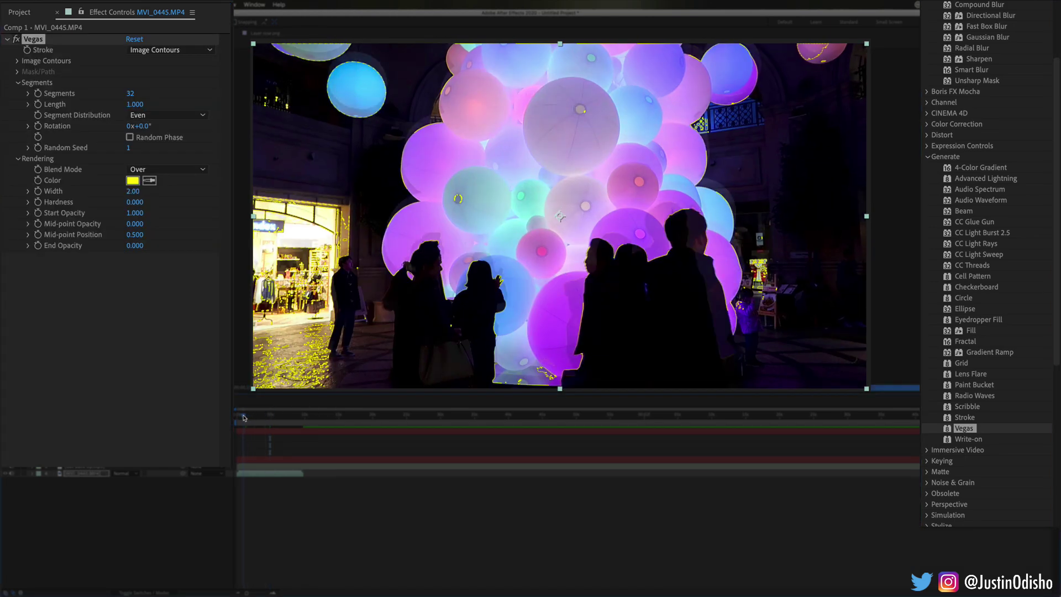
pyautogui.moveTo(244, 415); pyautogui.dragTo(276, 418)
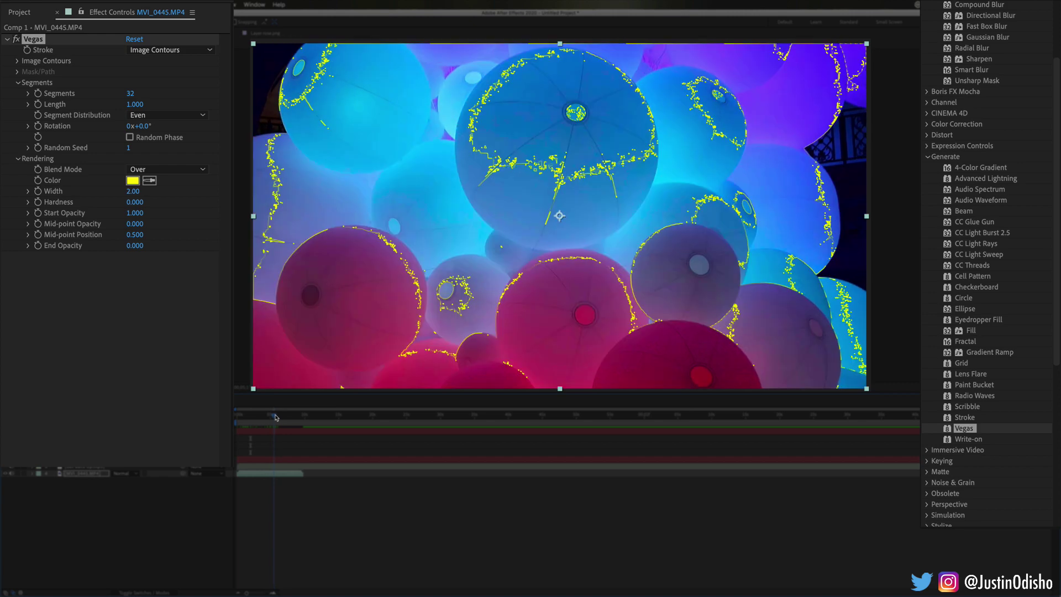
# Make the Vegas lines light blue with Width 6.00, Hardness 0.900 and End Opacity 0.530, and scrub through the clip
pyautogui.click(133, 180)
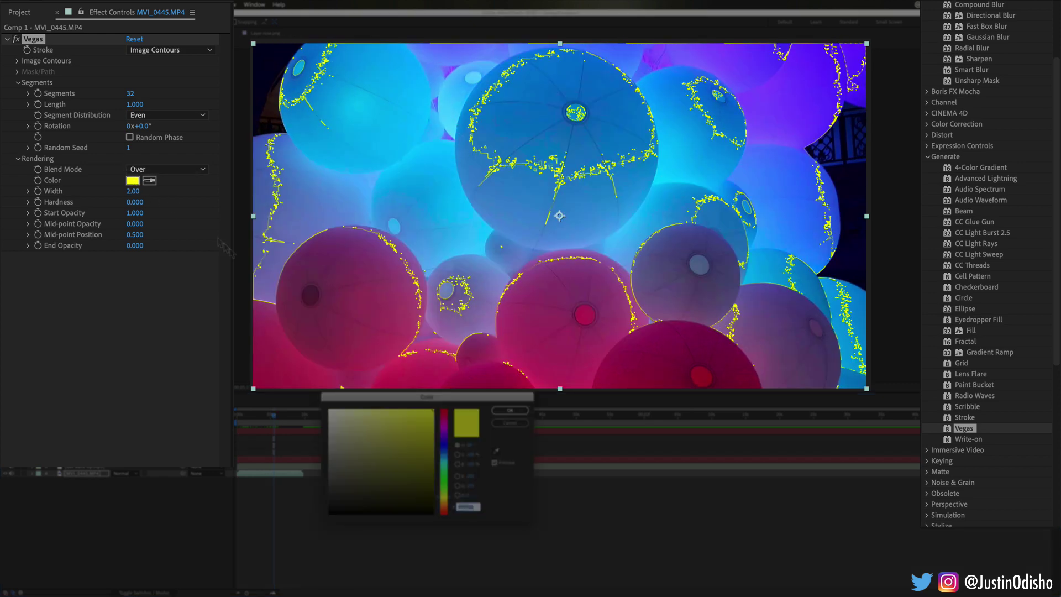
pyautogui.click(444, 459)
pyautogui.moveTo(398, 464); pyautogui.dragTo(331, 410)
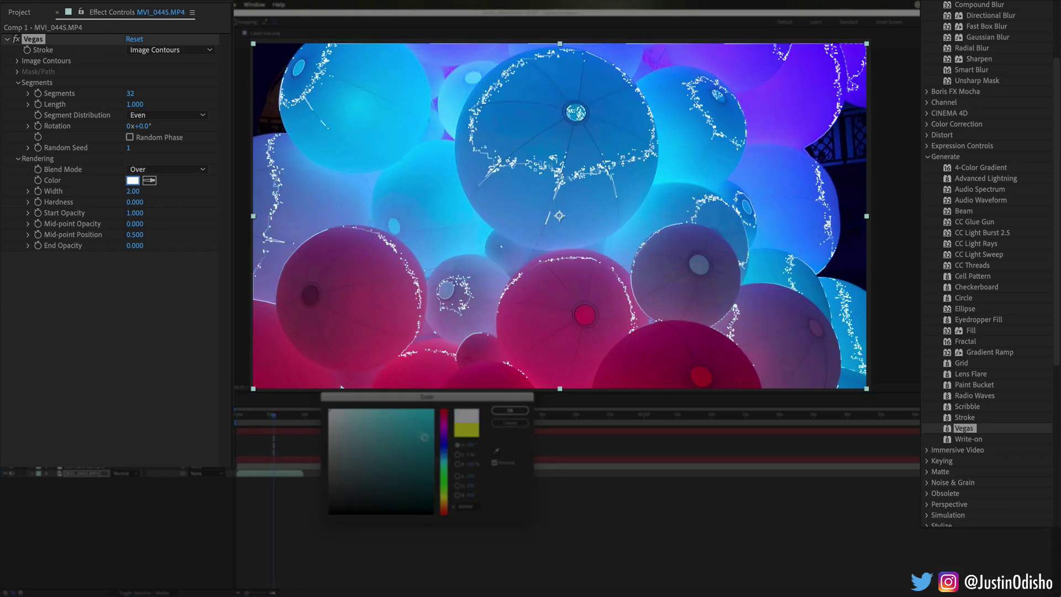
pyautogui.moveTo(458, 474); pyautogui.dragTo(435, 410)
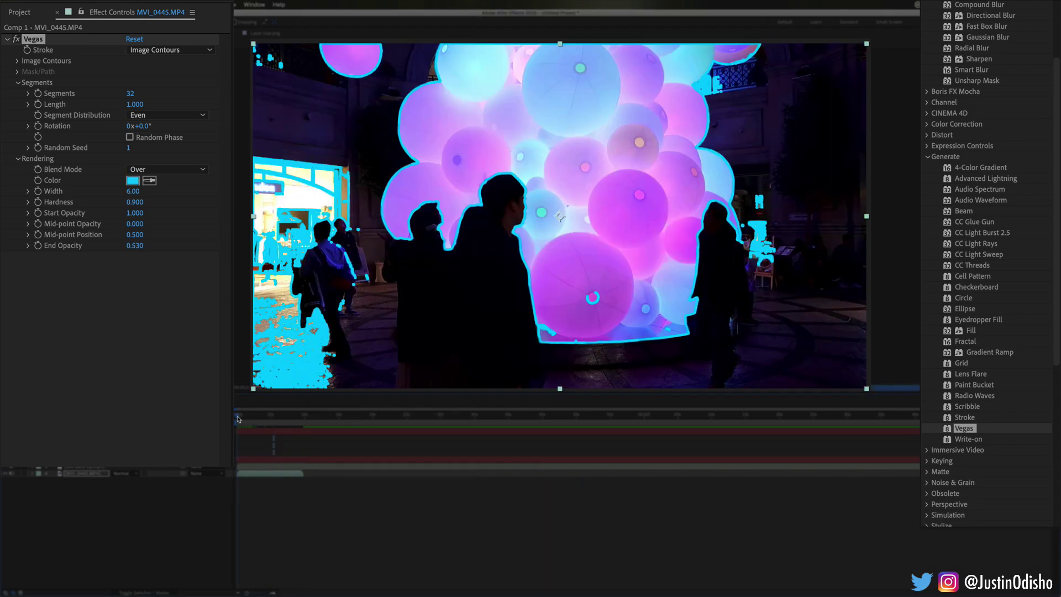
pyautogui.moveTo(238, 419); pyautogui.dragTo(290, 419)
pyautogui.click(3, 77)
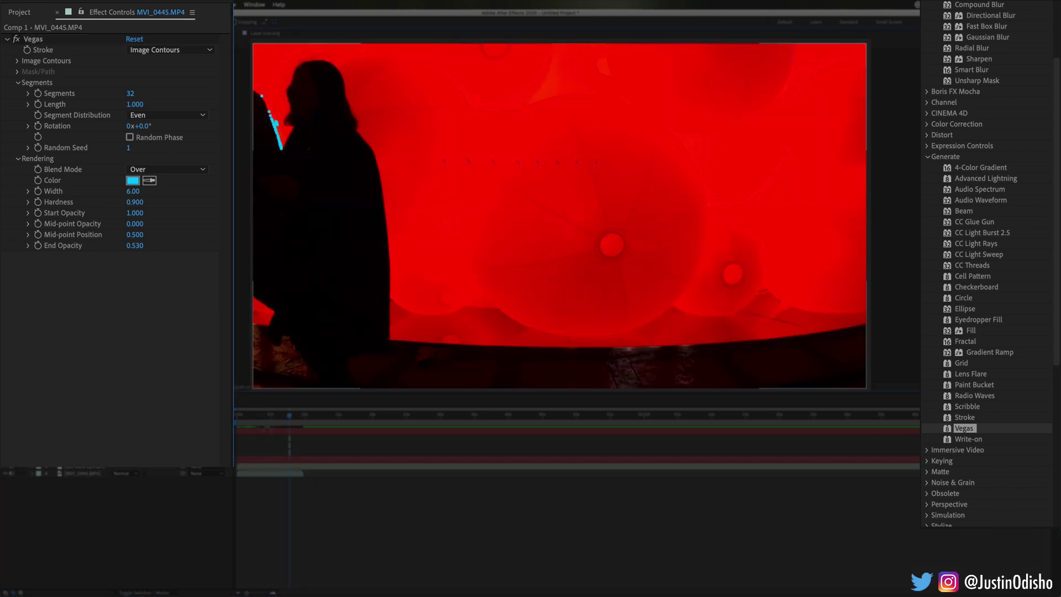
# Remove Vegas from the footage and apply the Write-on effect to Black Solid 8
pyautogui.click(39, 39)
pyautogui.press('Delete')
pyautogui.click(973, 441)
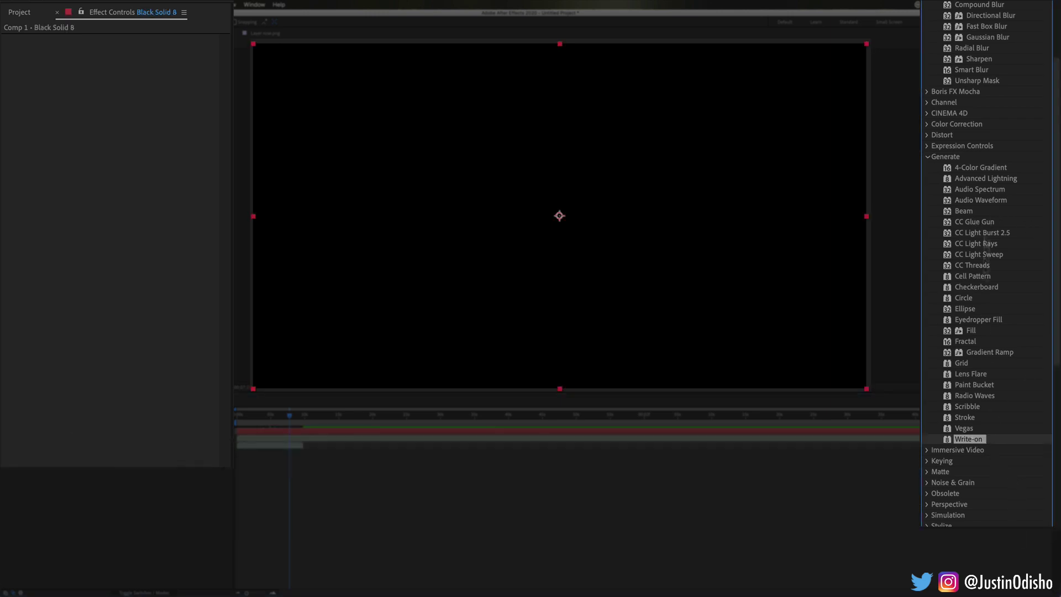
pyautogui.moveTo(969, 440); pyautogui.dragTo(546, 165)
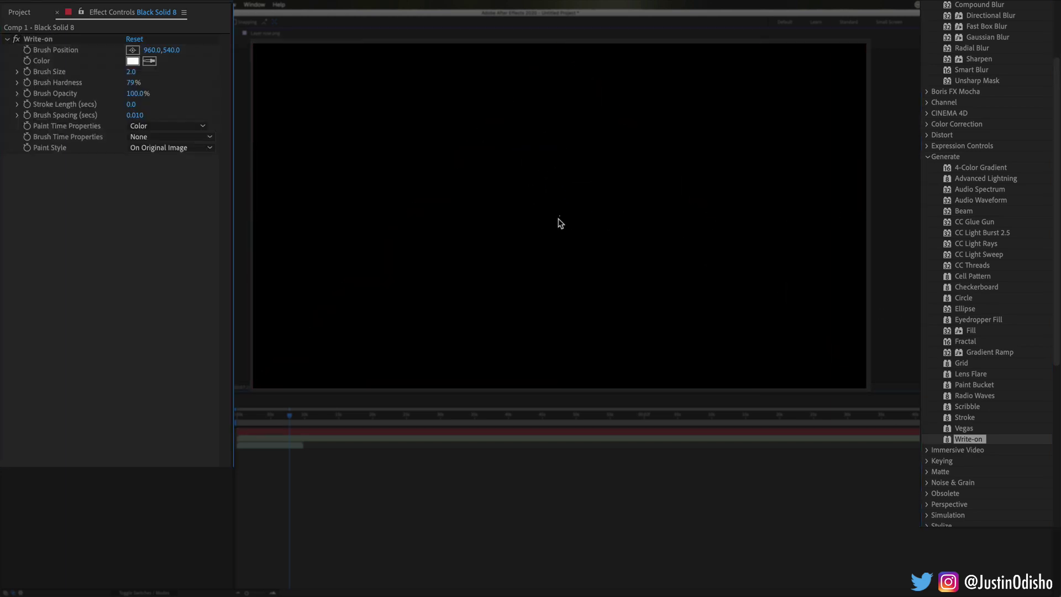
pyautogui.click(76, 434)
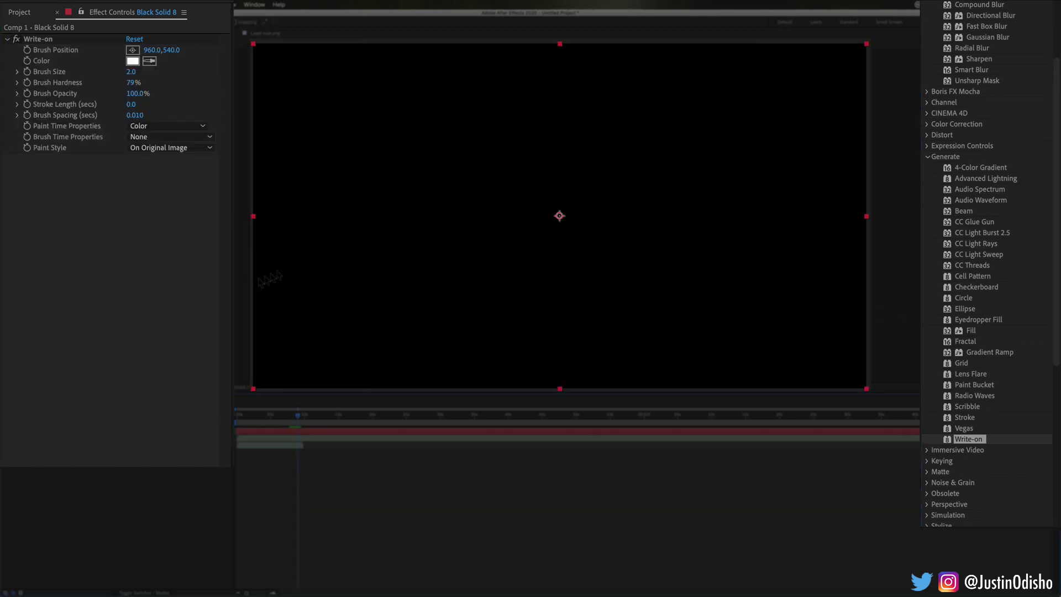
# Set the Write-on Brush Size to 76.2 and keyframe its Brush Position at 696.0, 540.0 near the timeline's start
pyautogui.moveTo(130, 74); pyautogui.dragTo(171, 73)
pyautogui.moveTo(295, 424); pyautogui.dragTo(247, 418)
pyautogui.moveTo(158, 49); pyautogui.dragTo(28, 52)
pyautogui.click(26, 50)
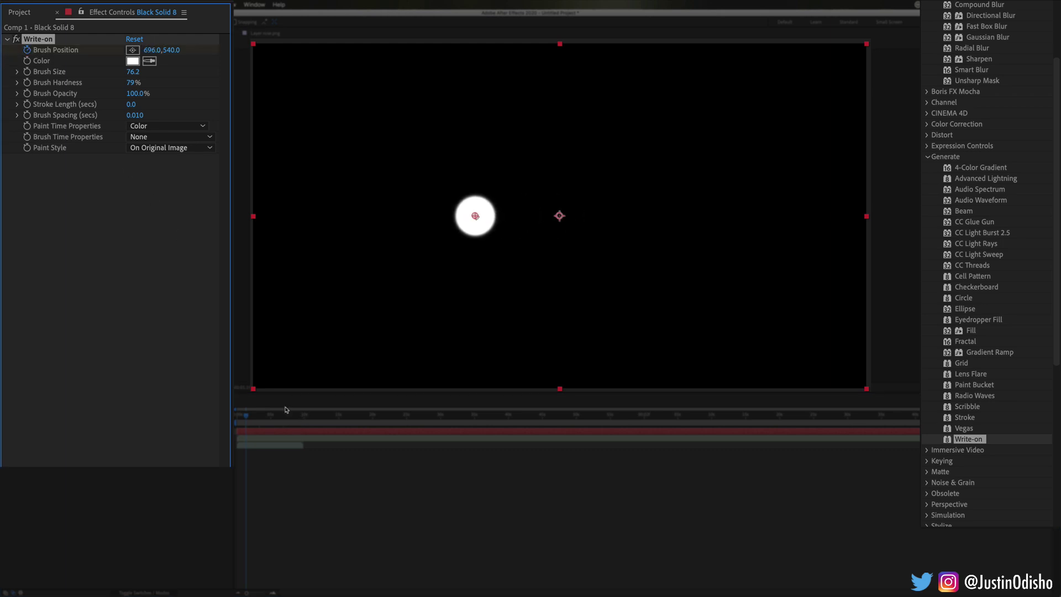
# Add a second Brush Position keyframe at 1551.0, 540.0 further along the timeline and scrub back through the stroke
pyautogui.moveTo(286, 411)
pyautogui.mouseDown()
pyautogui.moveTo(250, 415)
pyautogui.moveTo(287, 417)
pyautogui.mouseUp()
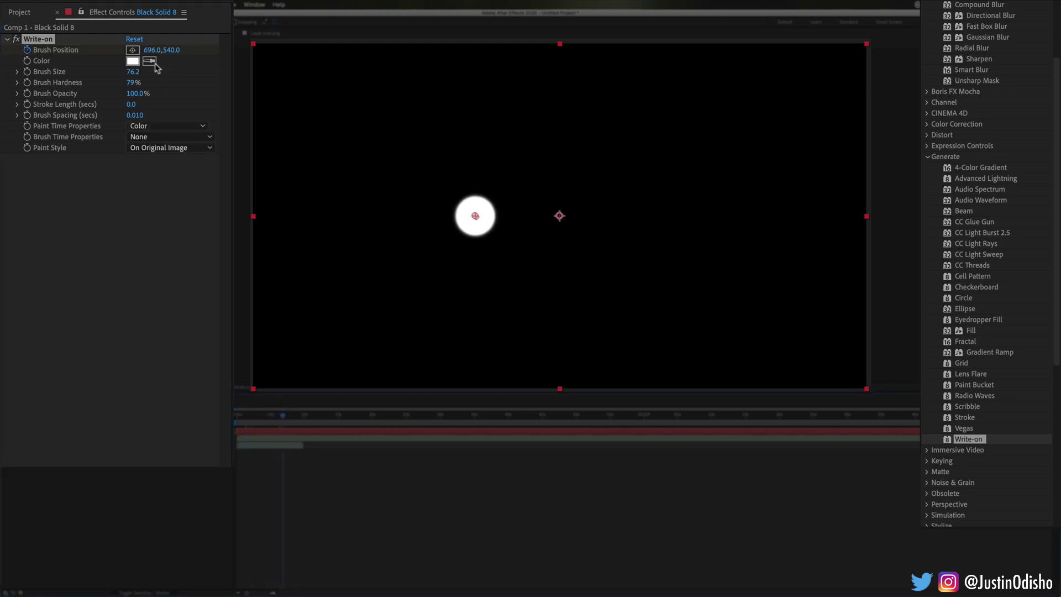
pyautogui.moveTo(151, 51); pyautogui.dragTo(628, 51)
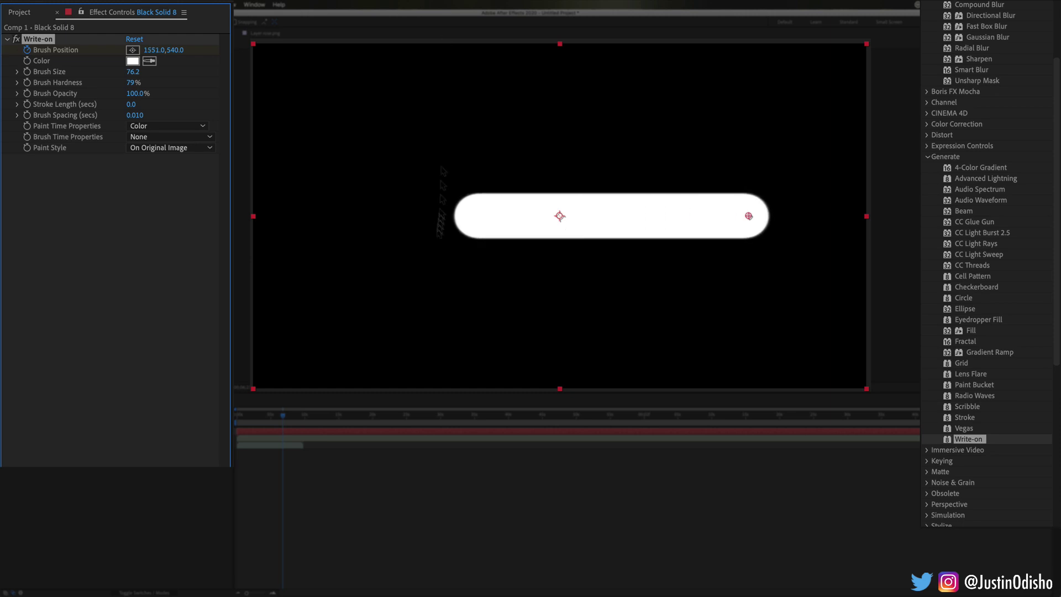
pyautogui.moveTo(287, 417)
pyautogui.mouseDown()
pyautogui.moveTo(256, 416)
pyautogui.moveTo(275, 416)
pyautogui.mouseUp()
pyautogui.click(77, 111)
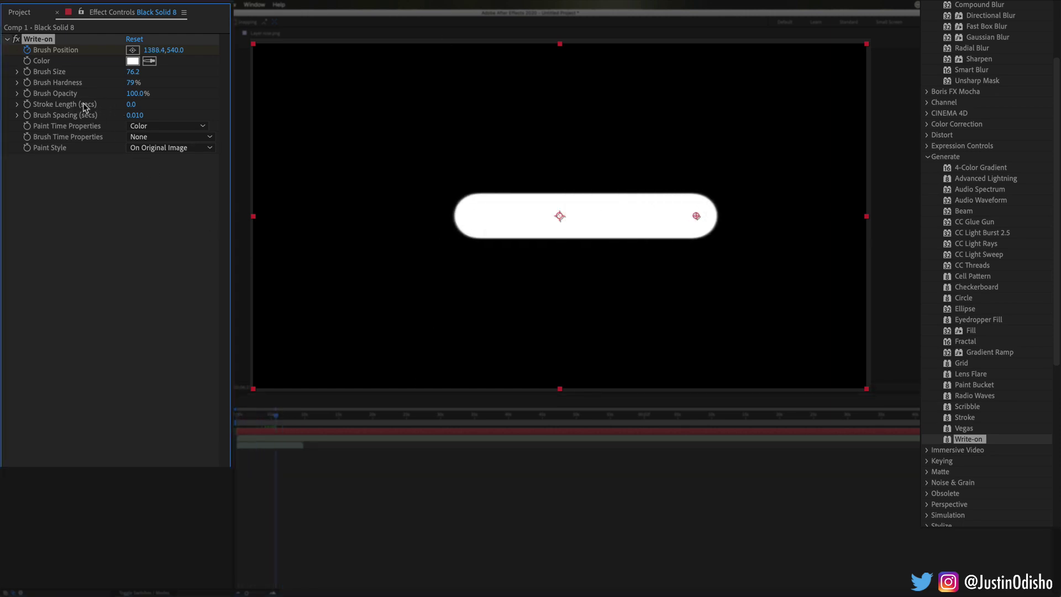
# Set the Write-on Stroke Length to 1.2 seconds
pyautogui.click(129, 104)
pyautogui.press('super+Up')
pyautogui.press('super+Up')
pyautogui.press('super+Up')
pyautogui.press('super+Up')
pyautogui.press('super+Up')
pyautogui.press('super+Up')
pyautogui.press('super+Up')
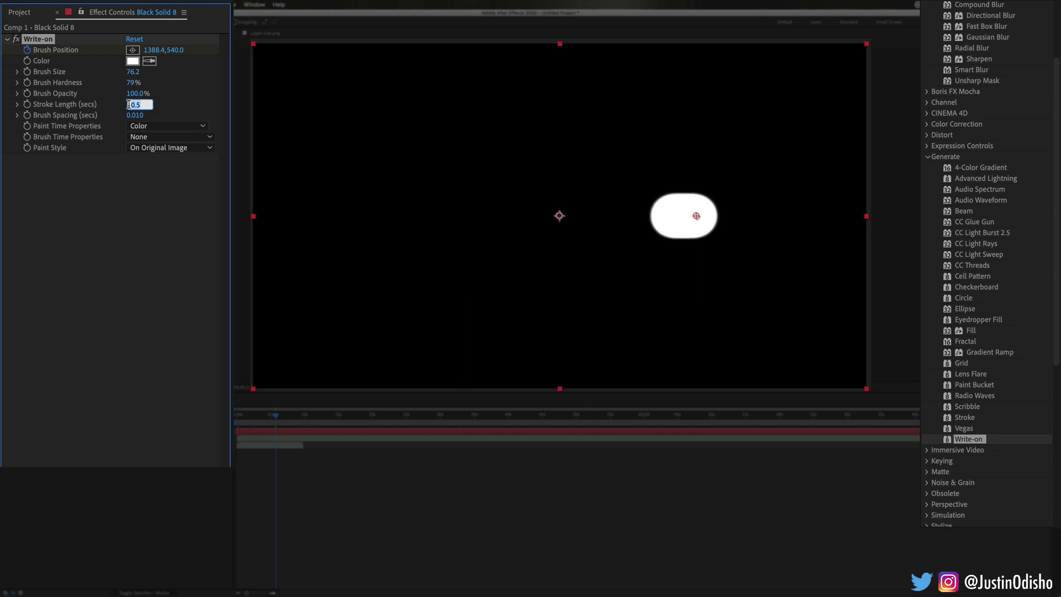
pyautogui.press('Up')
pyautogui.press('Up')
pyautogui.press('Up')
pyautogui.press('Up')
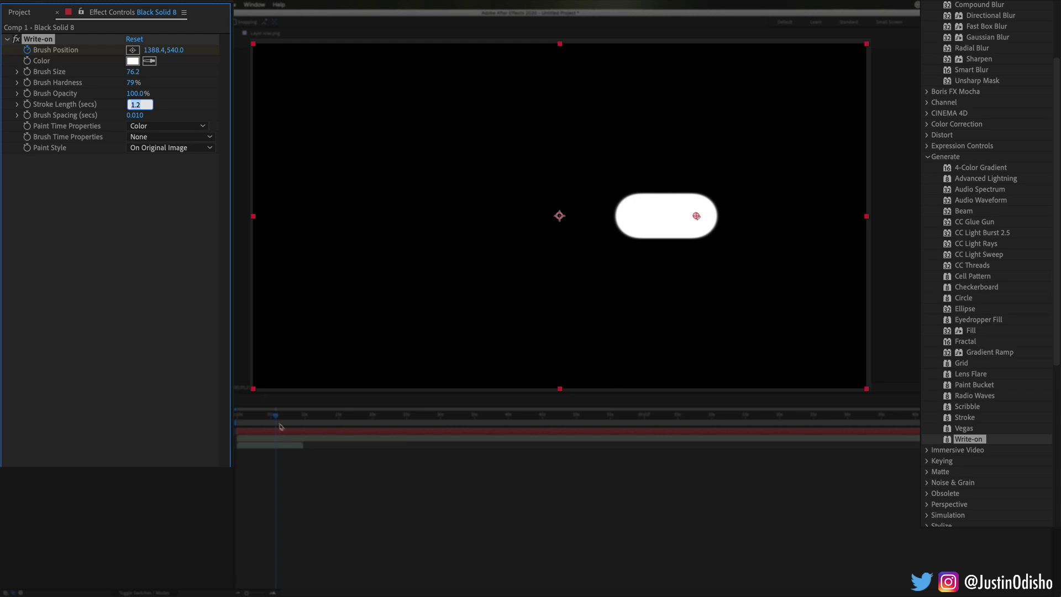
# Preview the moving Write-on stroke along the timeline and view the available Paint Style options
pyautogui.moveTo(276, 416)
pyautogui.mouseDown()
pyautogui.moveTo(252, 418)
pyautogui.moveTo(303, 419)
pyautogui.mouseUp()
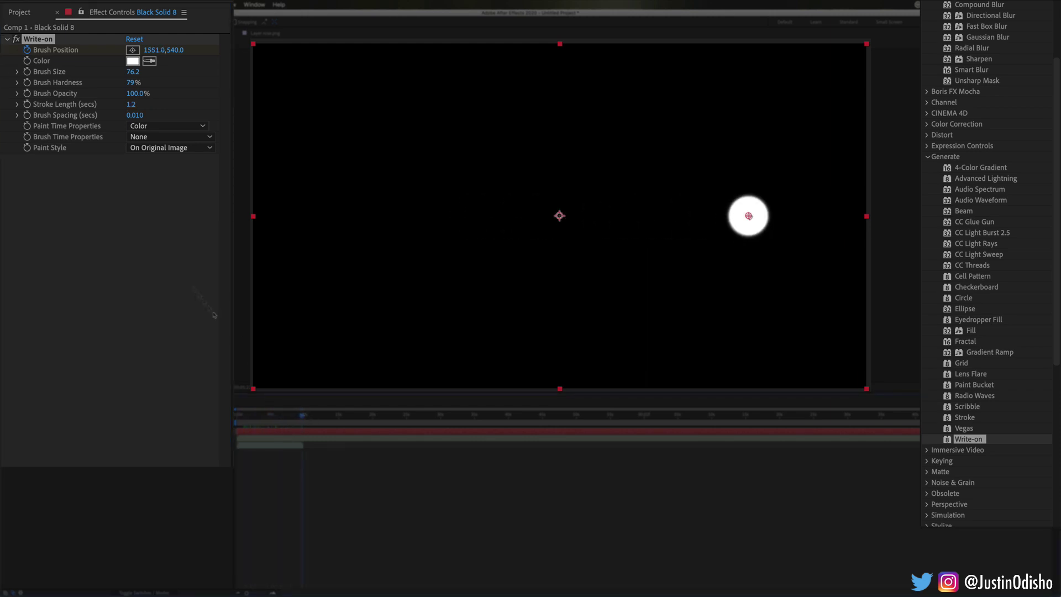
pyautogui.press('space')
pyautogui.click(163, 147)
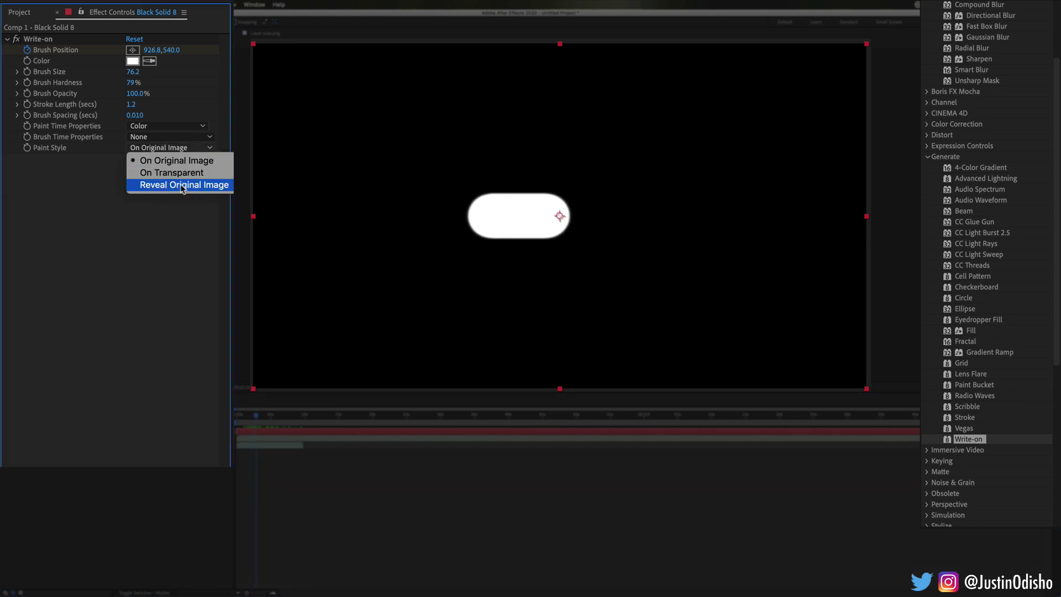
pyautogui.click(58, 208)
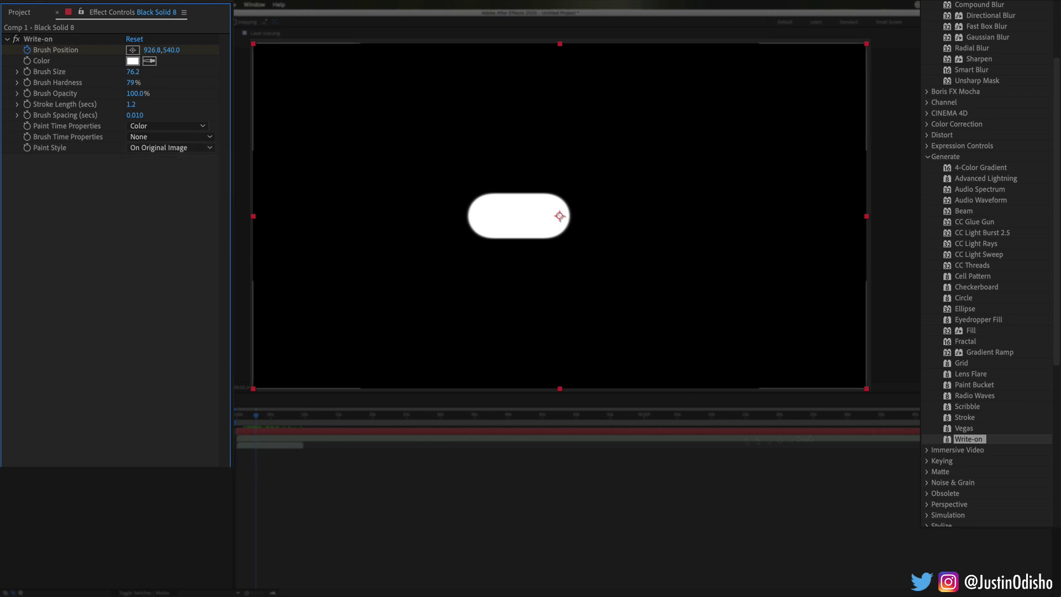
# Collapse the Generate effects category and expand Immersive Video to view its VR effects
pyautogui.click(950, 158)
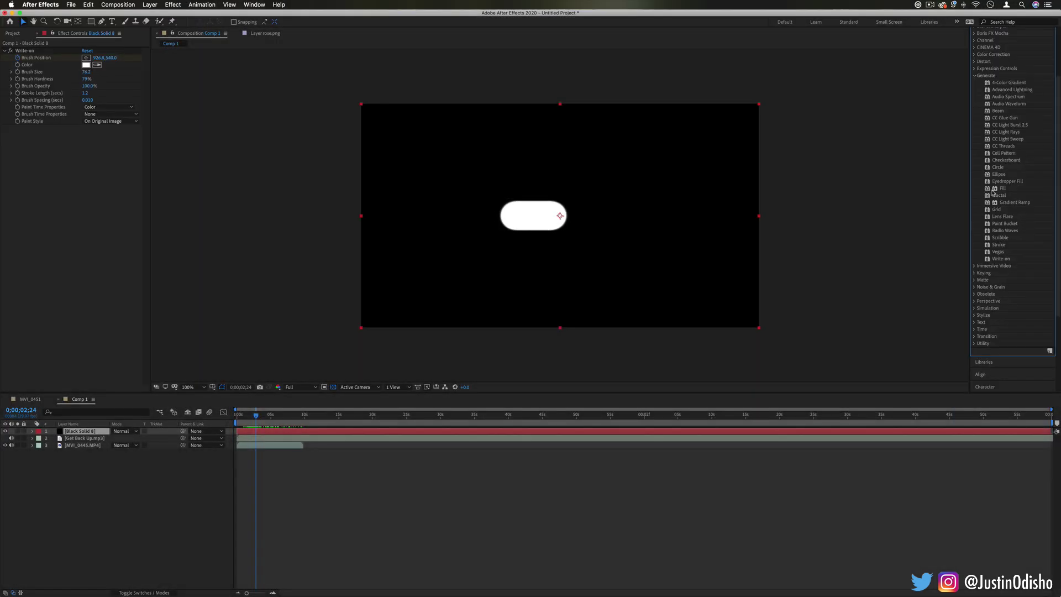
pyautogui.click(980, 77)
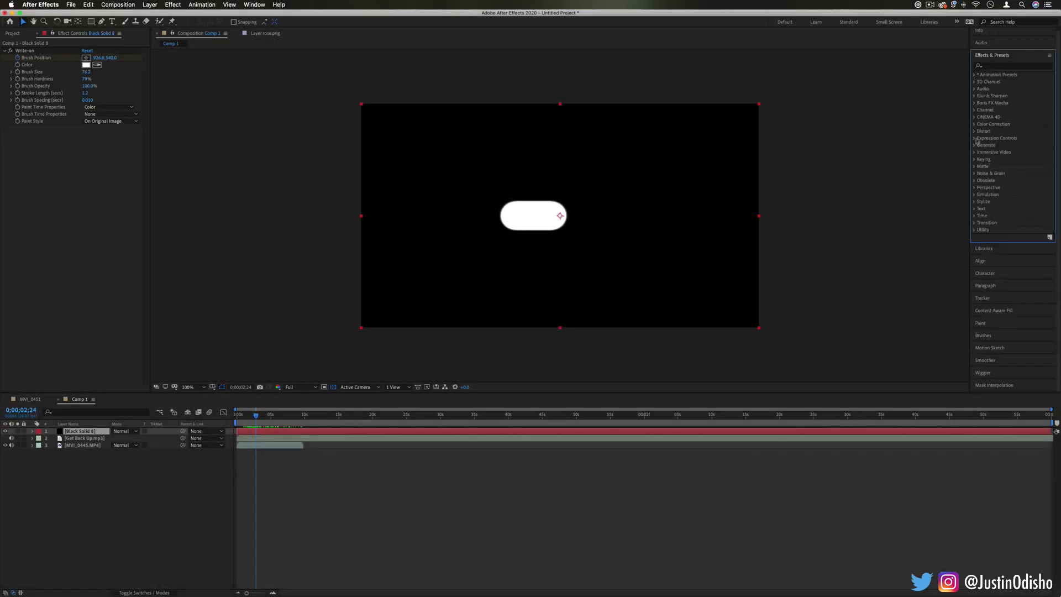
pyautogui.click(975, 152)
pyautogui.click(1009, 160)
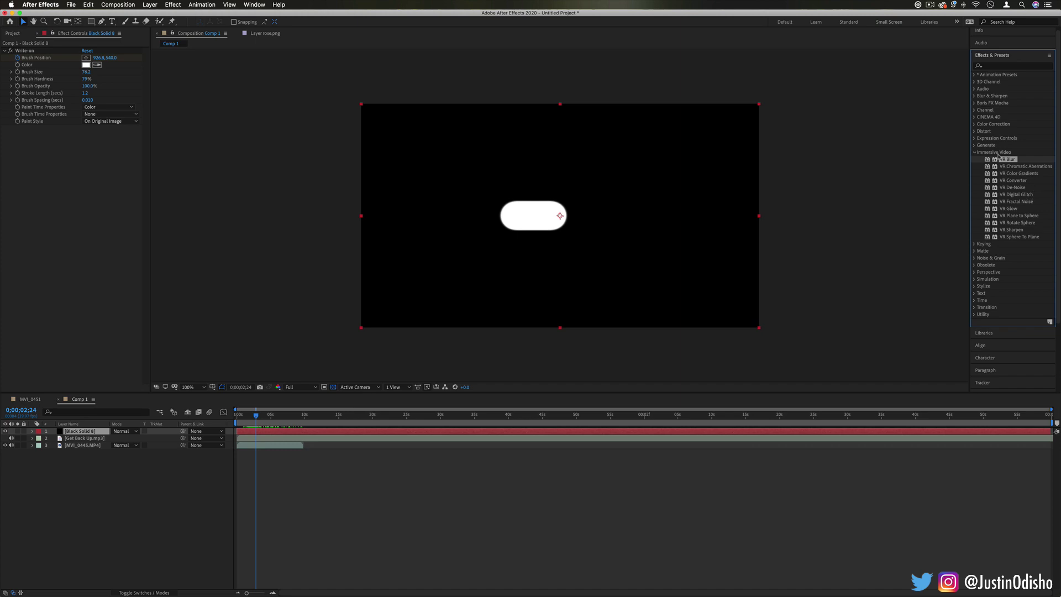
pyautogui.click(1000, 151)
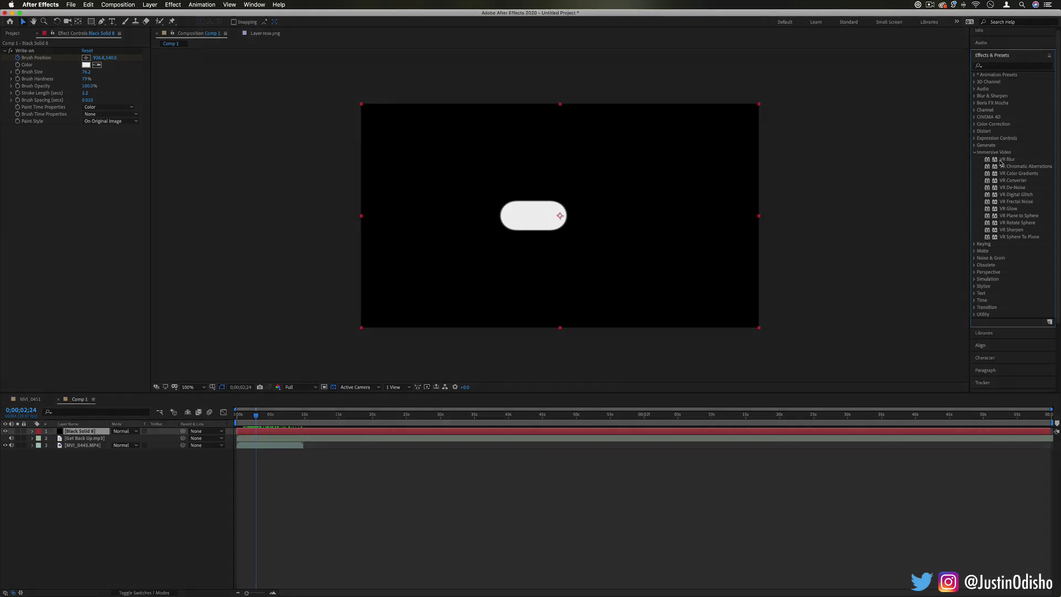